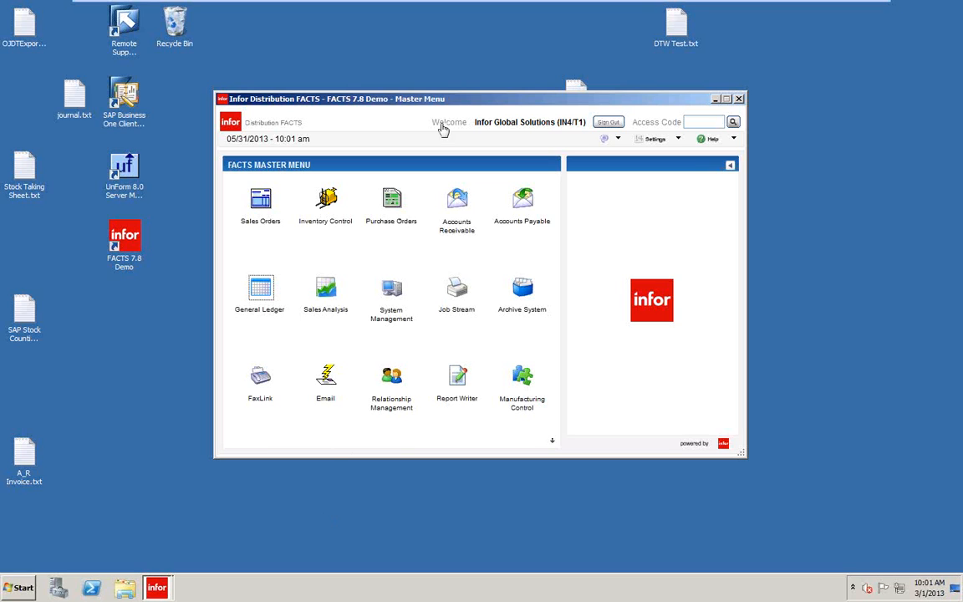
Step: View the Accounts Receivable menu, return to the master menu, and show the Document Entry options of Accounts Payable
left_click(458, 211)
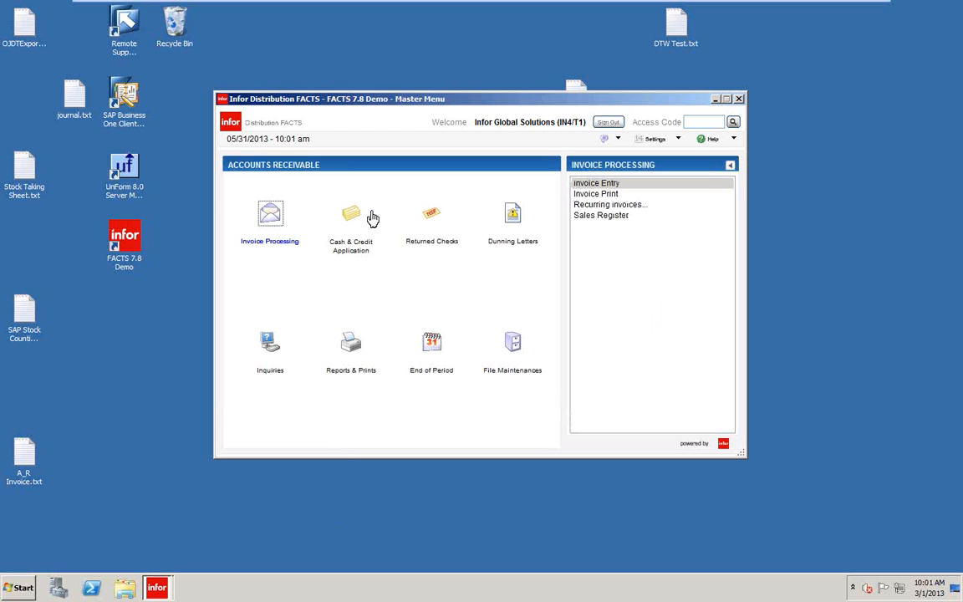
left_click(732, 167)
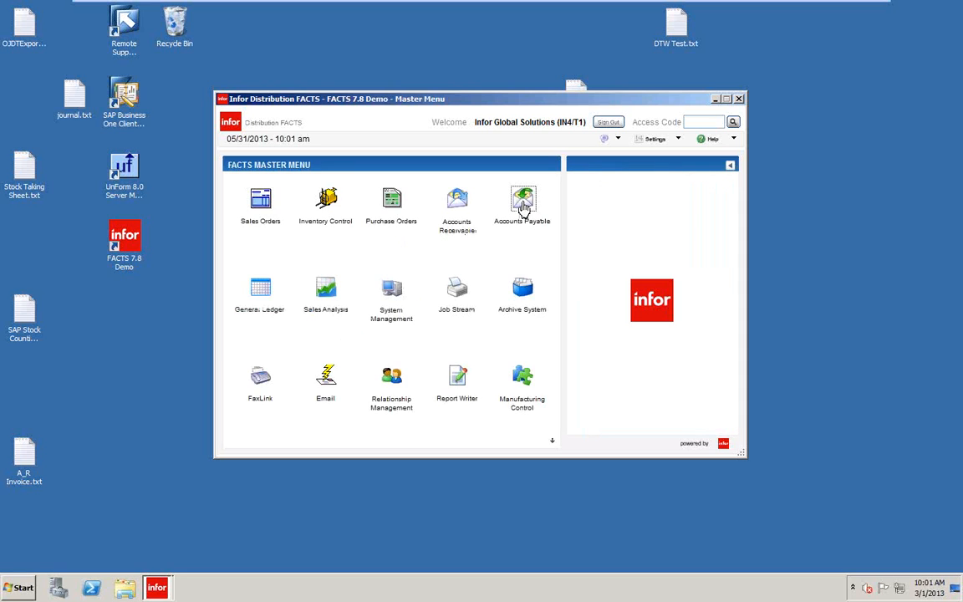
left_click(524, 214)
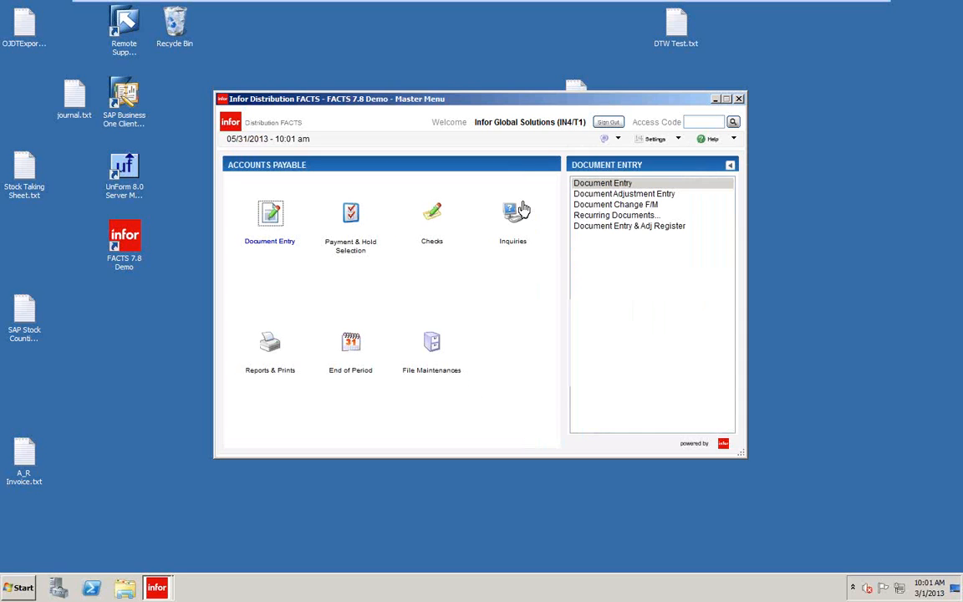
left_click(262, 219)
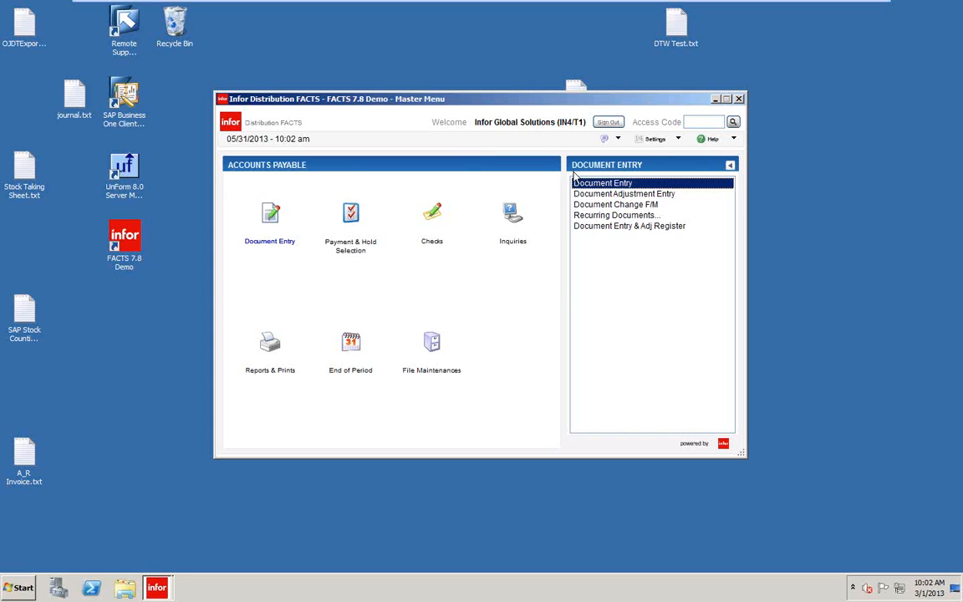
Step: Go to the Purchase Orders module with access code PO and show its Invoice Receiving options
left_click(694, 121)
type("PO")
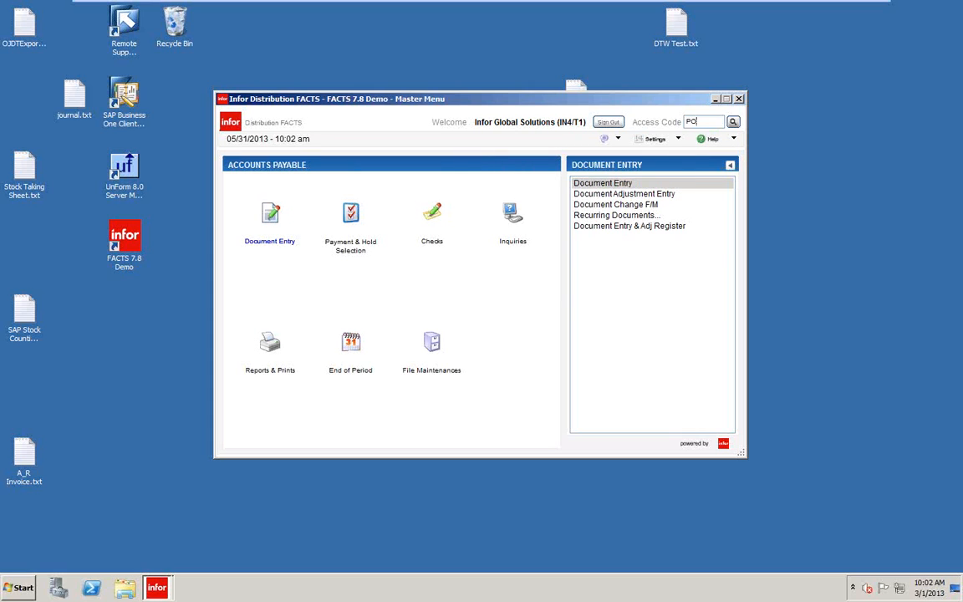
key("Return")
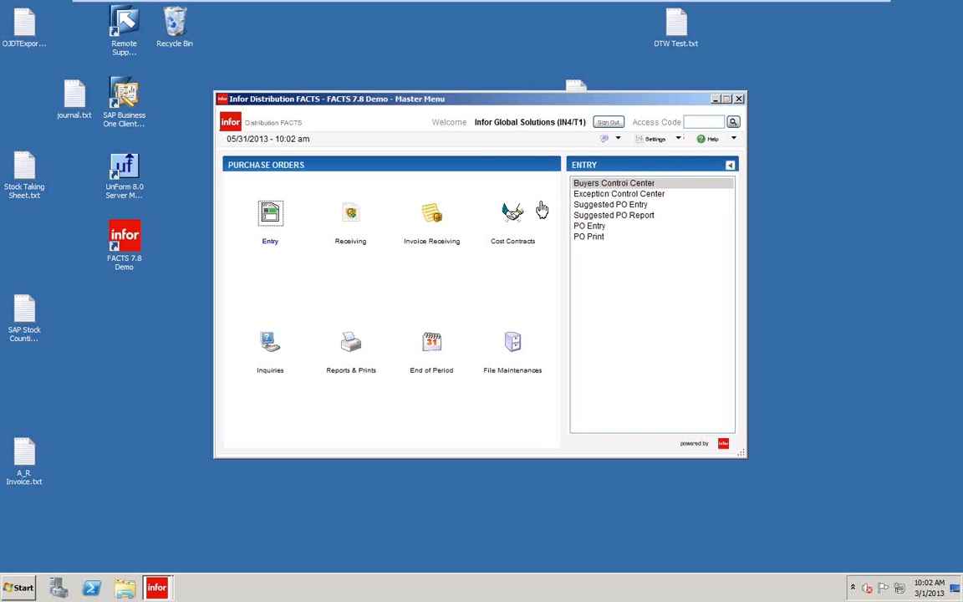
left_click(432, 221)
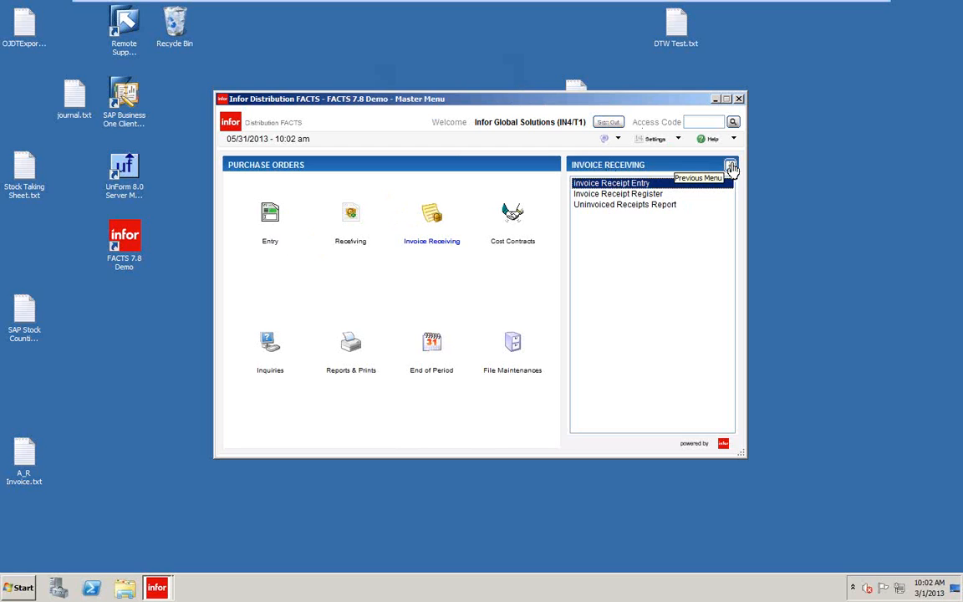
Step: Switch to the Accounts Payable module using access code AP
left_click(703, 122)
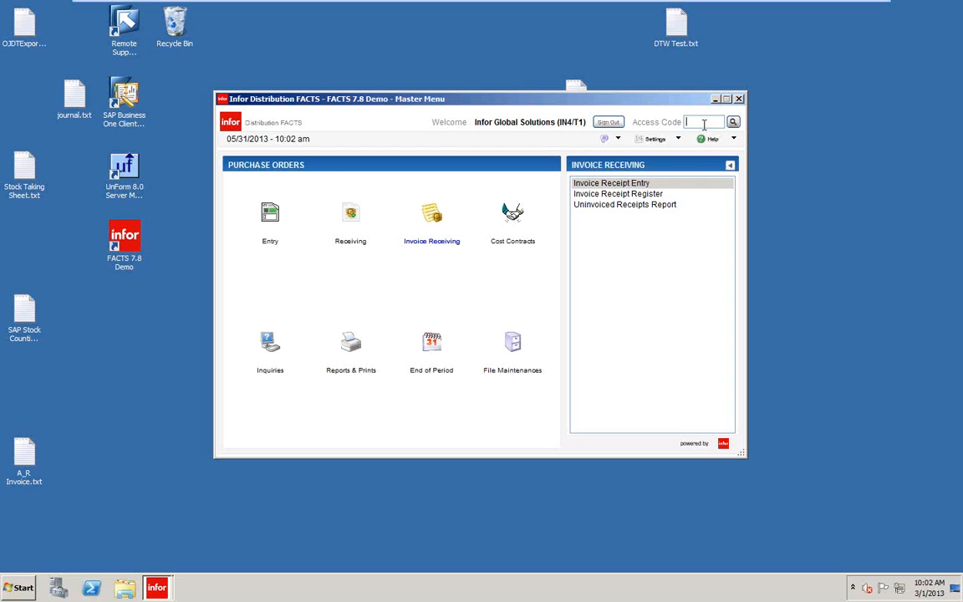
type("AP")
key("Return")
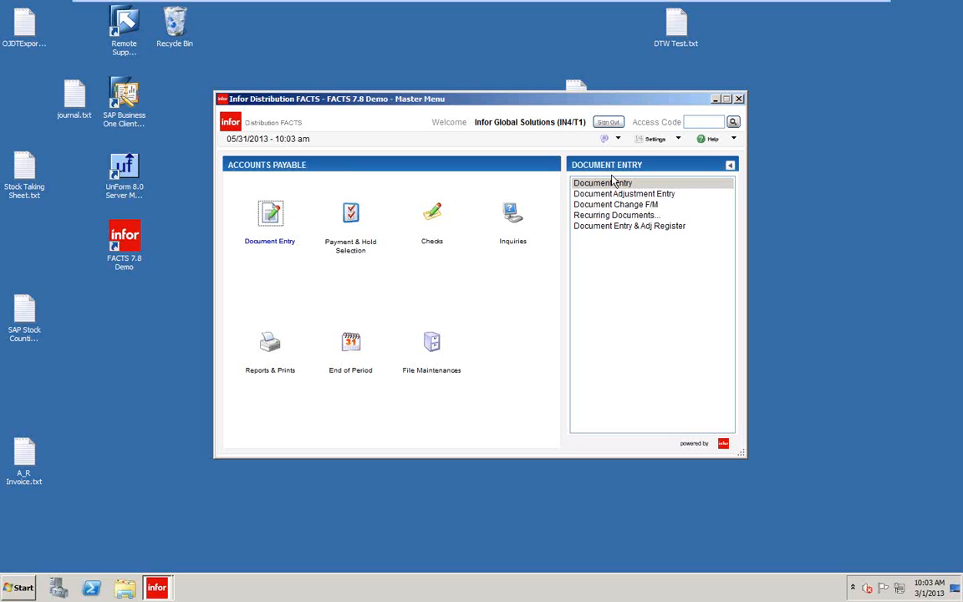
Step: View the Recurring Documents options of Accounts Payable and return to the Document Entry list
left_click(625, 216)
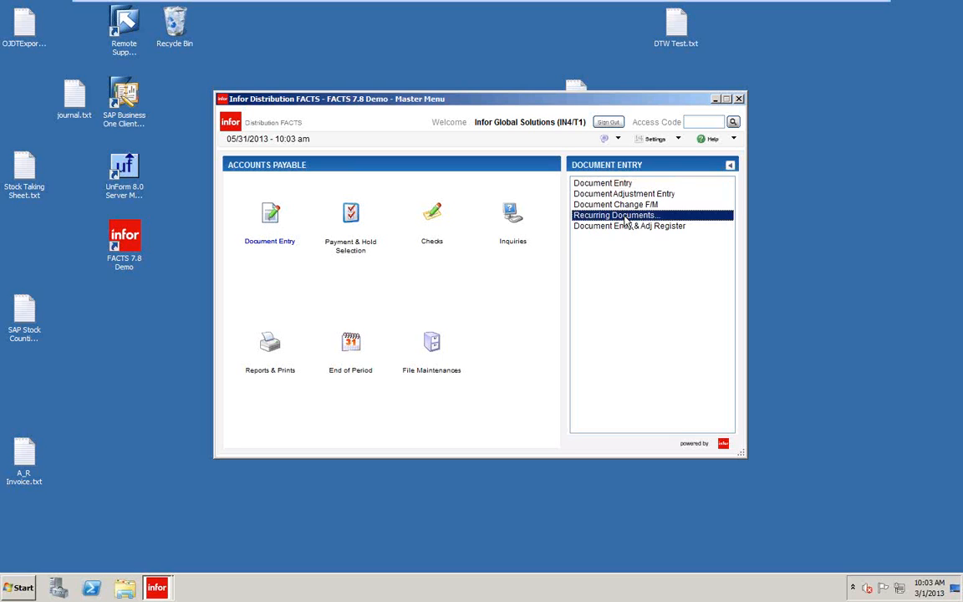
double_click(625, 219)
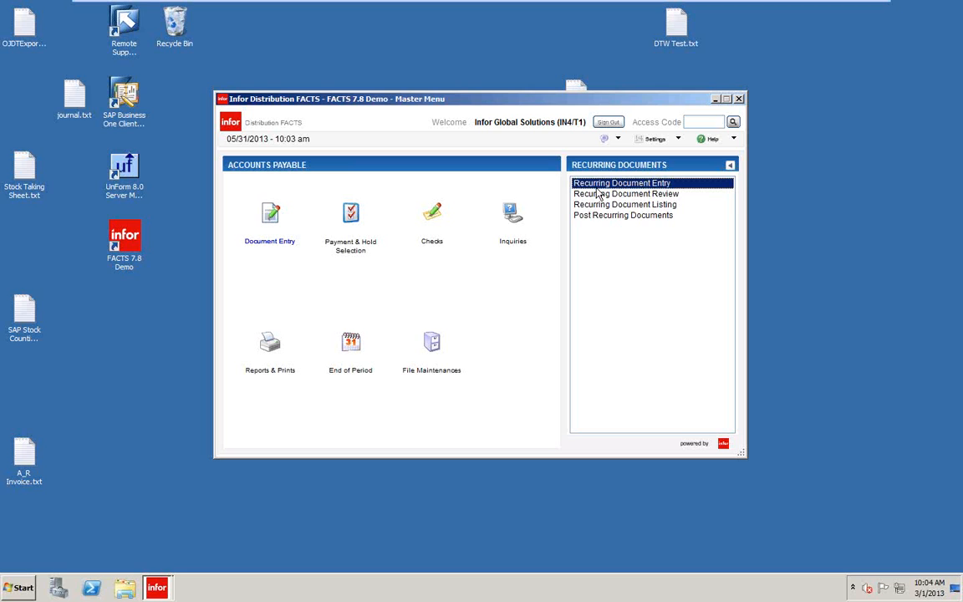
left_click(730, 166)
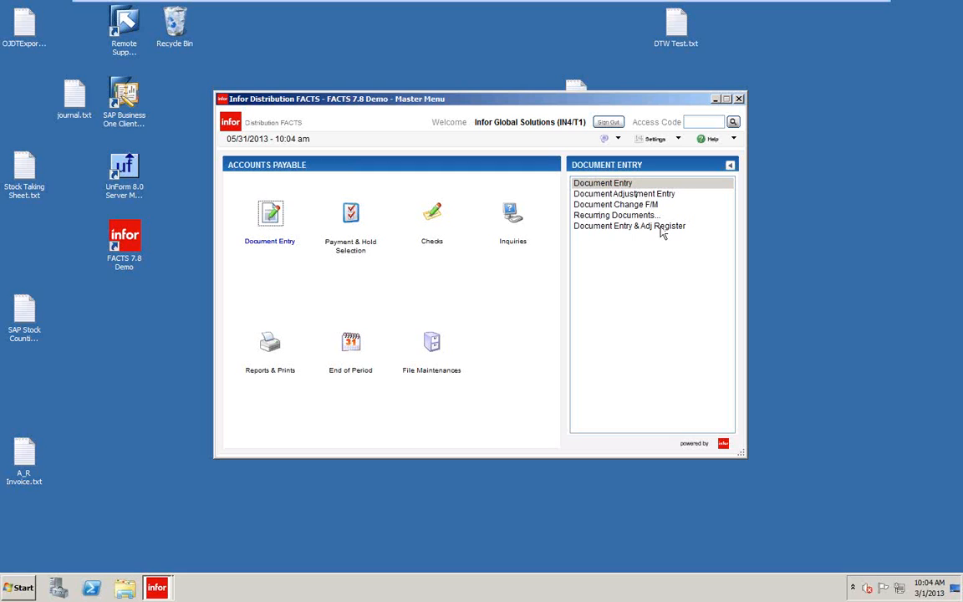
Step: Open the Document Entry program and look up and select Atlanta Crane & Hoists as the vendor
left_click(590, 184)
double_click(589, 184)
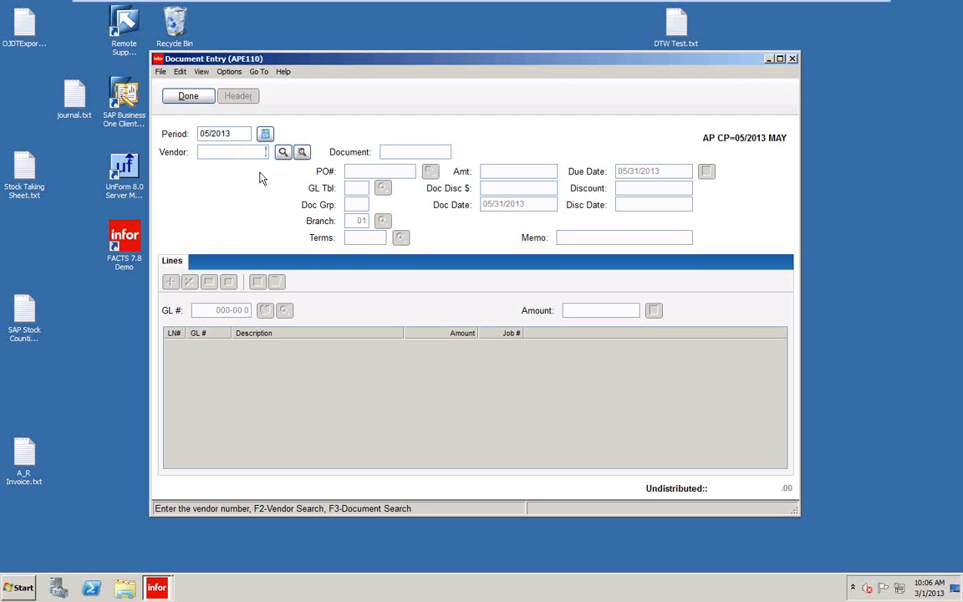
key("F2")
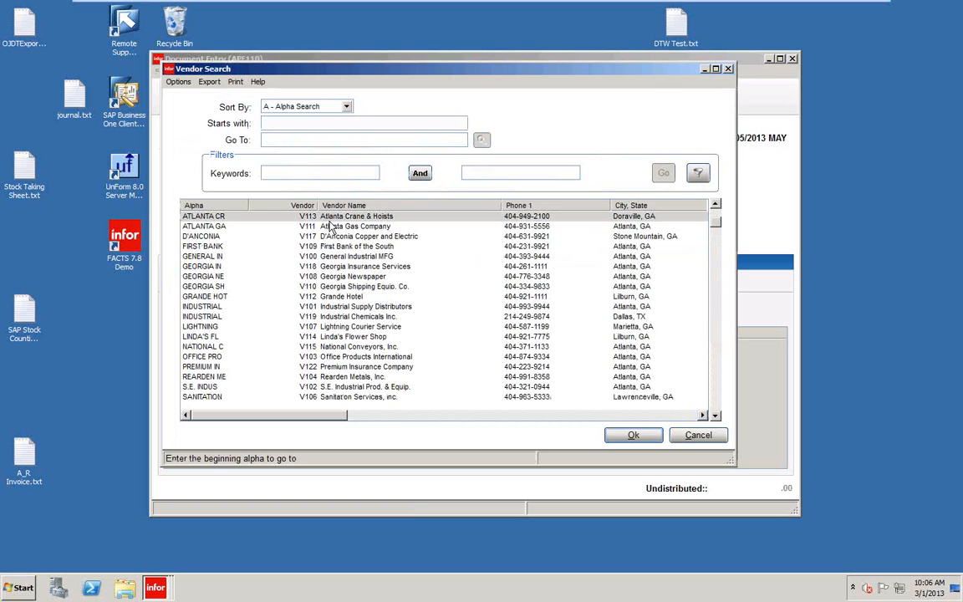
left_click(632, 438)
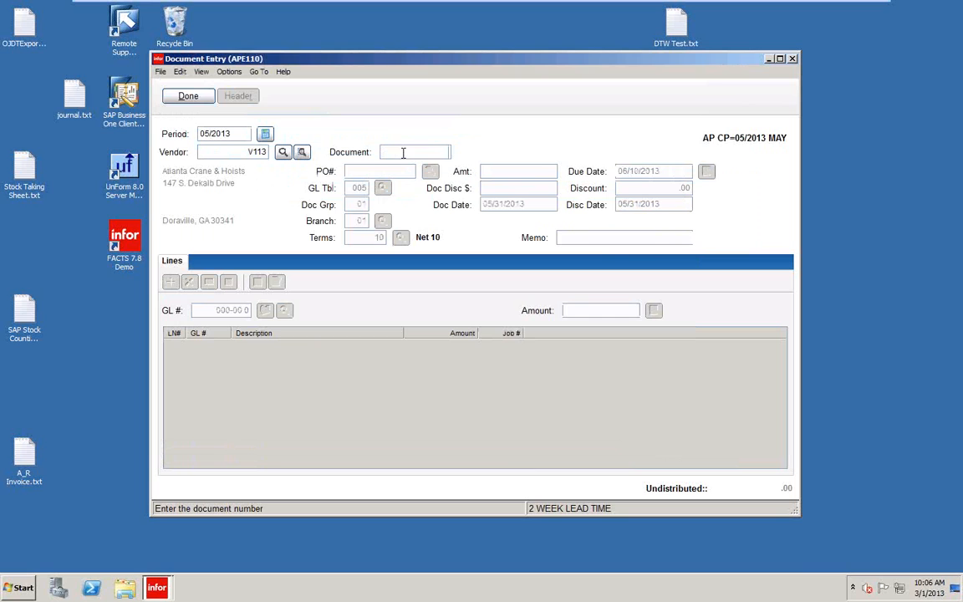
Step: Enter 123456 as the document number and skip the purchase order field without choosing a PO
type("123456")
key("Return")
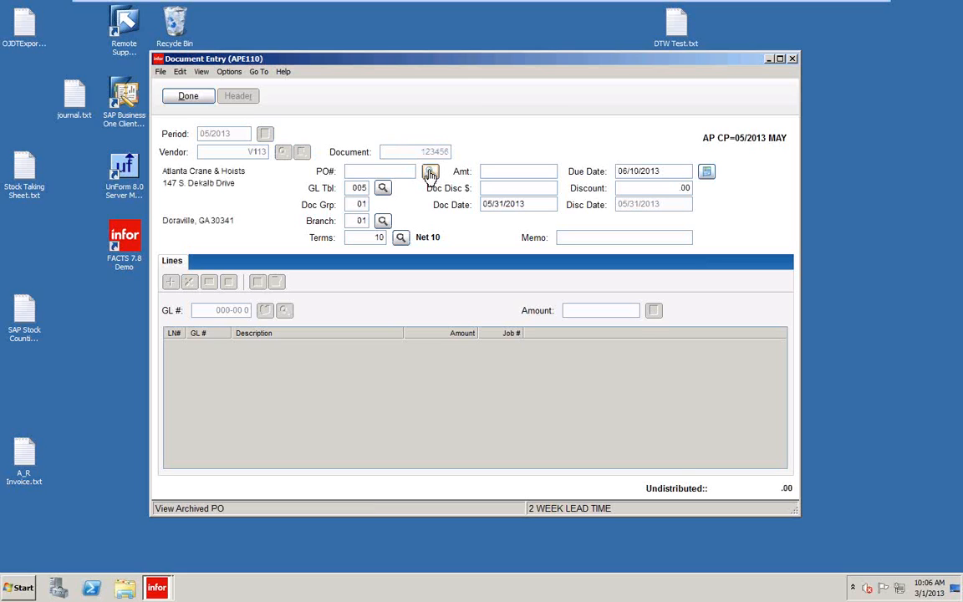
left_click(429, 173)
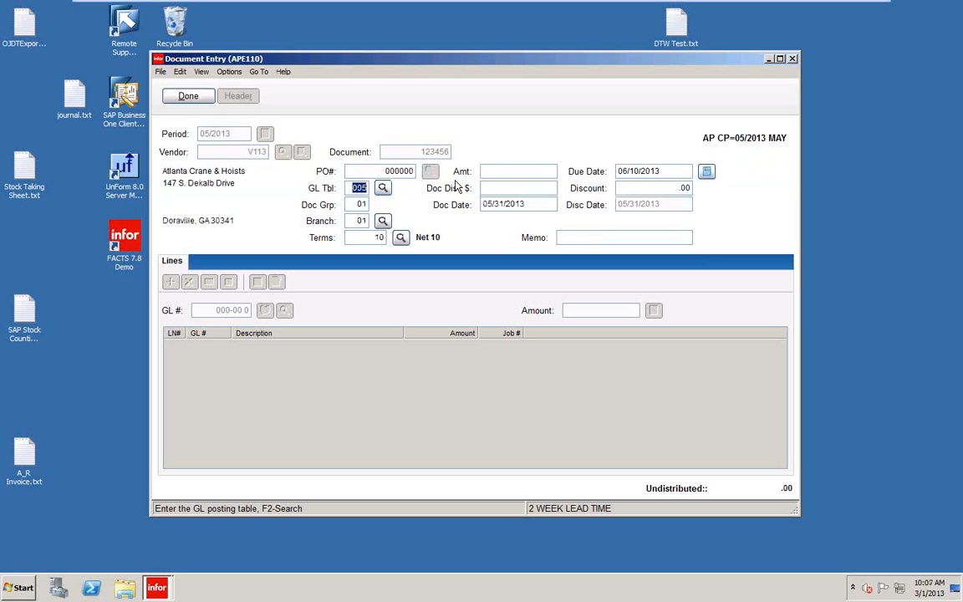
Step: Set the document's GL posting table to 003 Travel & Entertainment
left_click(382, 189)
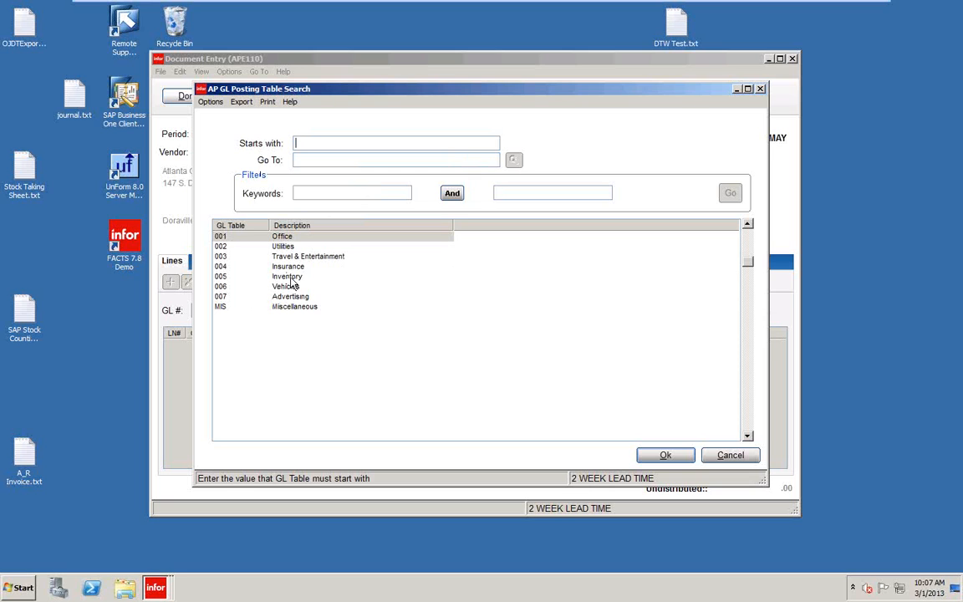
left_click(223, 257)
left_click(674, 457)
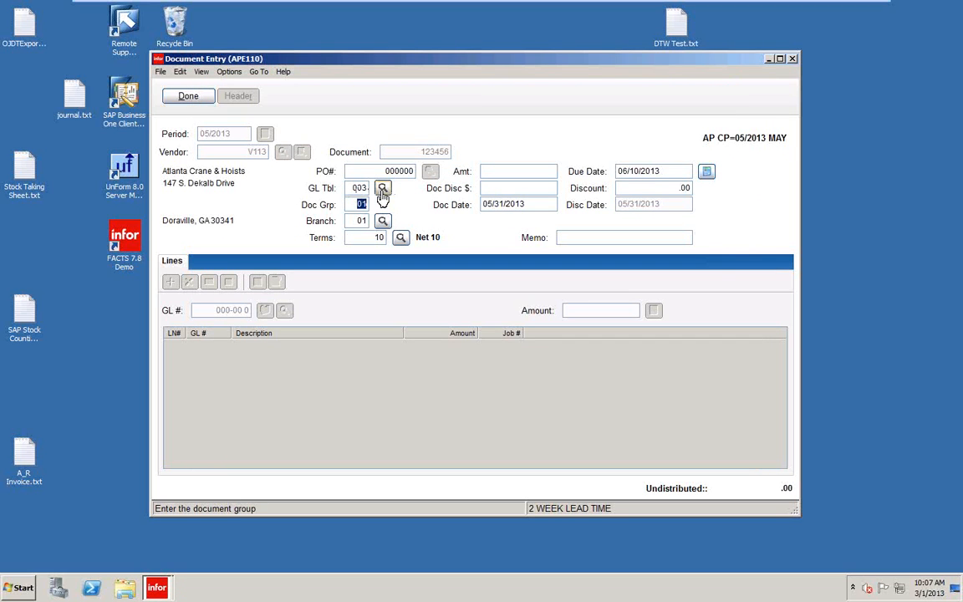
Step: Set the GL posting table to 001 Office and the branch to 01 Atlanta Branch
left_click(383, 189)
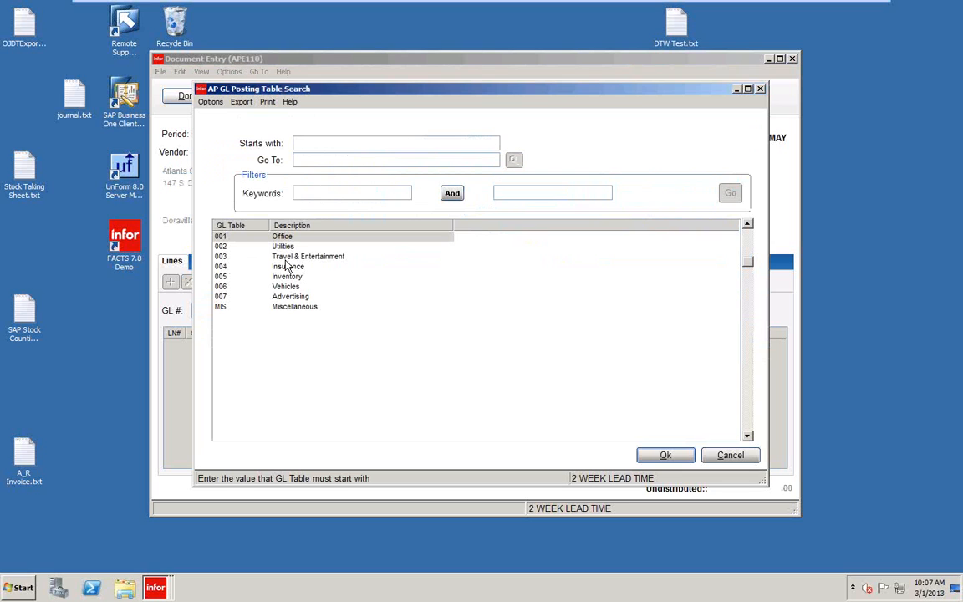
left_click(673, 456)
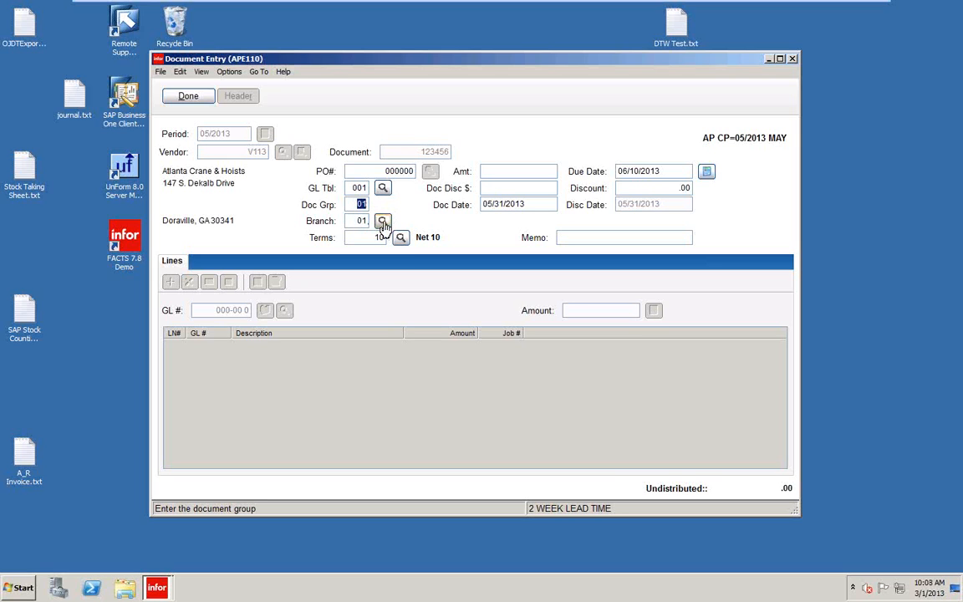
left_click(383, 222)
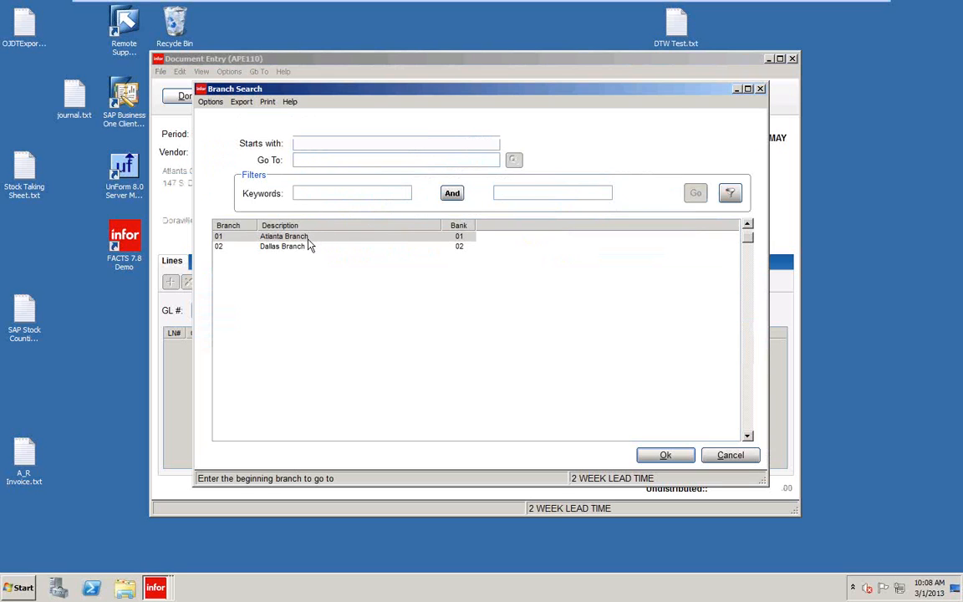
left_click(666, 455)
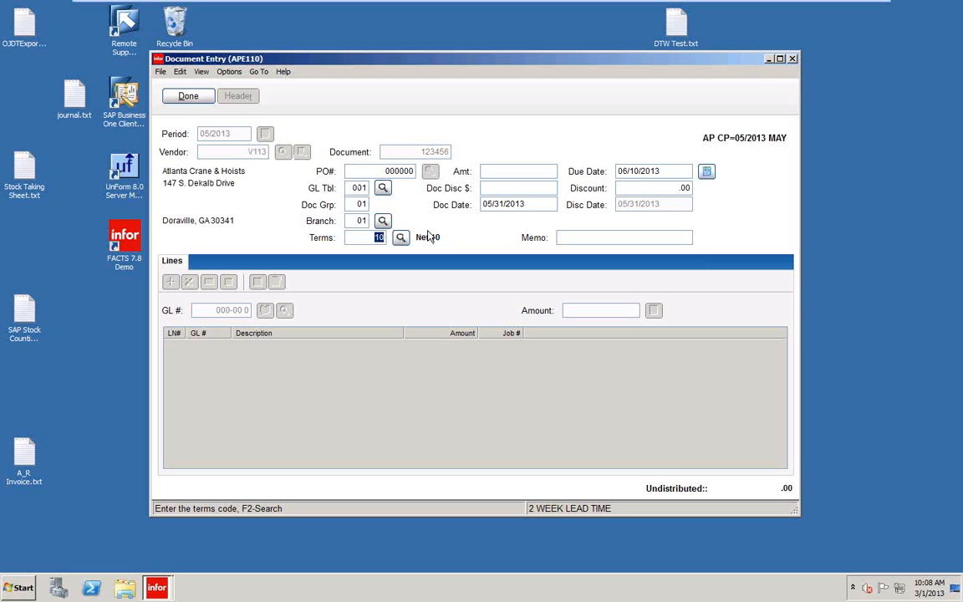
Step: Set the document's payment terms to code 02, 2% 10th Net 30
left_click(509, 171)
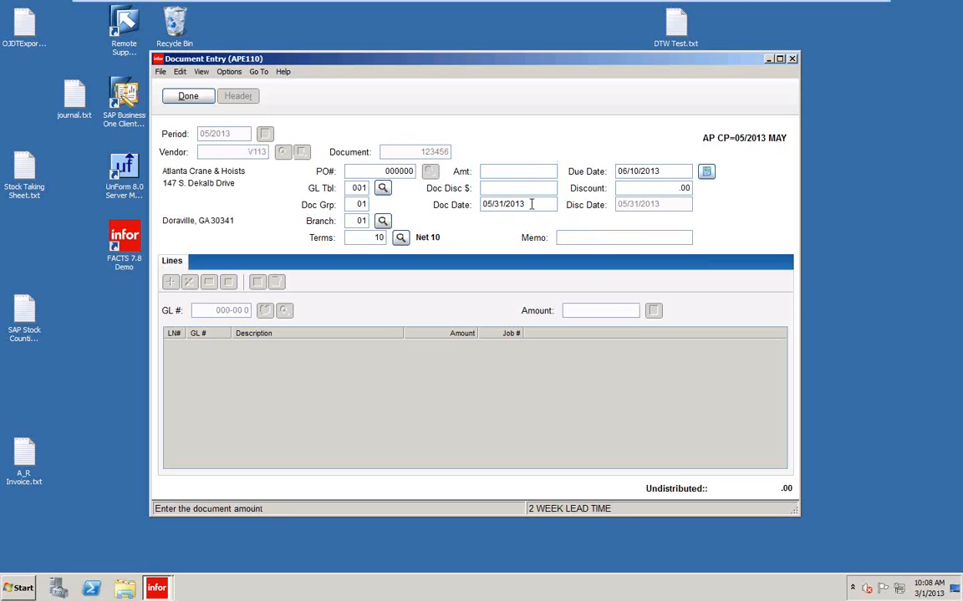
left_click(400, 237)
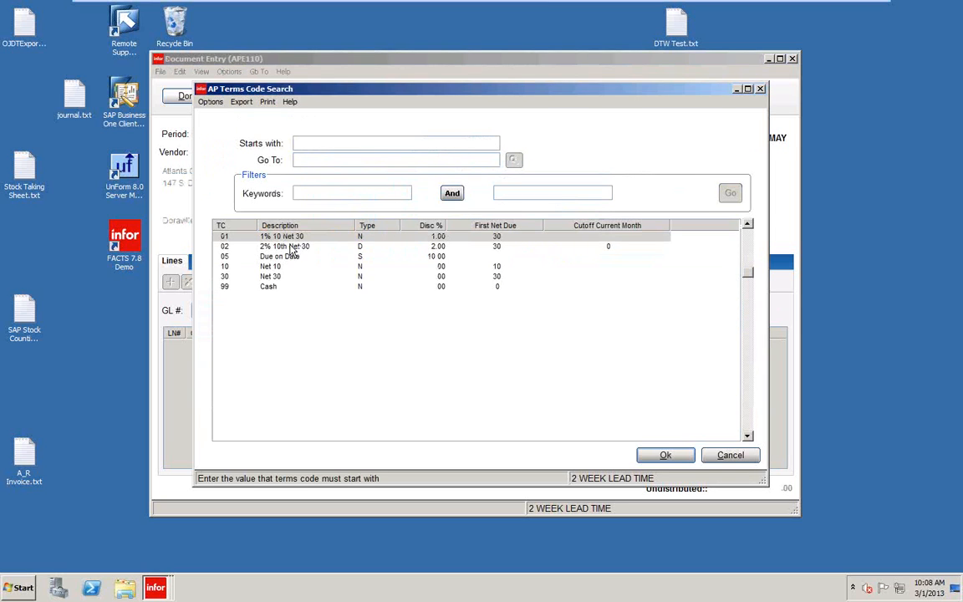
left_click(291, 248)
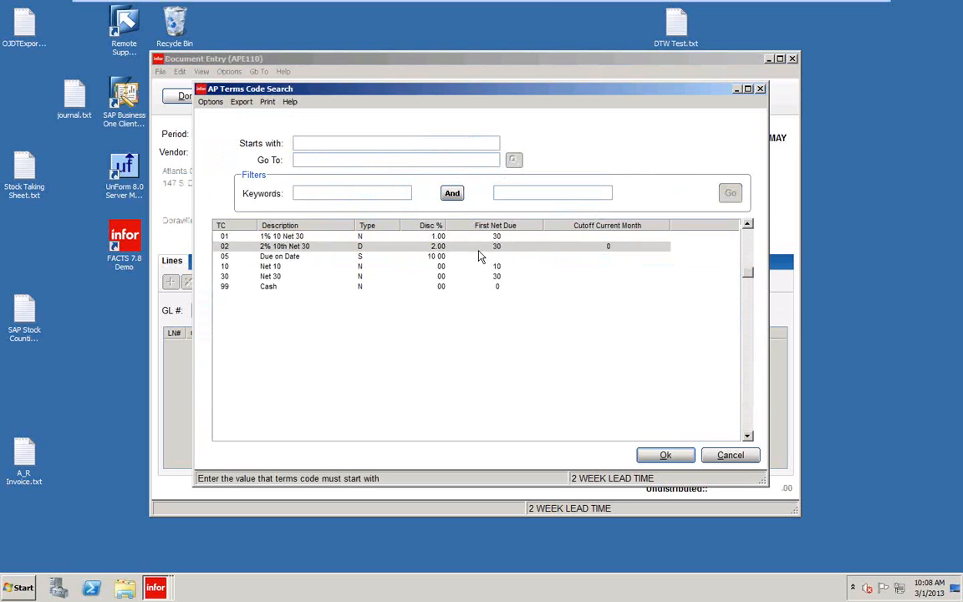
left_click(669, 455)
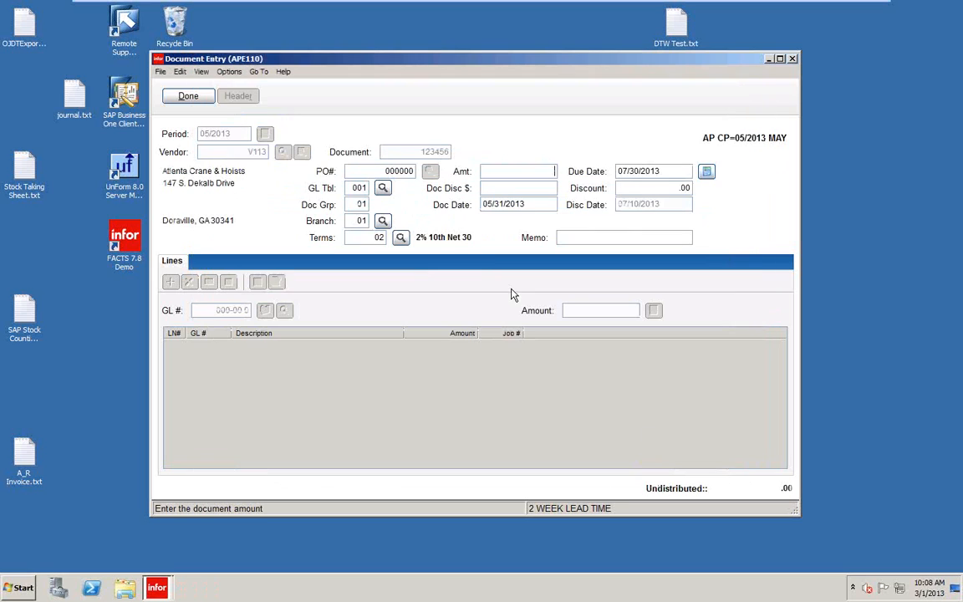
Step: Enter a document amount of 1000.00 and revise it to 1025.00
type("1000")
key("Tab")
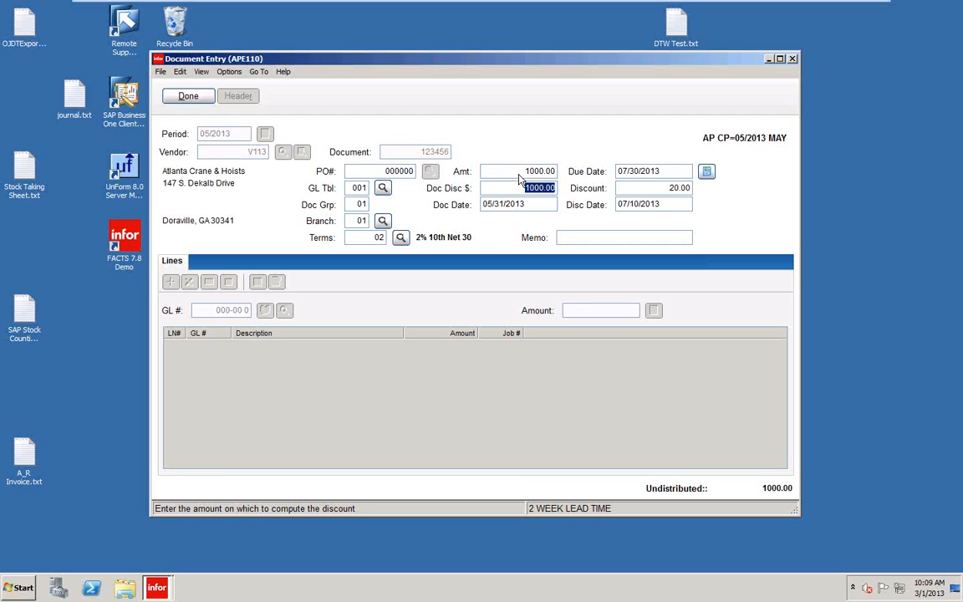
left_click(498, 171)
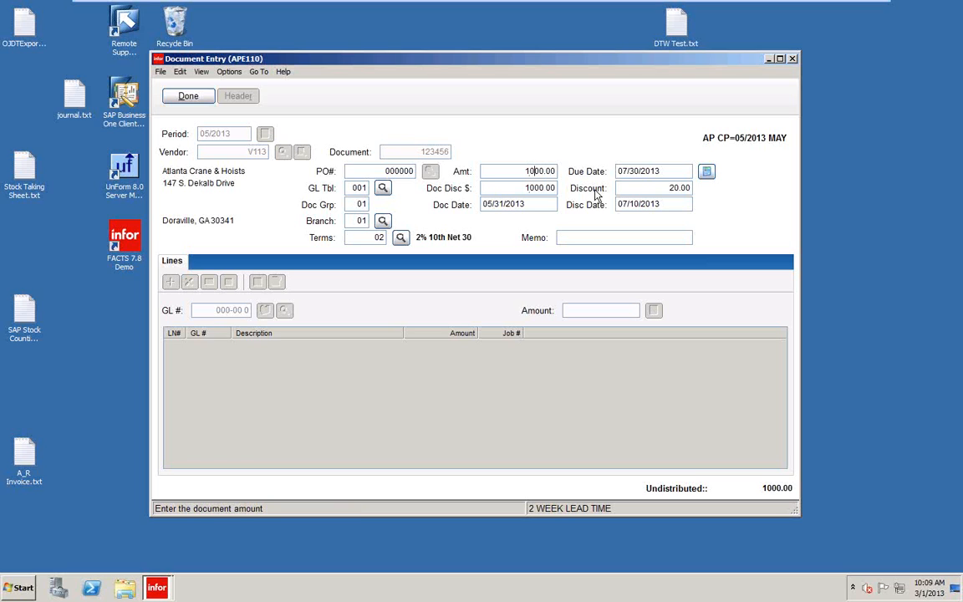
type("25")
key("Tab")
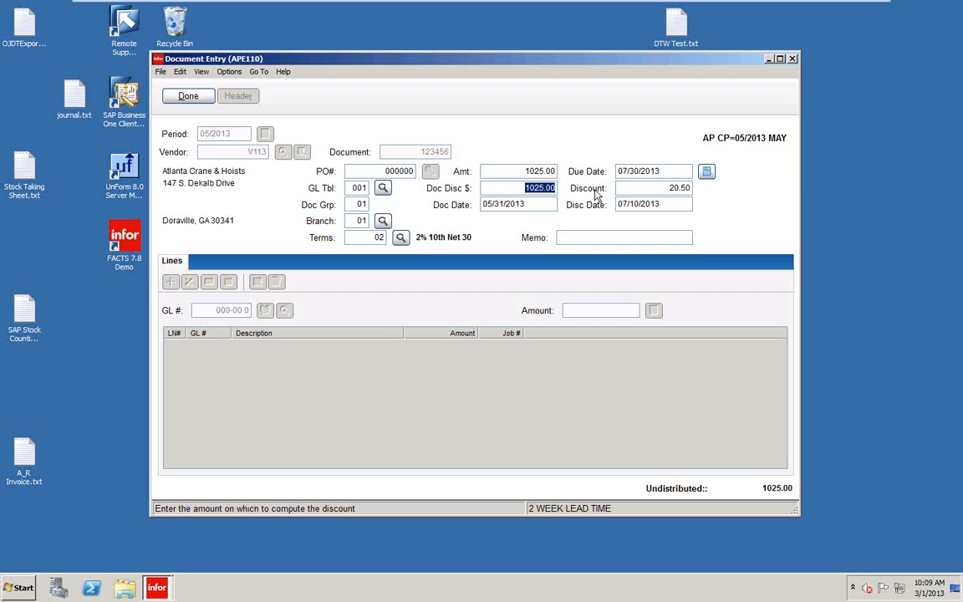
Step: Set the amount on which the discount is computed to 1000.00 and go to the discount value
type("1000")
key("Tab")
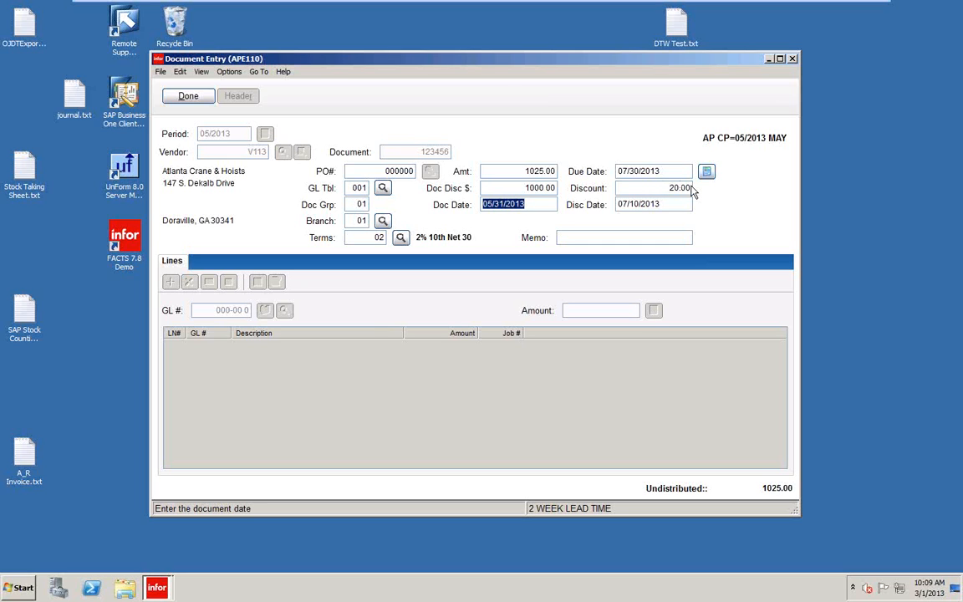
left_click(666, 188)
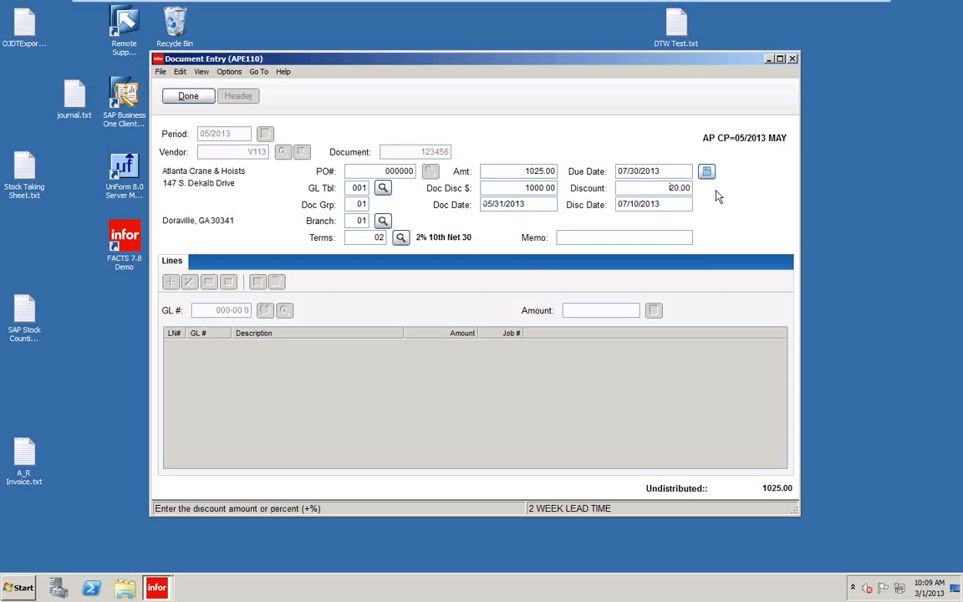
Step: Set the document date to 05/05/2013 and open the due date for editing
left_click(534, 204)
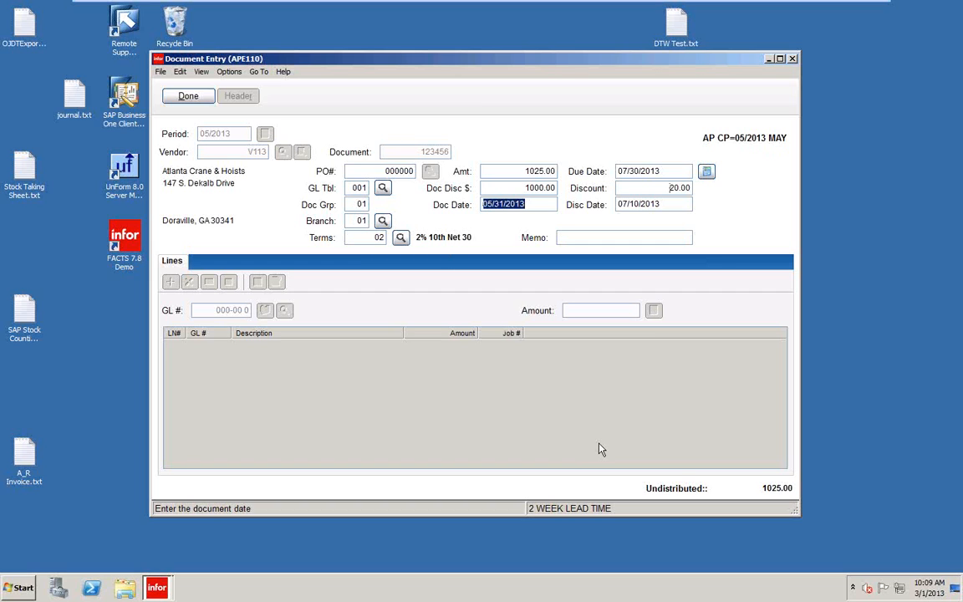
type("050513")
key("Tab")
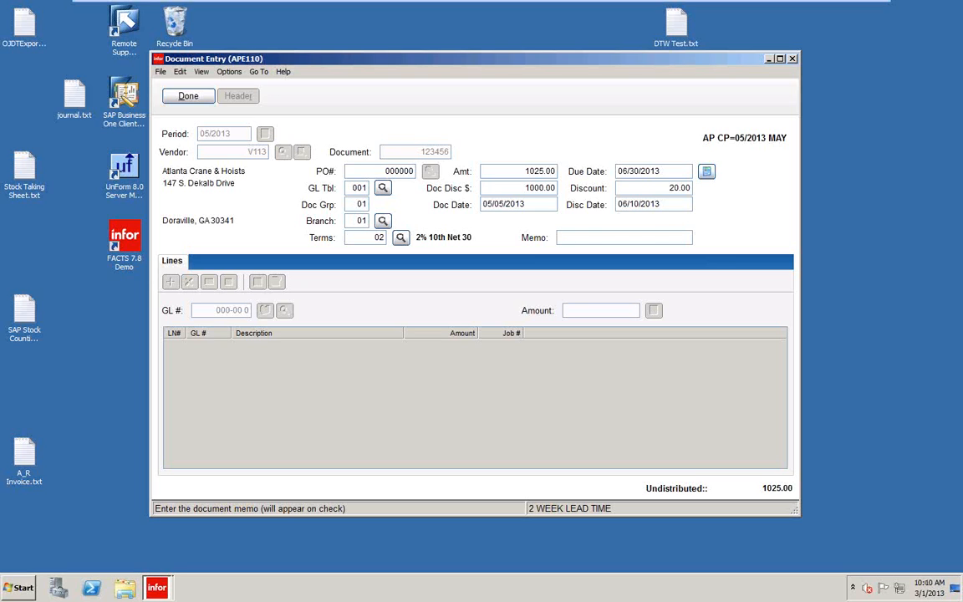
left_click(663, 170)
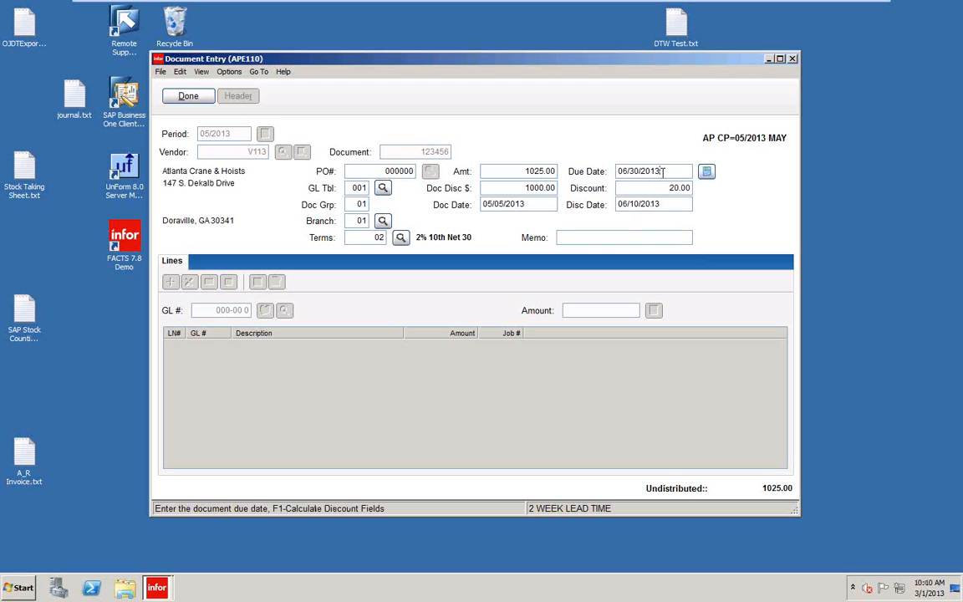
Step: Accept the due date and discount values, and enter the memo DEMO TEST for the document
key("Tab")
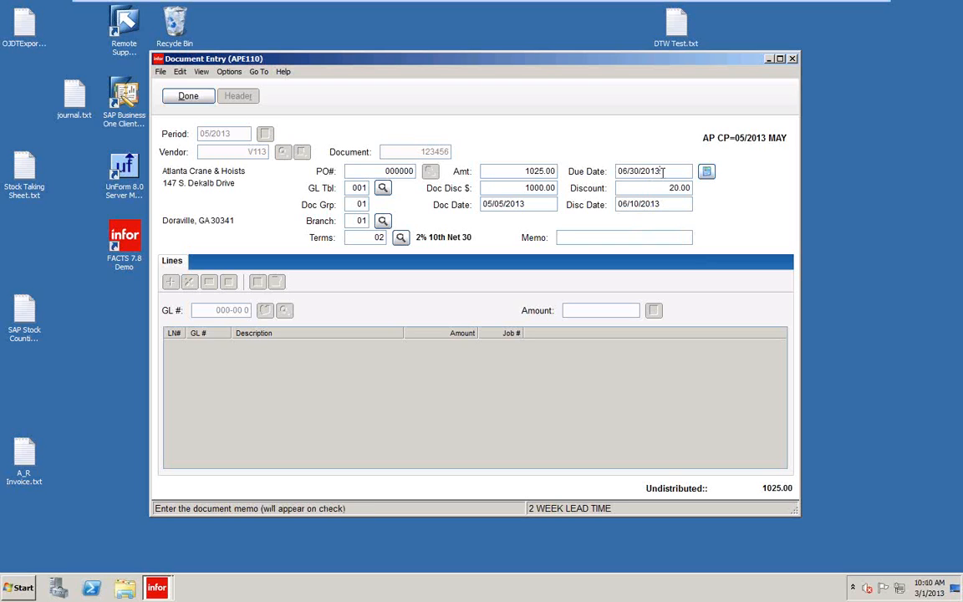
type("DEMO TEST")
key("Return")
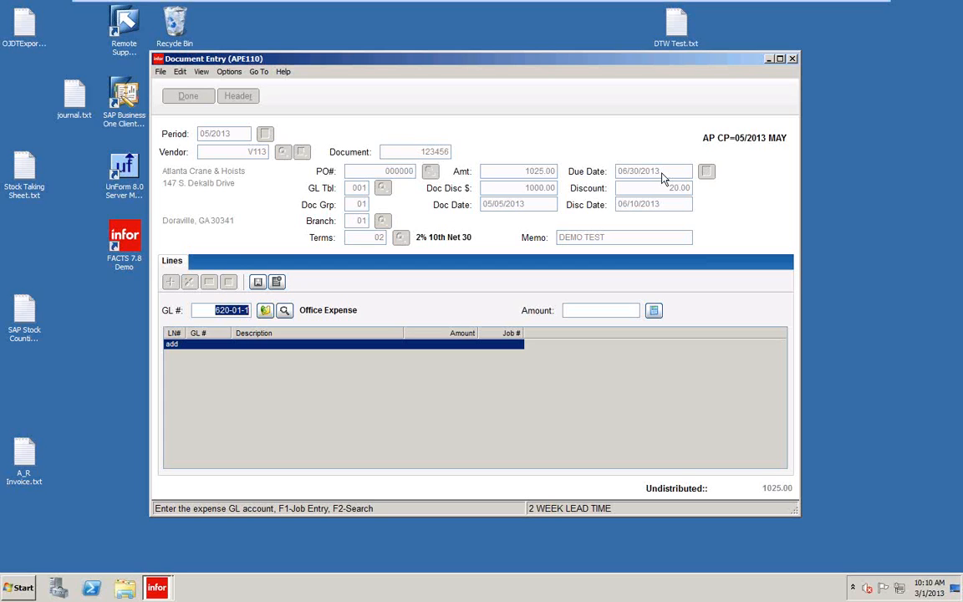
Step: Add a distribution line of 500.00 to Office Expense account 620-01-1, picking the account from GL table 001
left_click(284, 312)
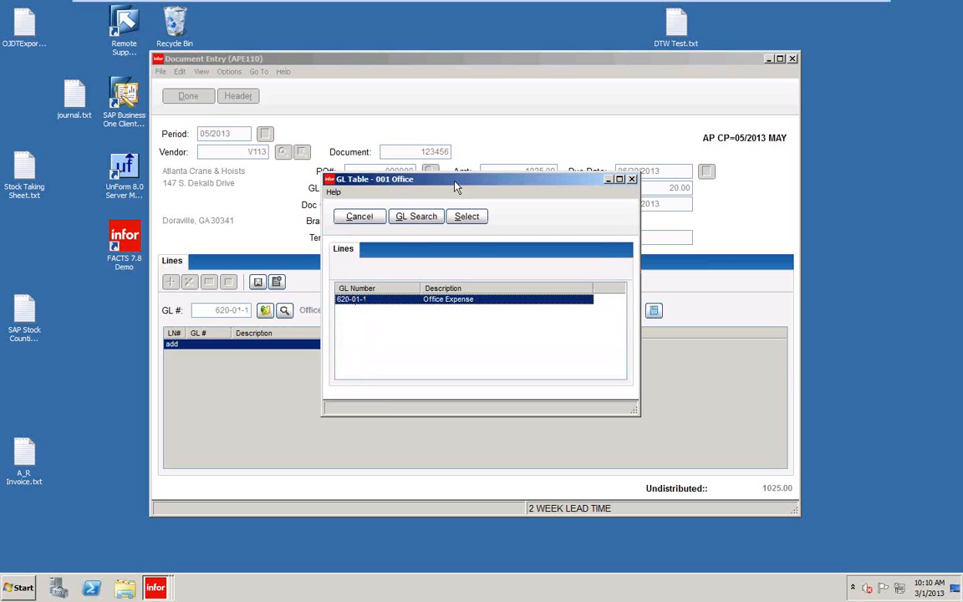
left_click_drag(455, 180, 603, 132)
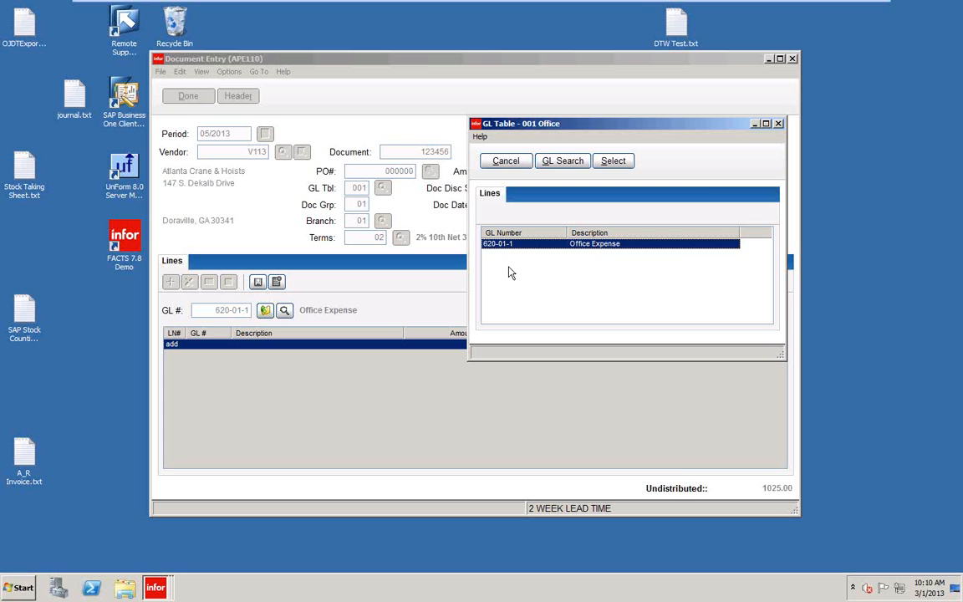
left_click(569, 163)
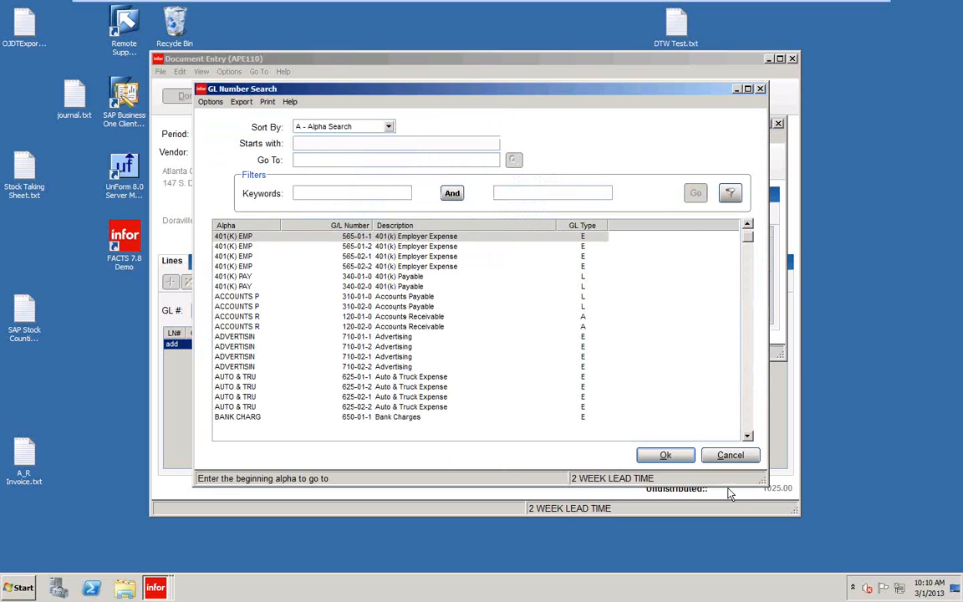
left_click(731, 455)
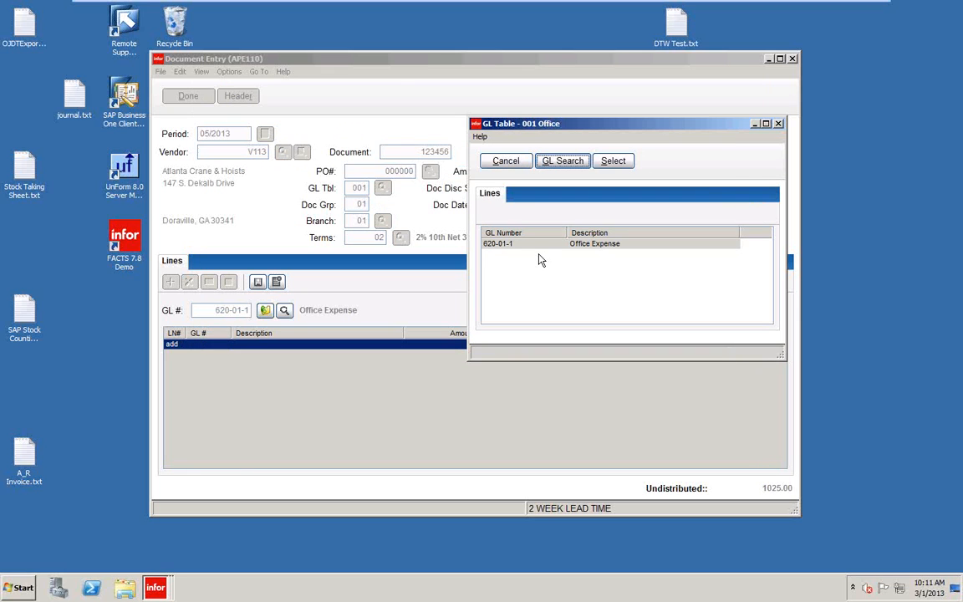
left_click(607, 245)
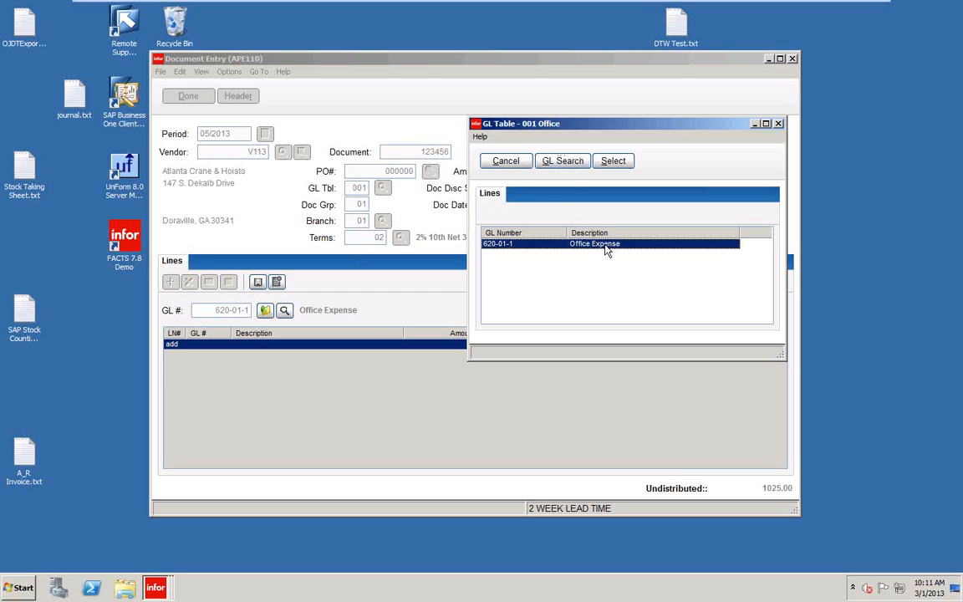
left_click(615, 162)
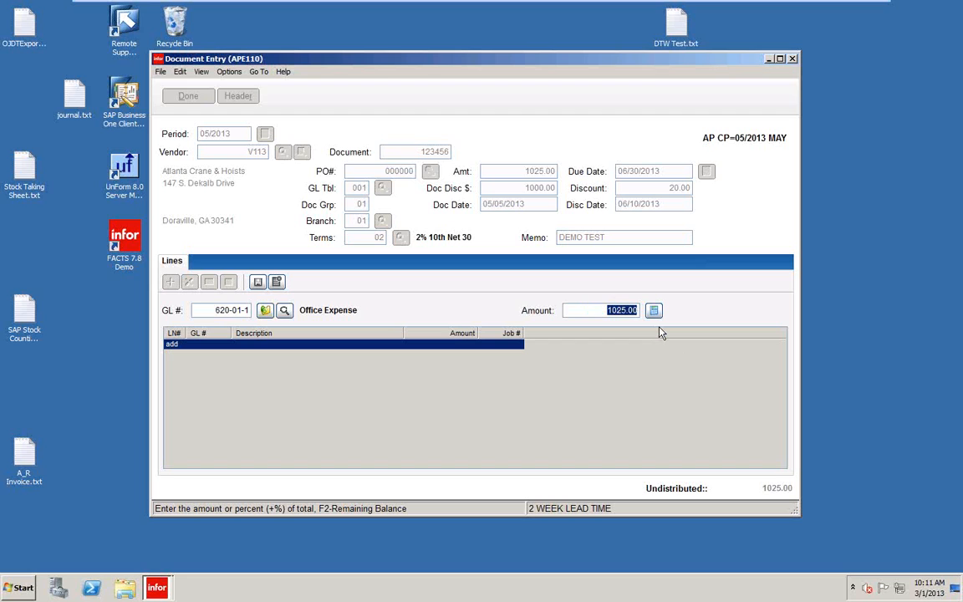
type("5")
key("Return")
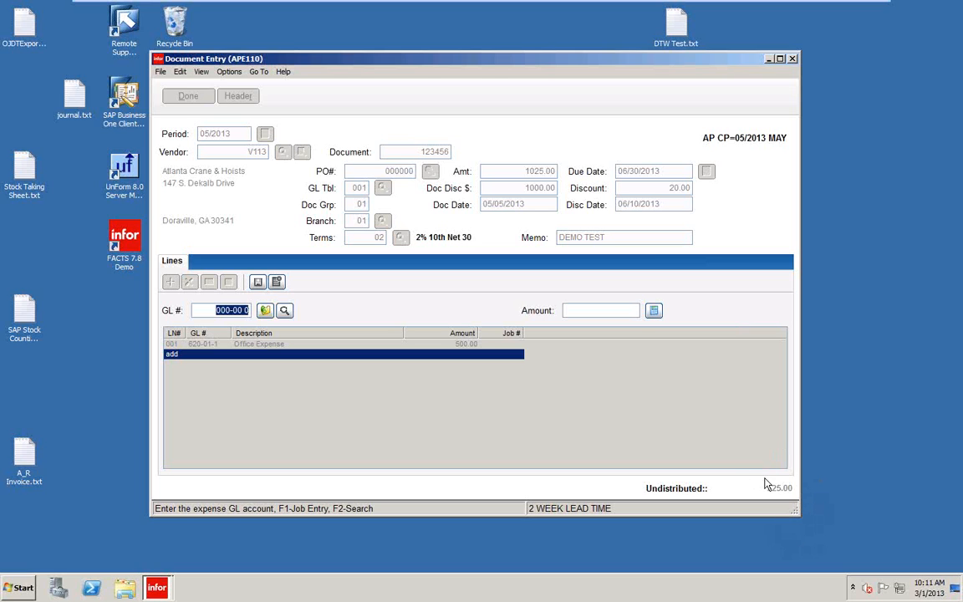
Step: Search by GL number starting from 6 and choose Miscellaneous Expense account 630-01-2 for the second line
left_click(284, 310)
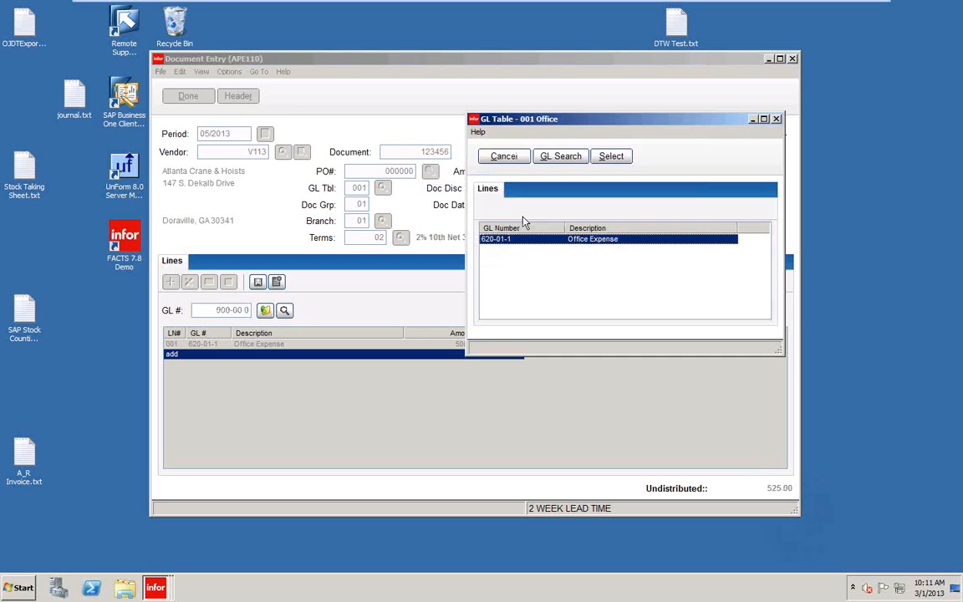
left_click(555, 158)
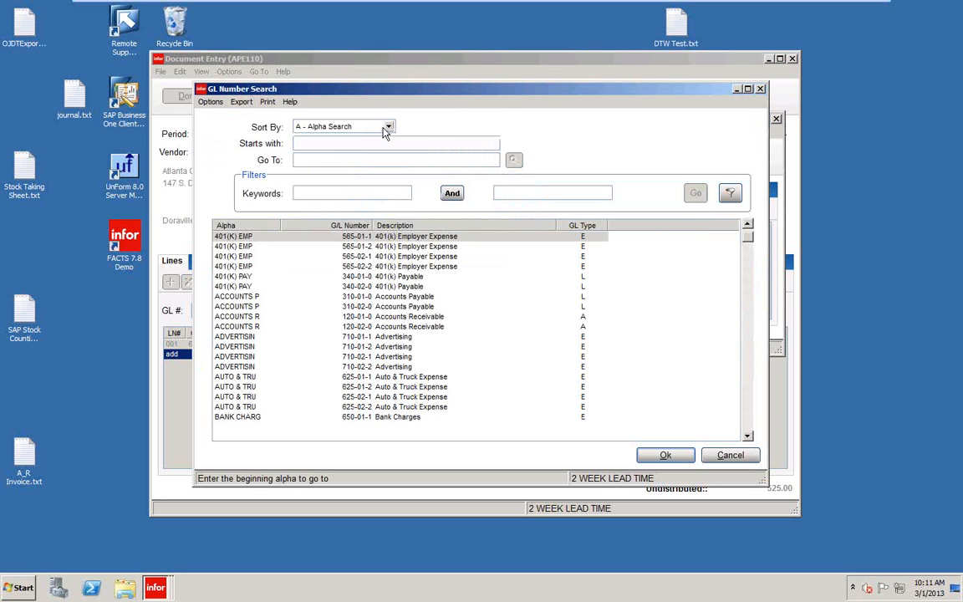
left_click(348, 127)
left_click(326, 148)
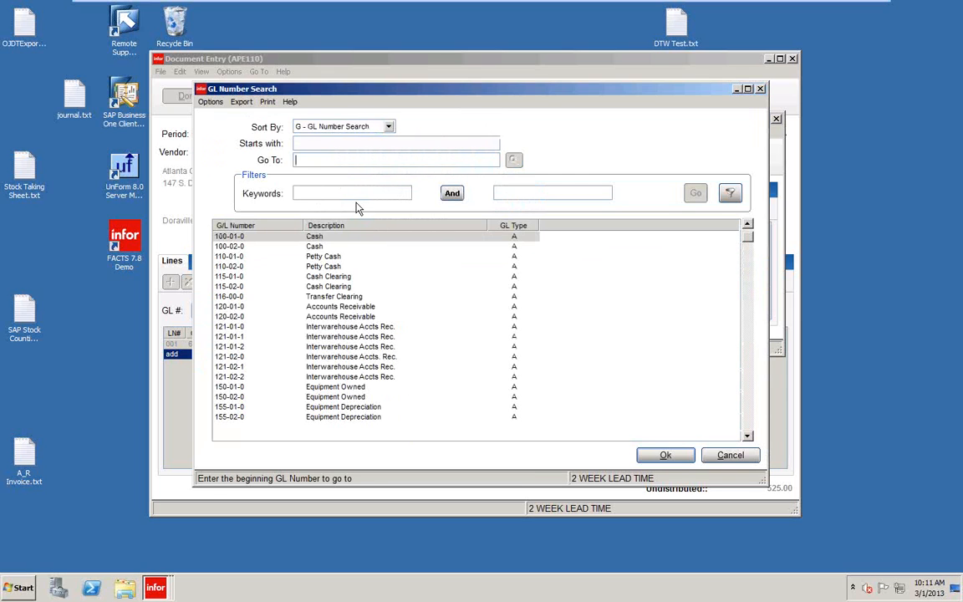
type("6")
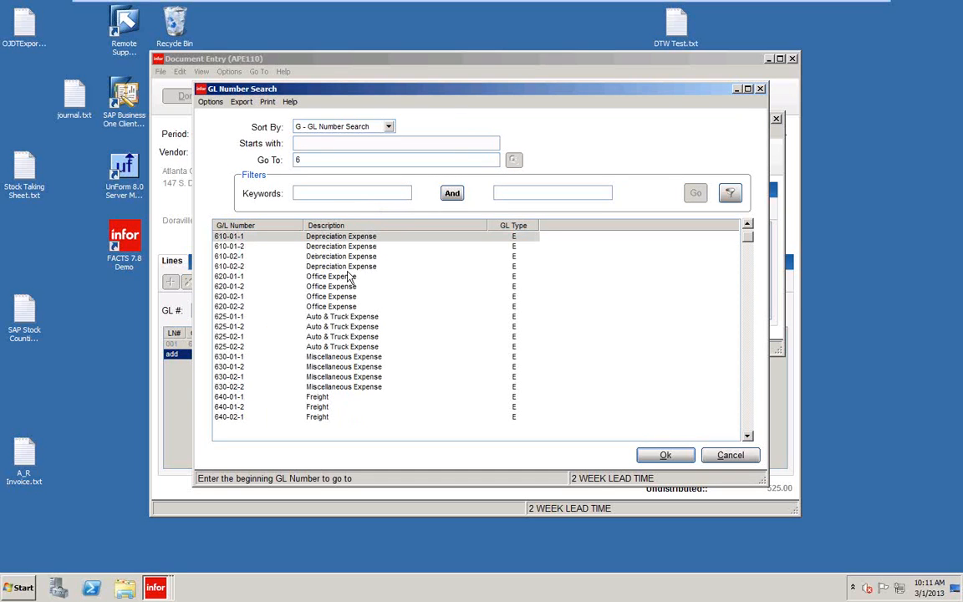
left_click(255, 367)
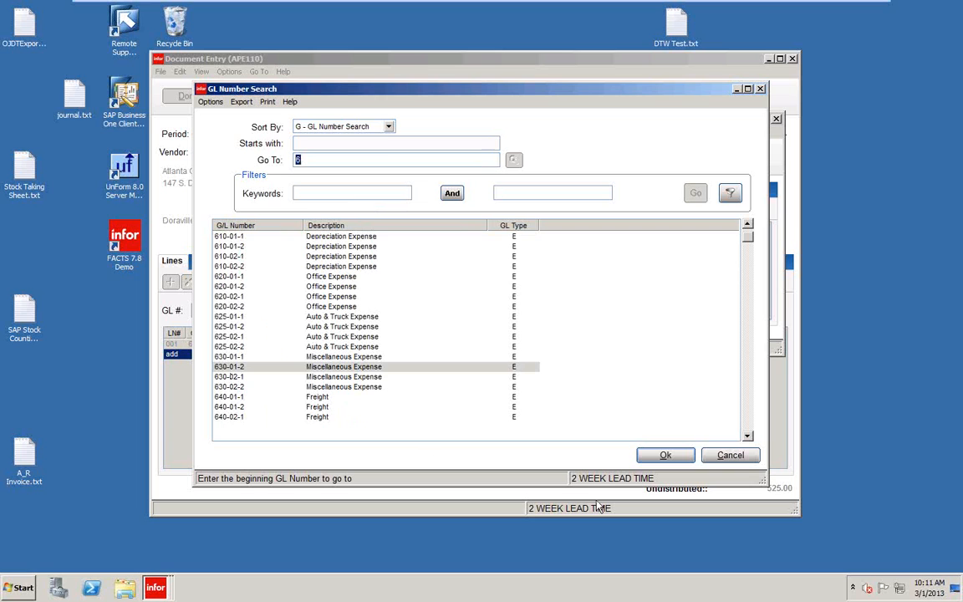
left_click(665, 456)
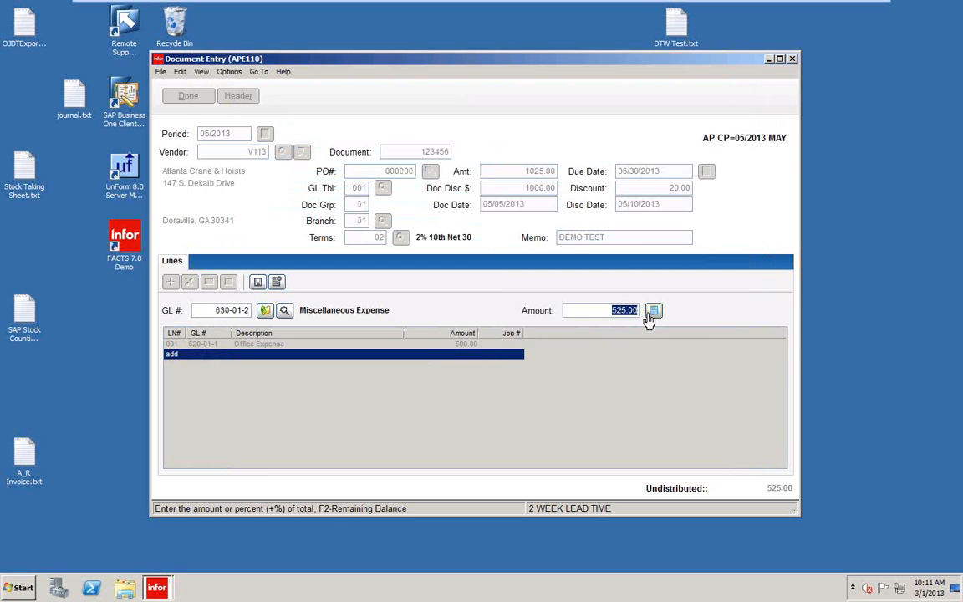
Step: Distribute 525.00 to the Miscellaneous Expense line, finish line entry and complete the document
key("Return")
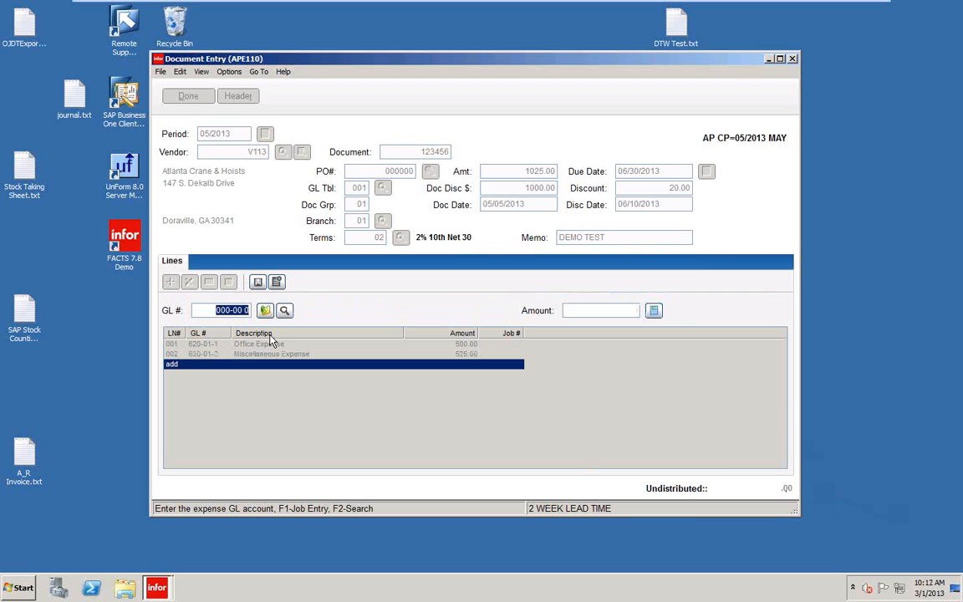
key("Escape")
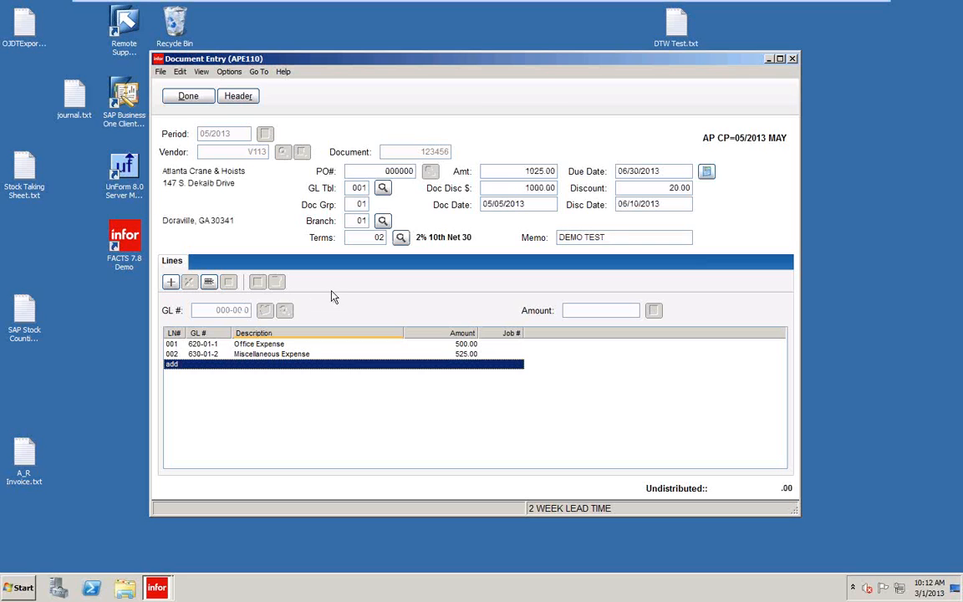
left_click(188, 97)
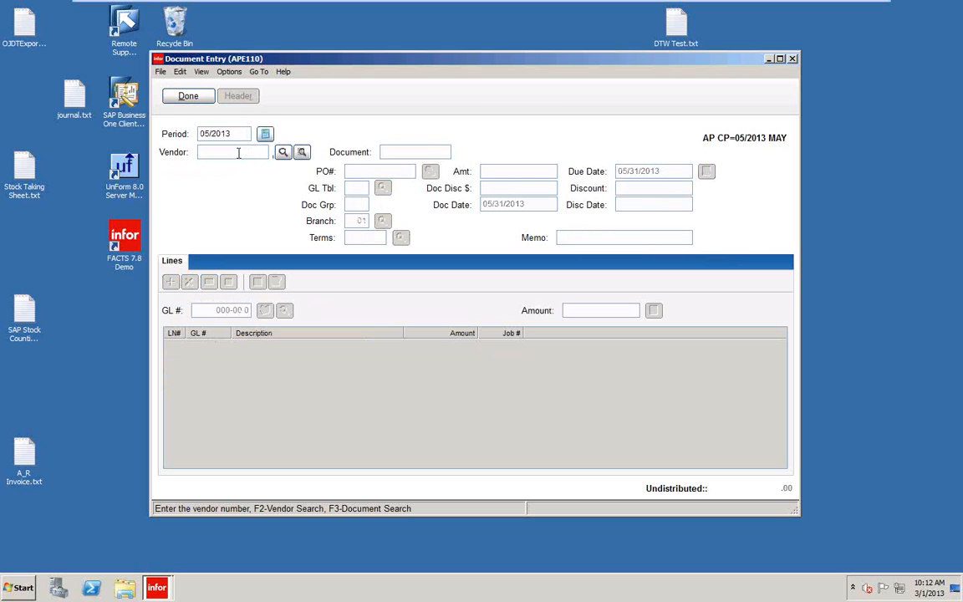
Step: Reopen the saved Atlanta Crane & Hoists document through the document search, review its header detail and close it
left_click(303, 152)
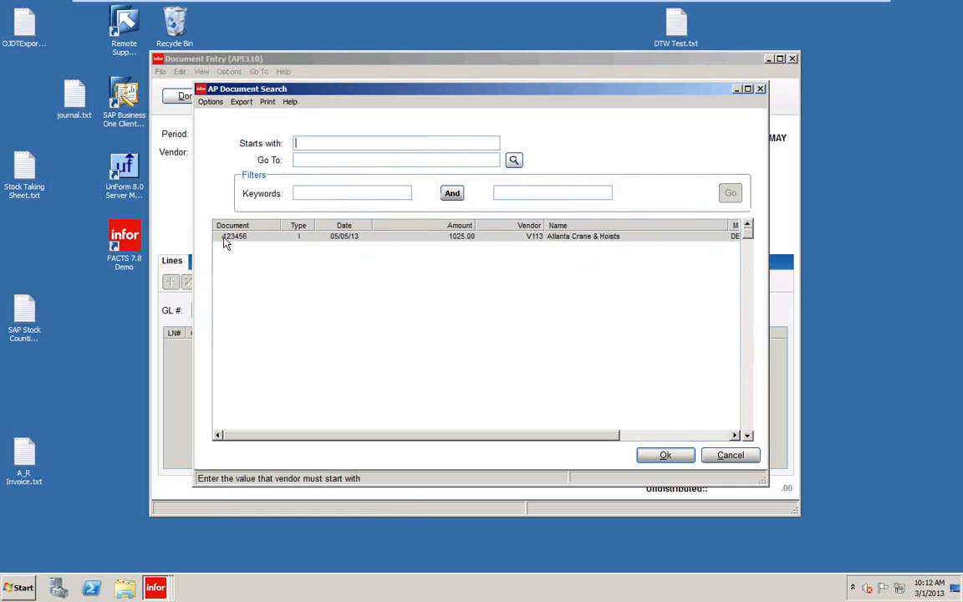
double_click(341, 238)
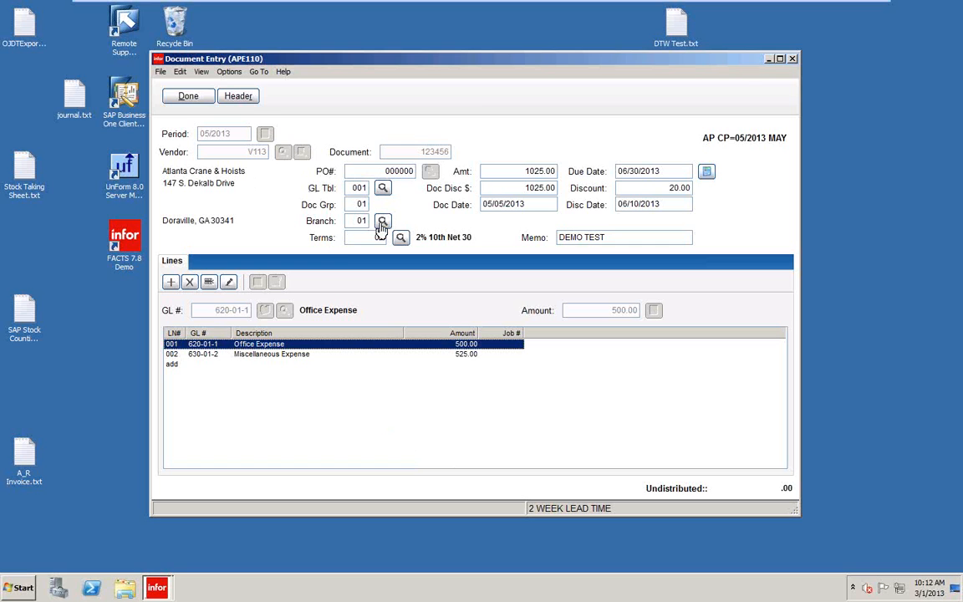
left_click(239, 96)
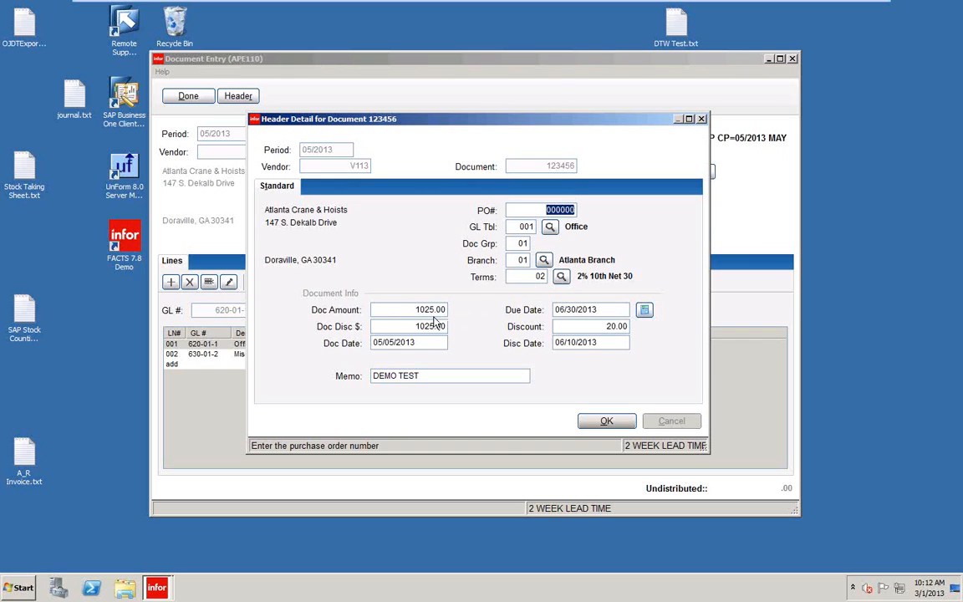
left_click(607, 420)
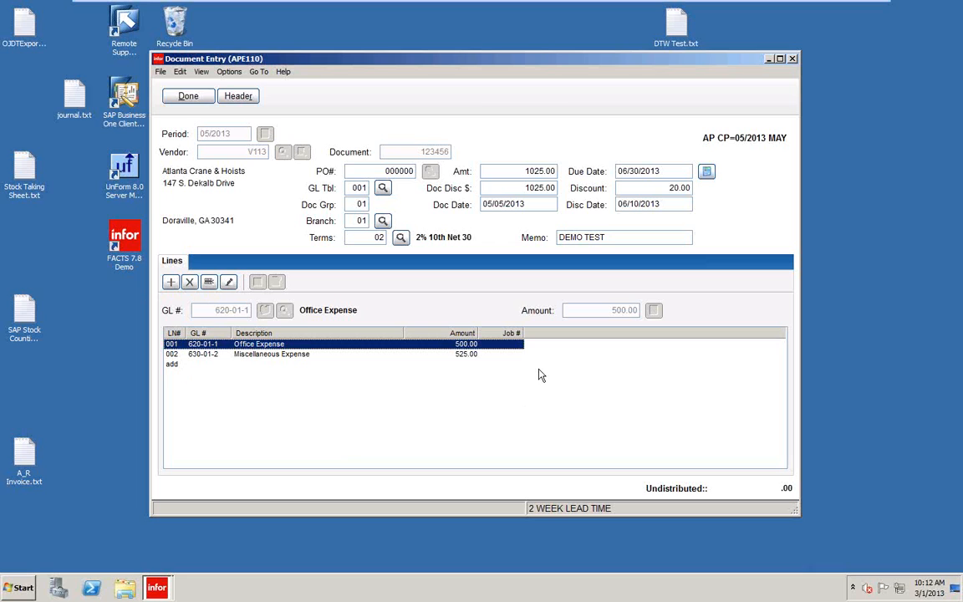
left_click(192, 101)
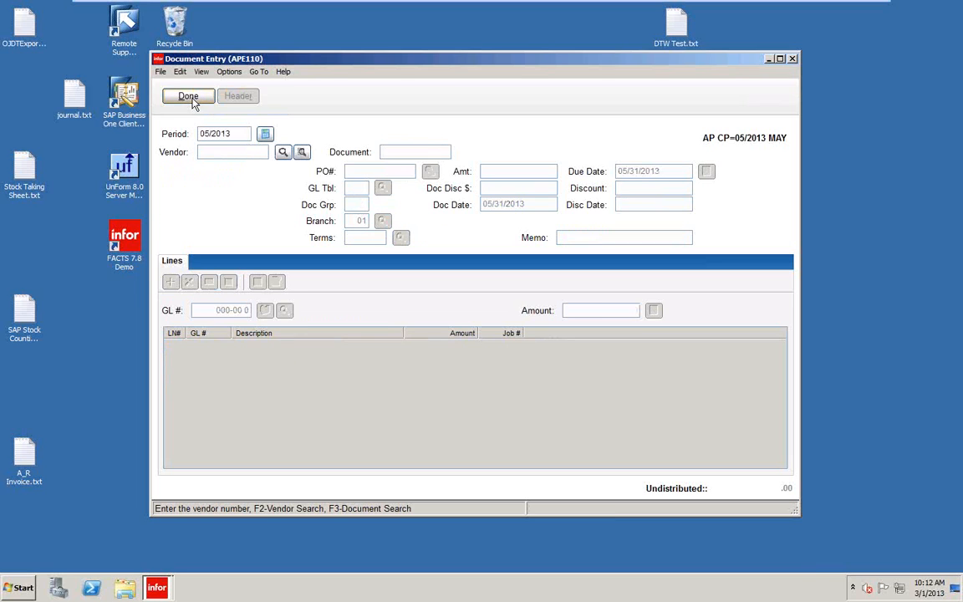
Step: Start a new document for vendor V111, Atlanta Gas Company, and enter its document number
left_click(282, 154)
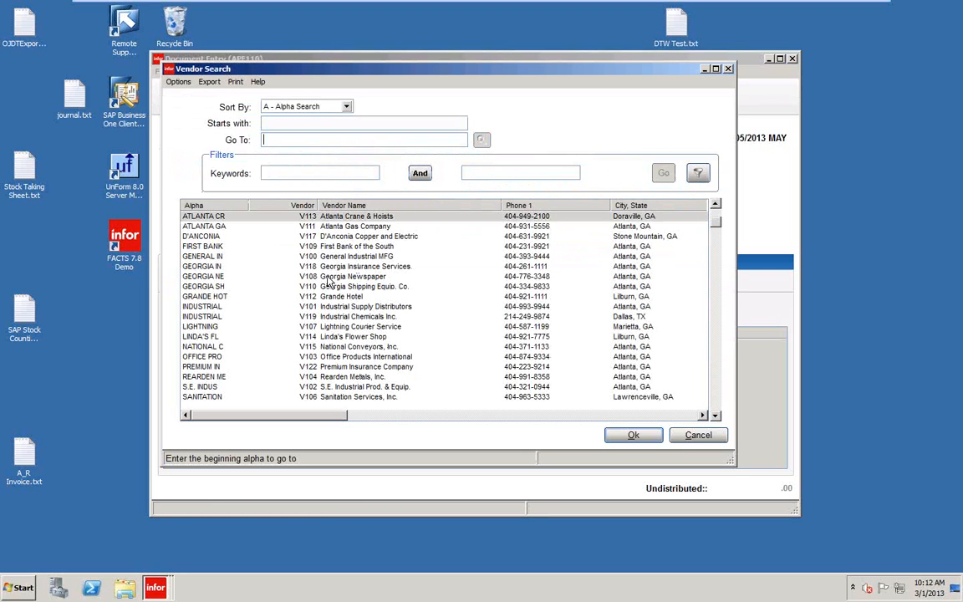
left_click(305, 227)
left_click(633, 435)
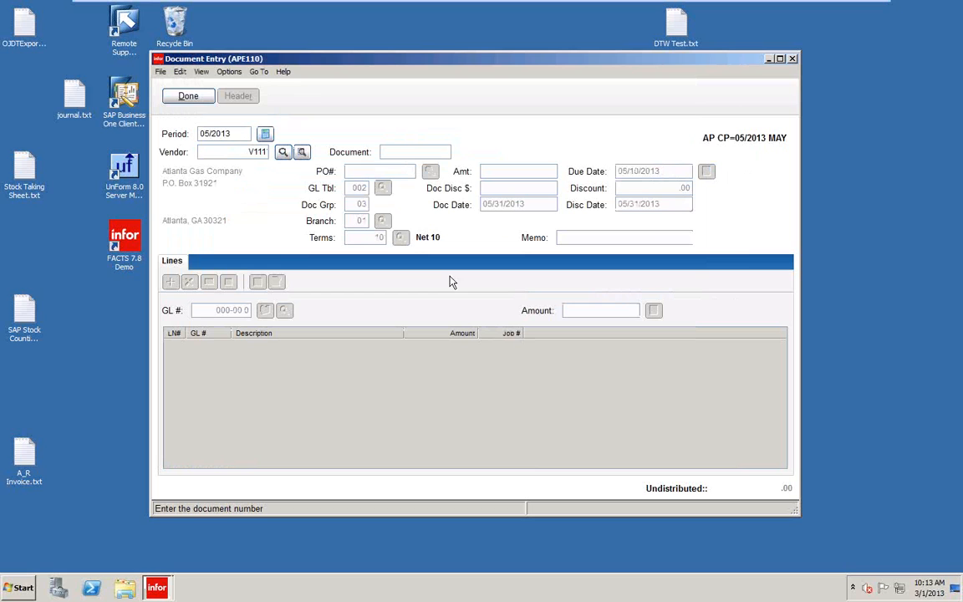
type("34534543")
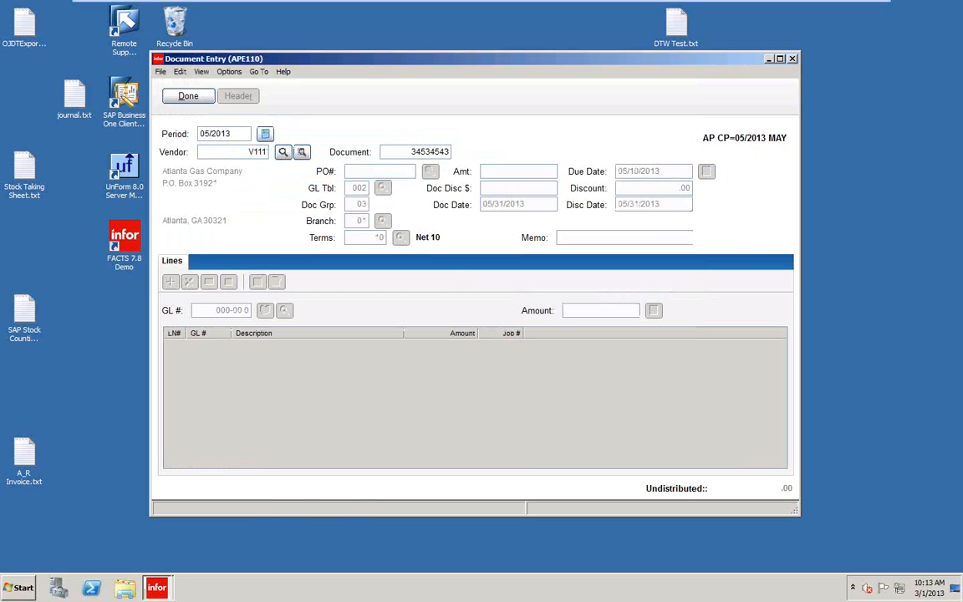
key("Return")
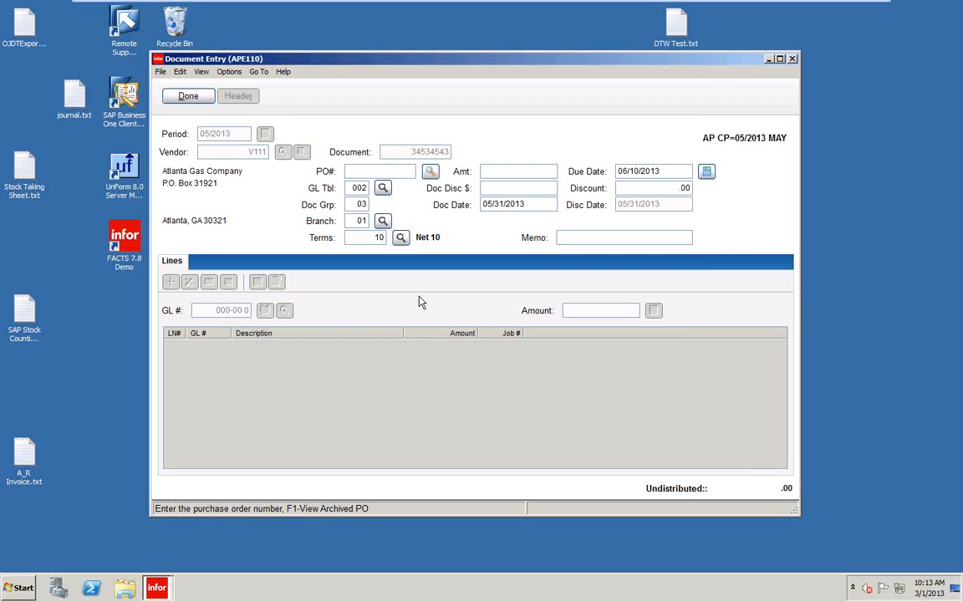
Step: Accept the default PO, GL table, document group, branch and terms, and set the document and discountable amounts to 500.00
key("Return")
key("Return")
key("Return")
key("Return")
key("Return")
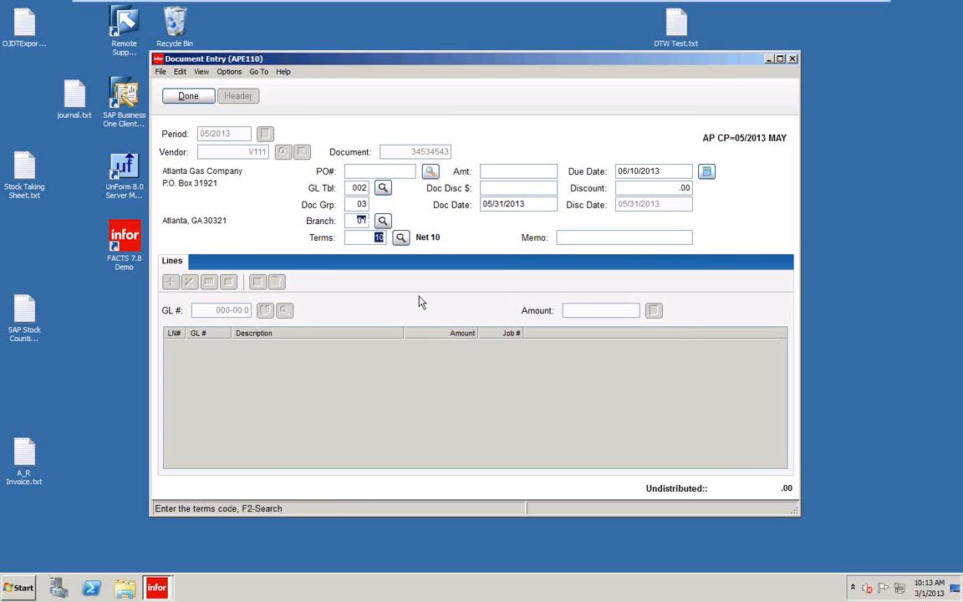
type("500")
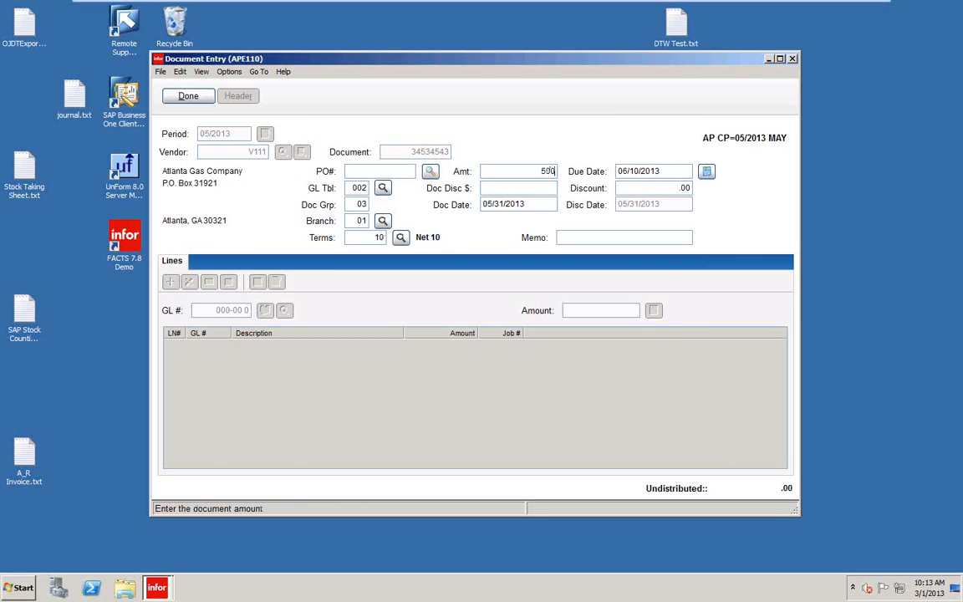
key("Return")
key("Return")
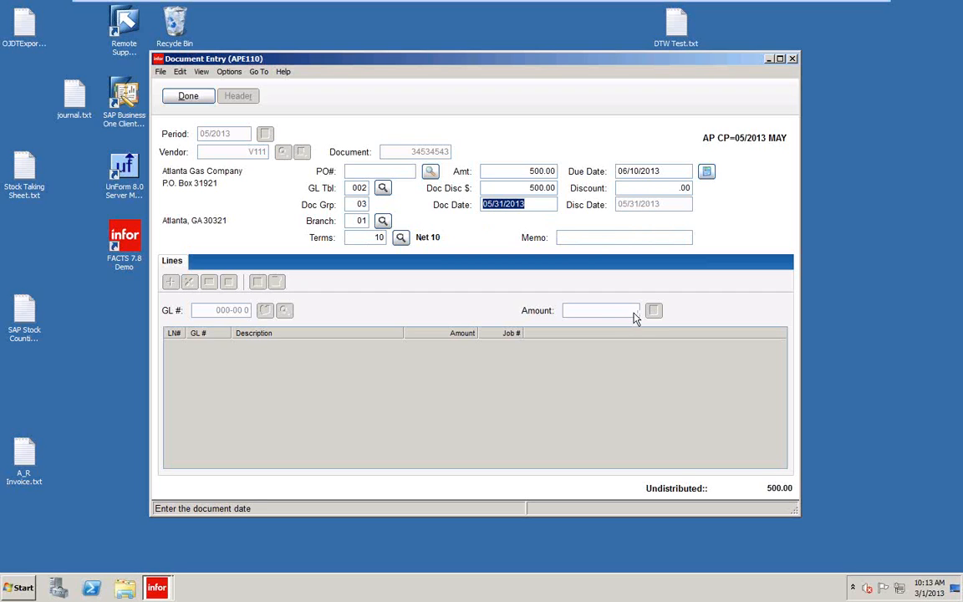
Step: Set the document date to 05/10/2013 and leave the memo blank to reach line entry
type("0")
type("5/10/2013")
key("Tab")
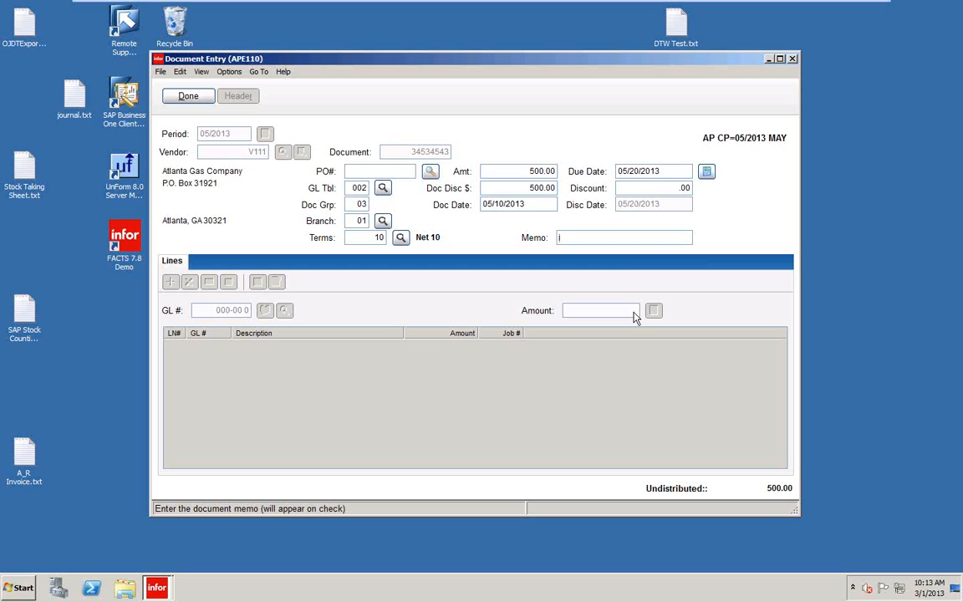
key("Tab")
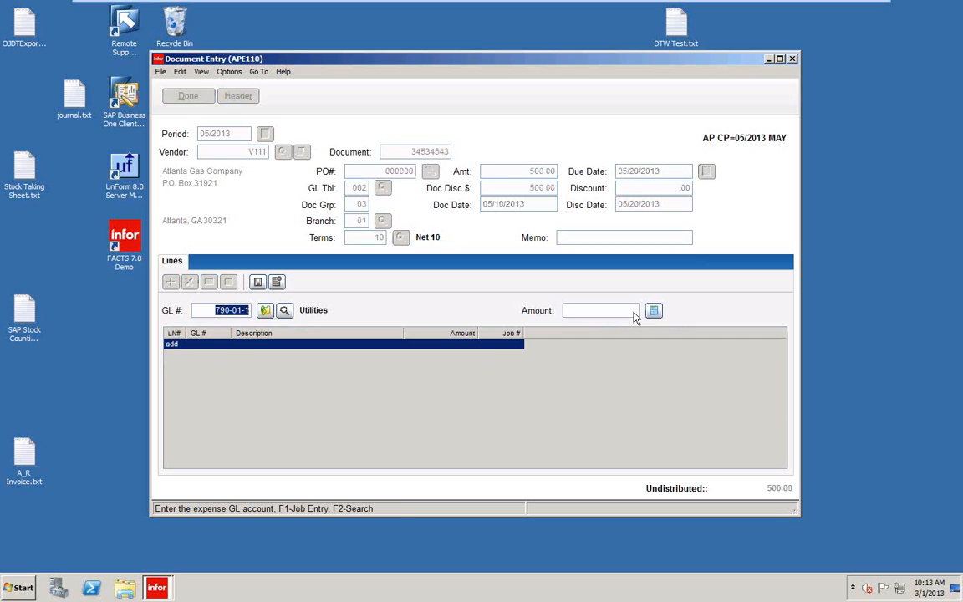
Step: Distribute 500.00 to GL account 790-01-1 Utilities, check the GL table's accounts without picking another, and finish the document
key("Tab")
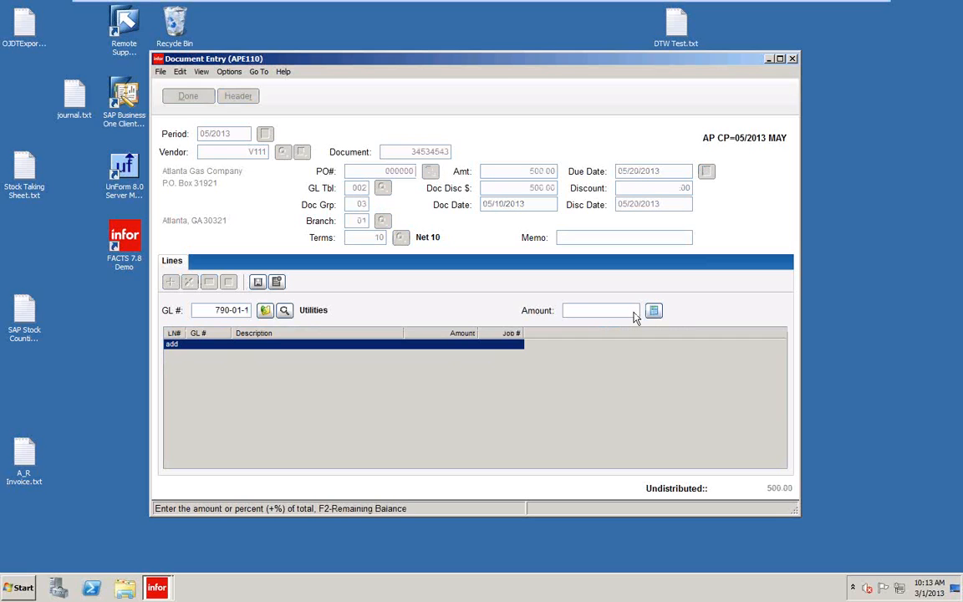
type("500.00")
key("Tab")
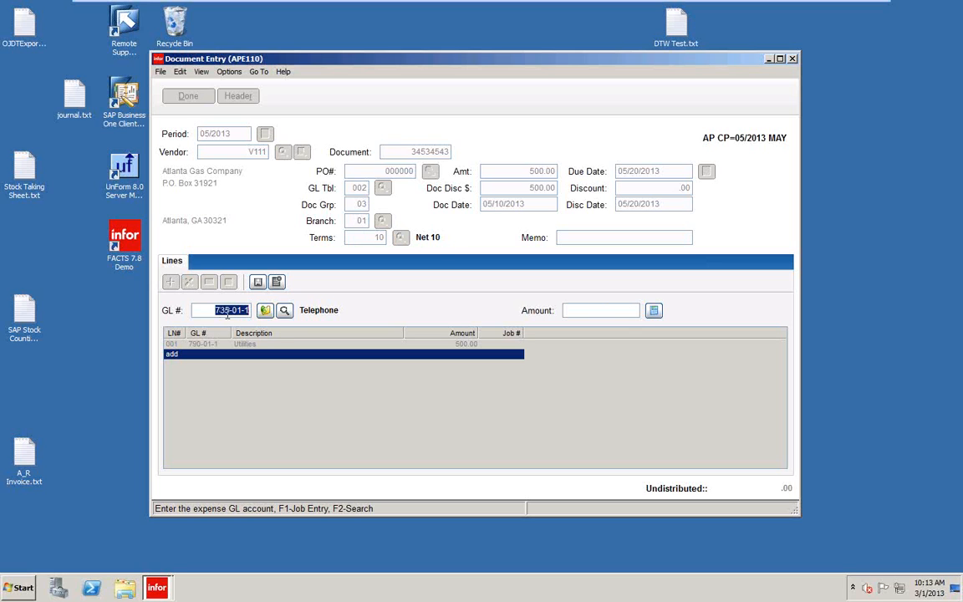
left_click(284, 310)
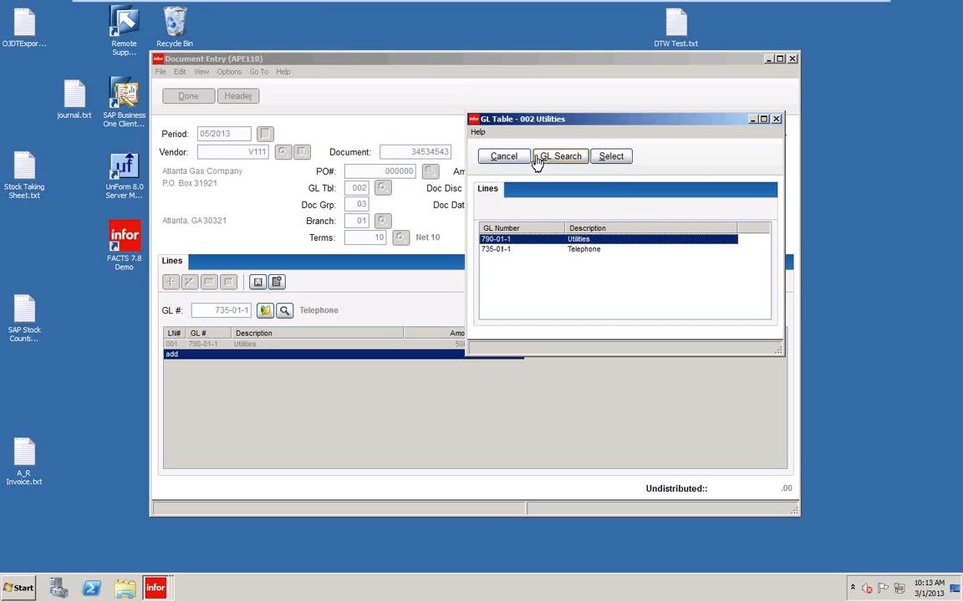
left_click(501, 156)
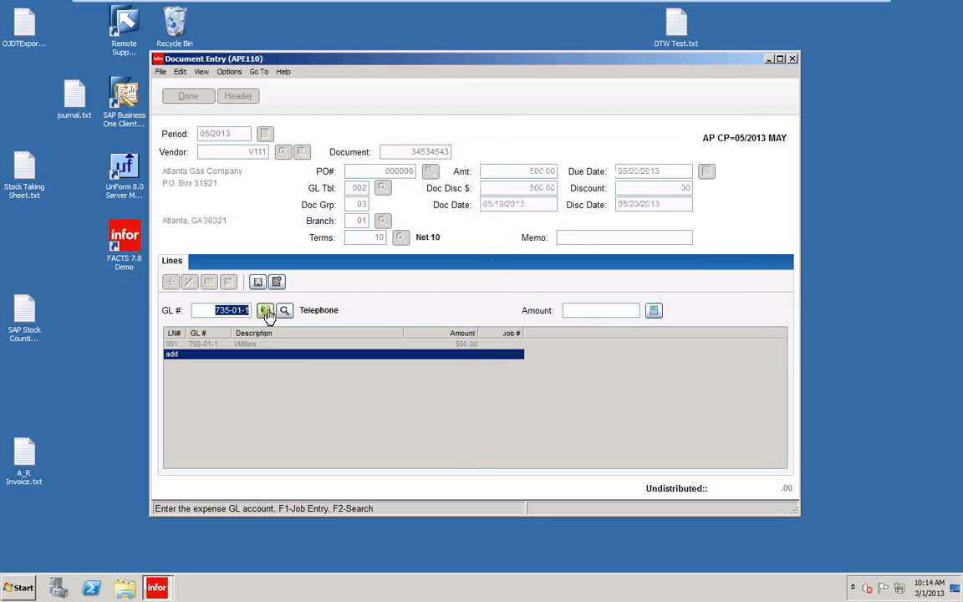
key("Escape")
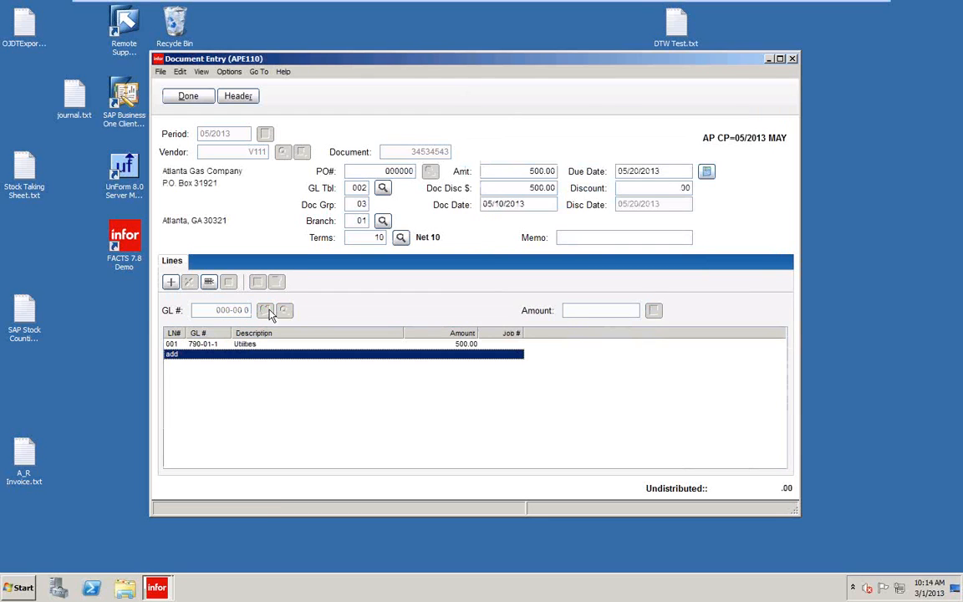
left_click(188, 97)
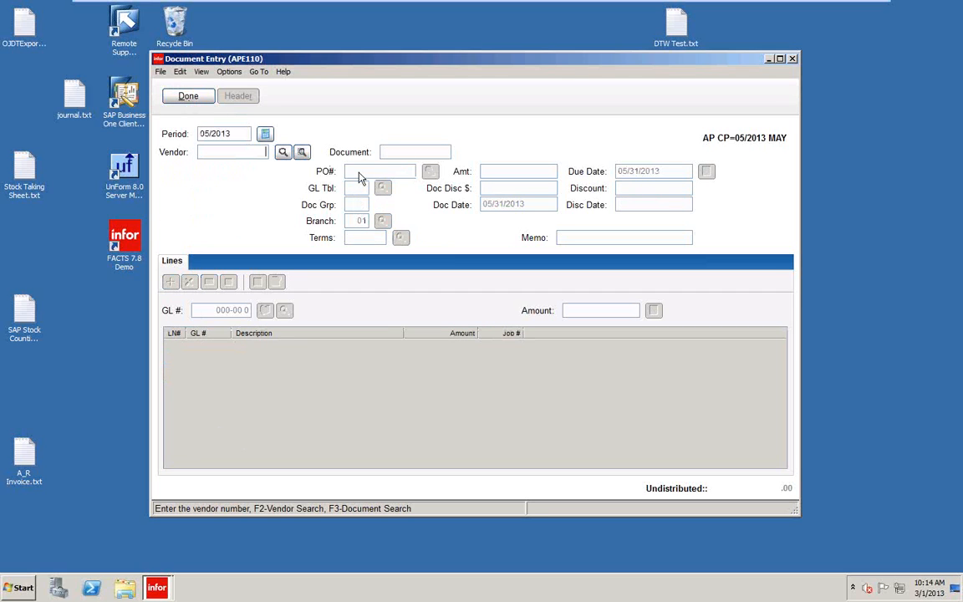
Step: Reopen the Atlanta Crane & Hoists document, look over the available document, line, header detail and adjustment commands, and close it
left_click(303, 153)
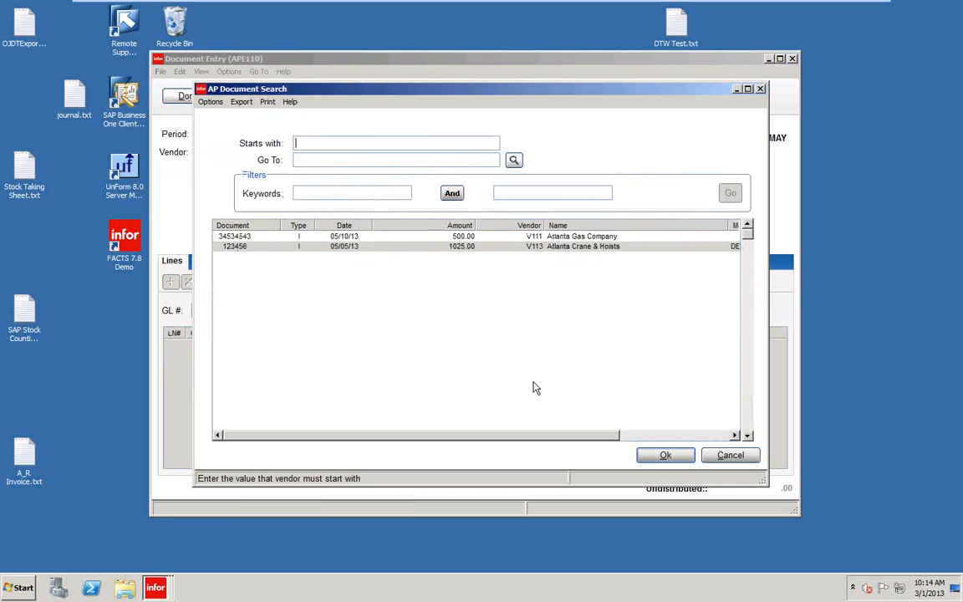
left_click(669, 456)
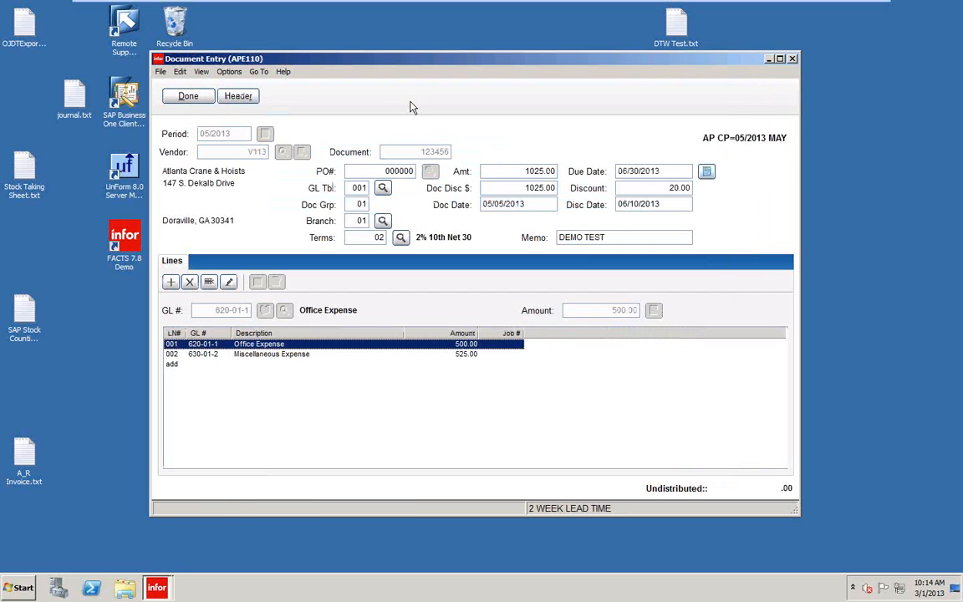
left_click(161, 72)
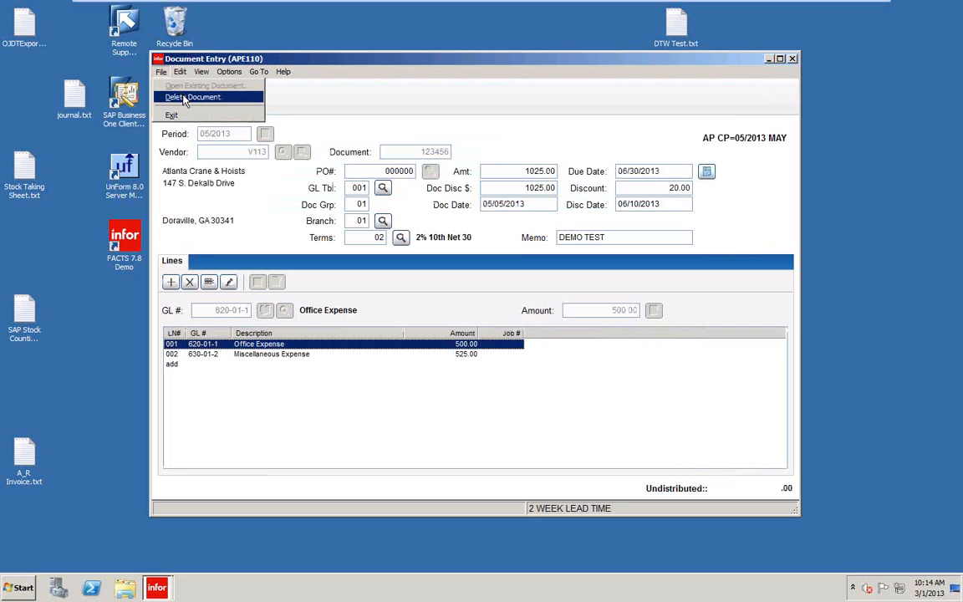
mouse_move(180, 73)
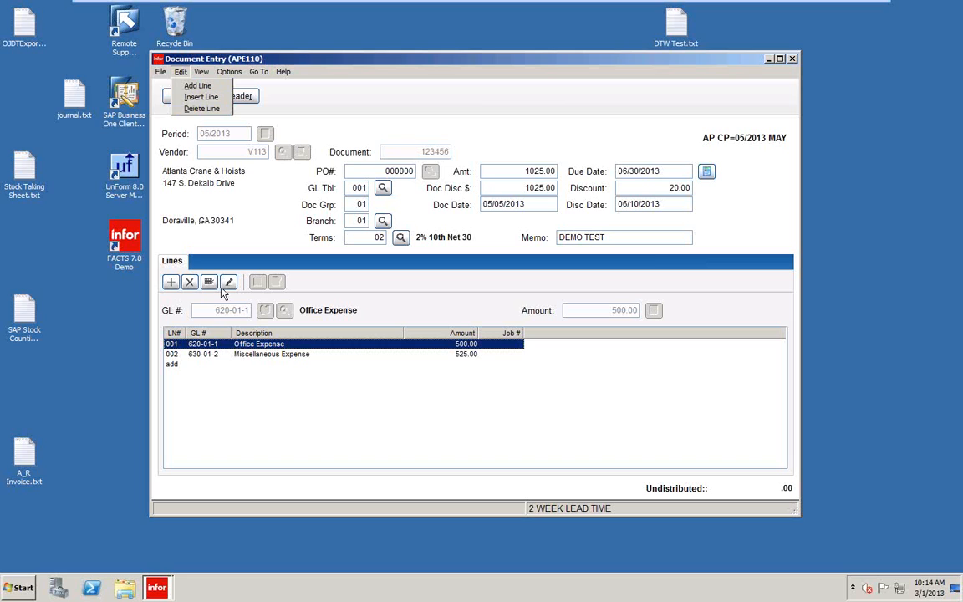
mouse_move(203, 76)
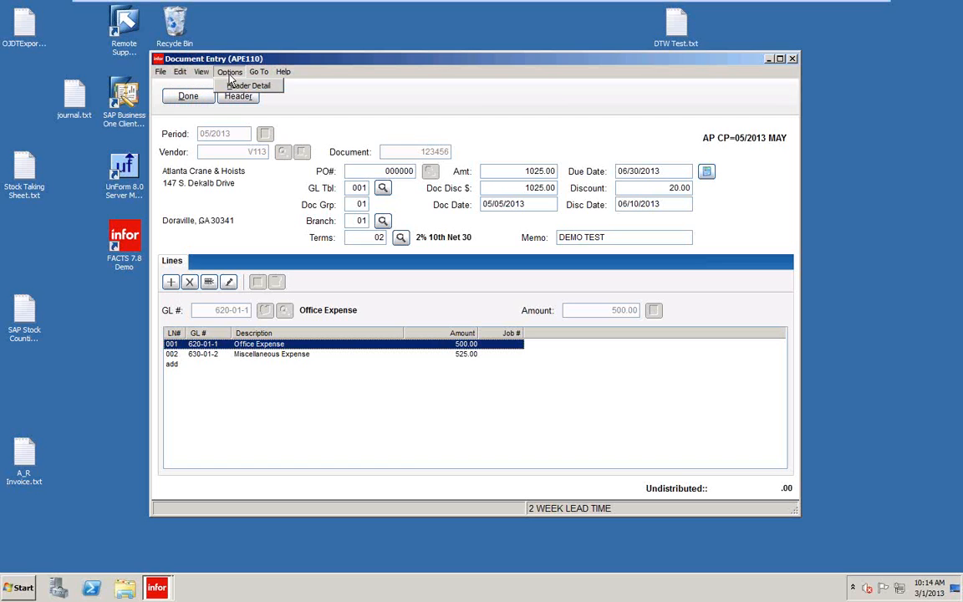
left_click(244, 87)
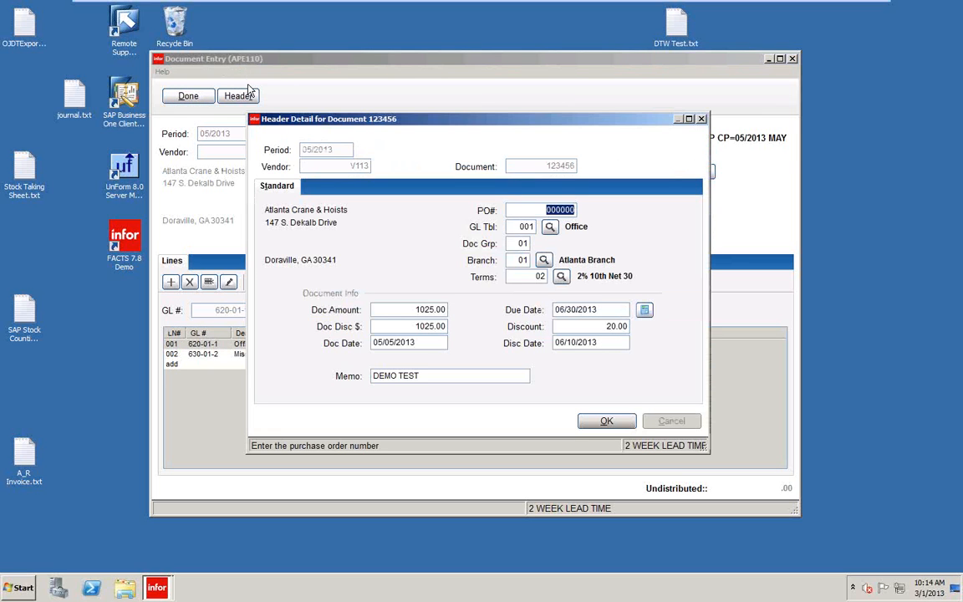
left_click(608, 420)
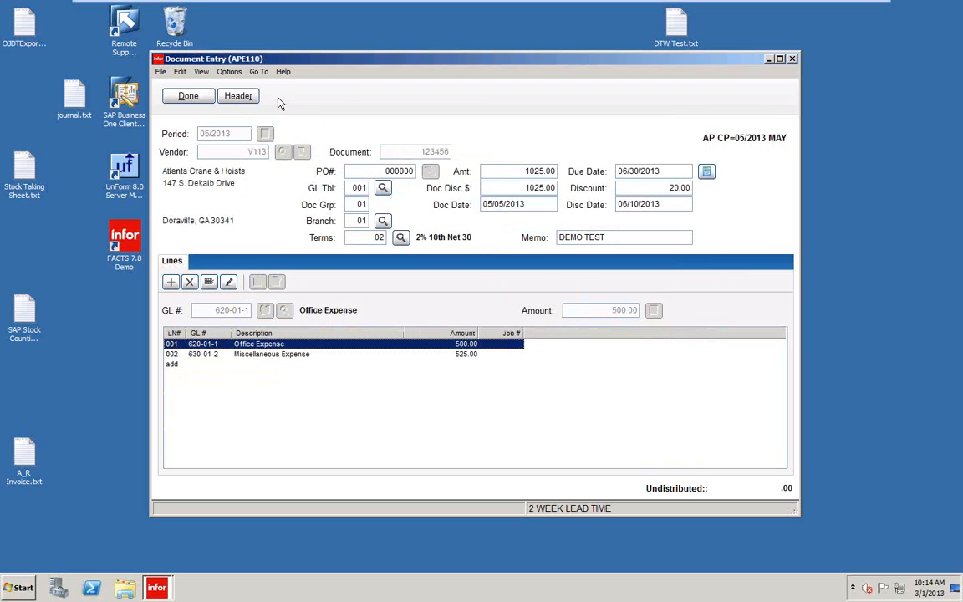
left_click(259, 73)
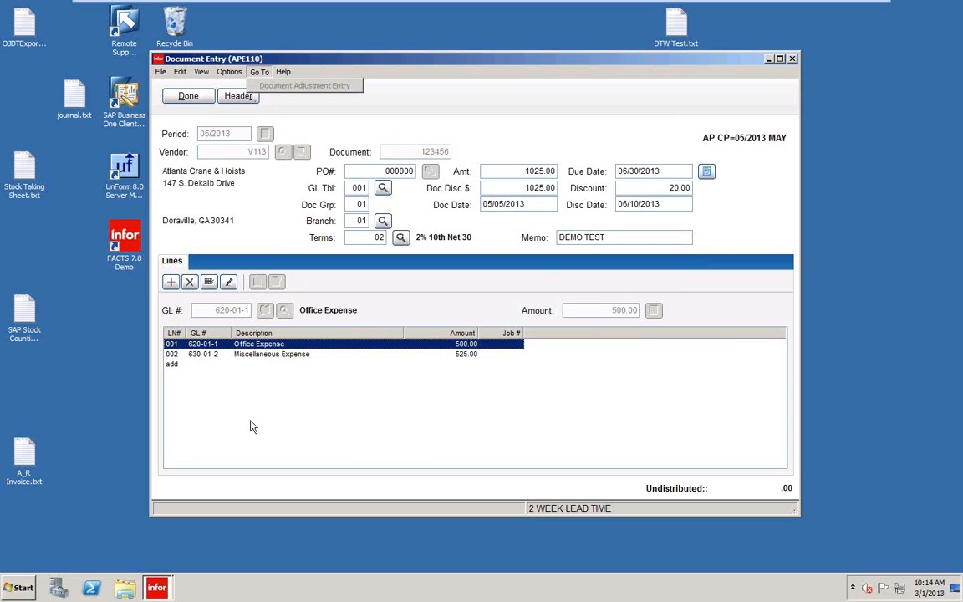
left_click(424, 111)
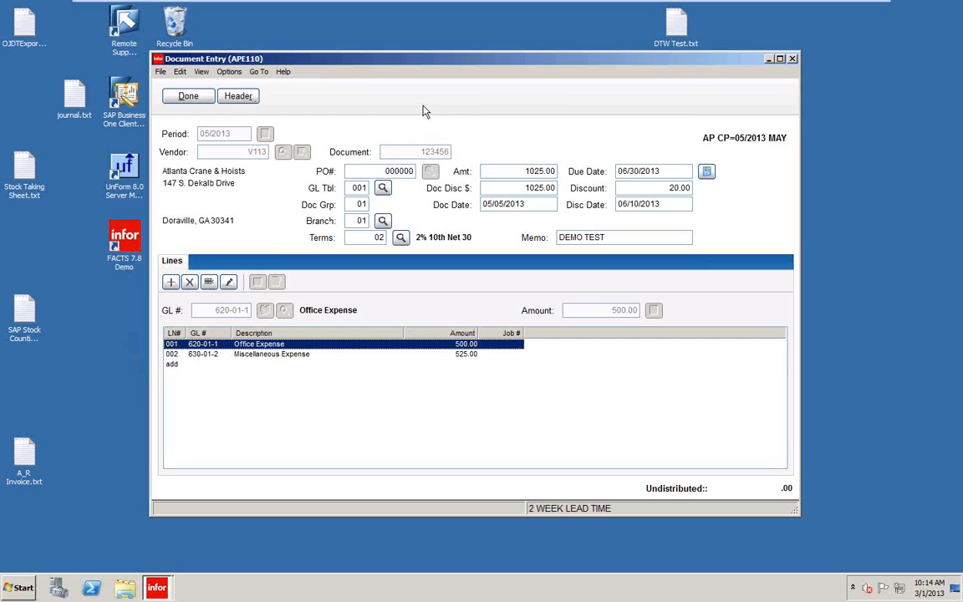
left_click(191, 99)
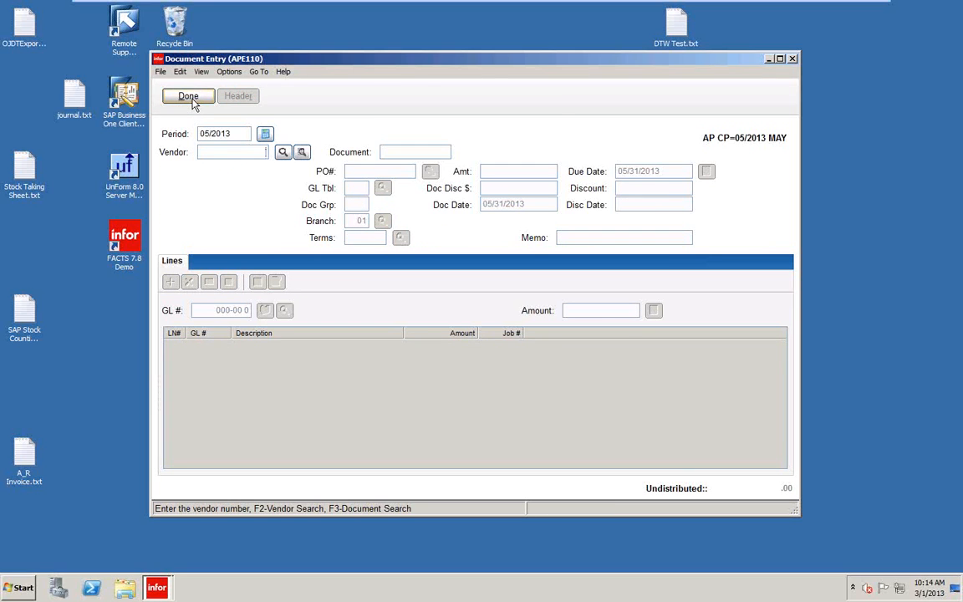
Step: Leave Document Entry and open the Document Entry & Adj Register with the period set to C - Current
left_click(189, 97)
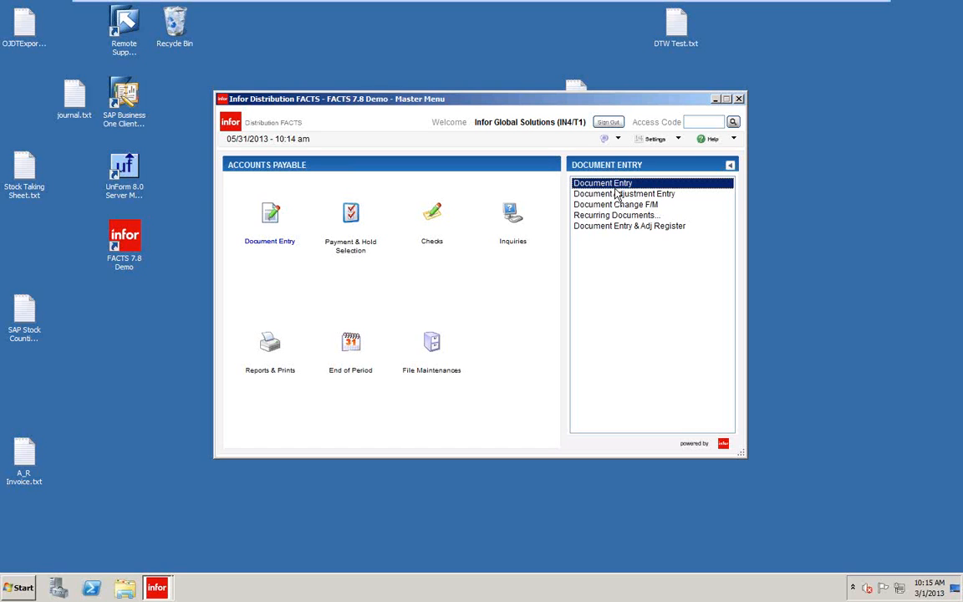
left_click(585, 227)
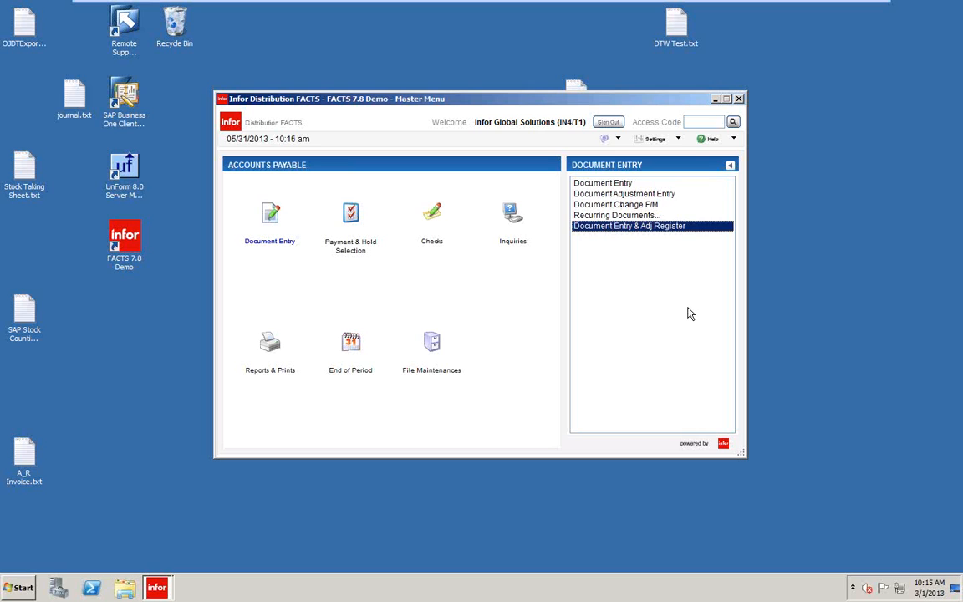
key("Return")
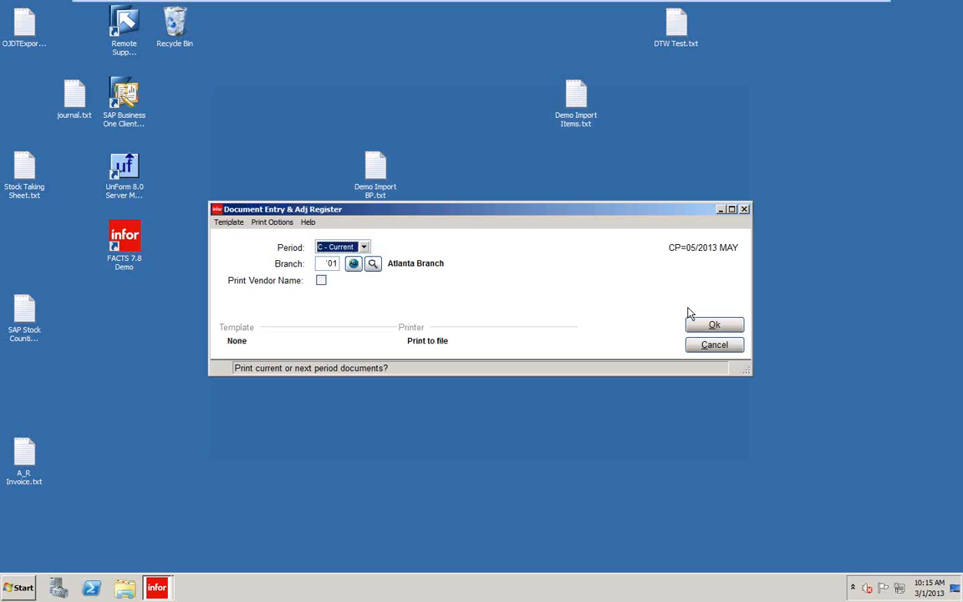
left_click(363, 247)
left_click(351, 255)
Step: Review the available printers without choosing one and set the register's print destination to A - Archive
left_click(275, 224)
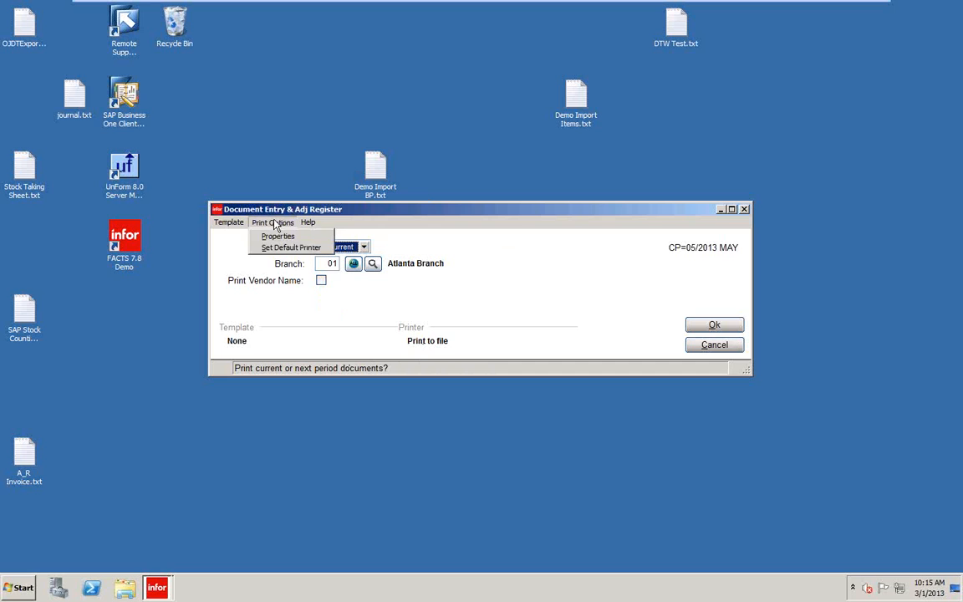
left_click(277, 236)
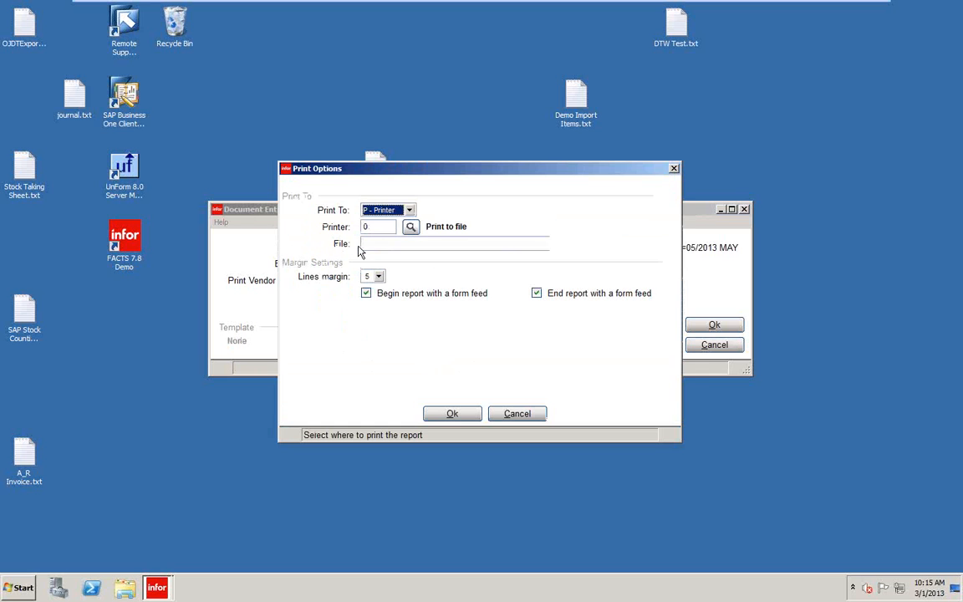
left_click(409, 227)
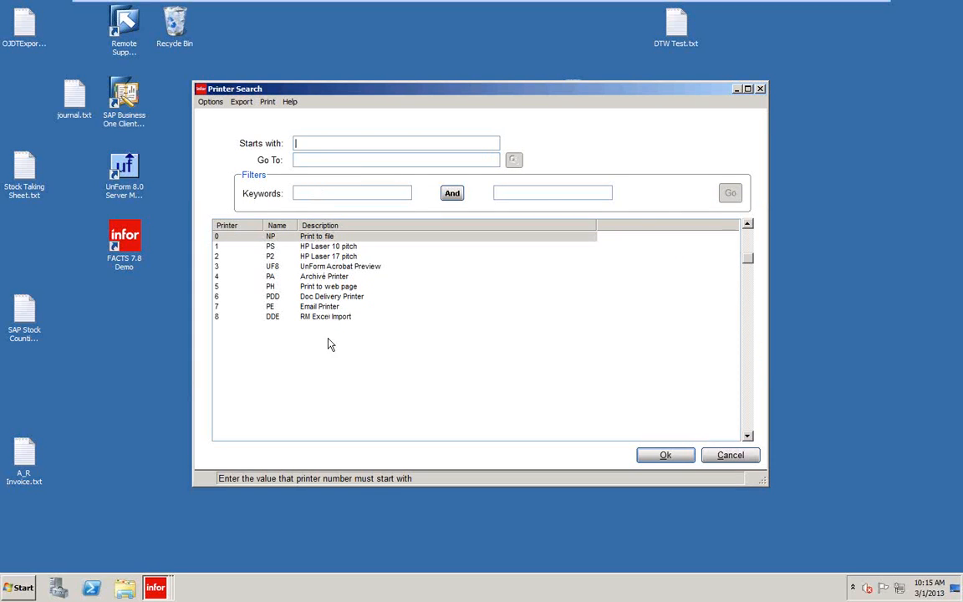
left_click(737, 456)
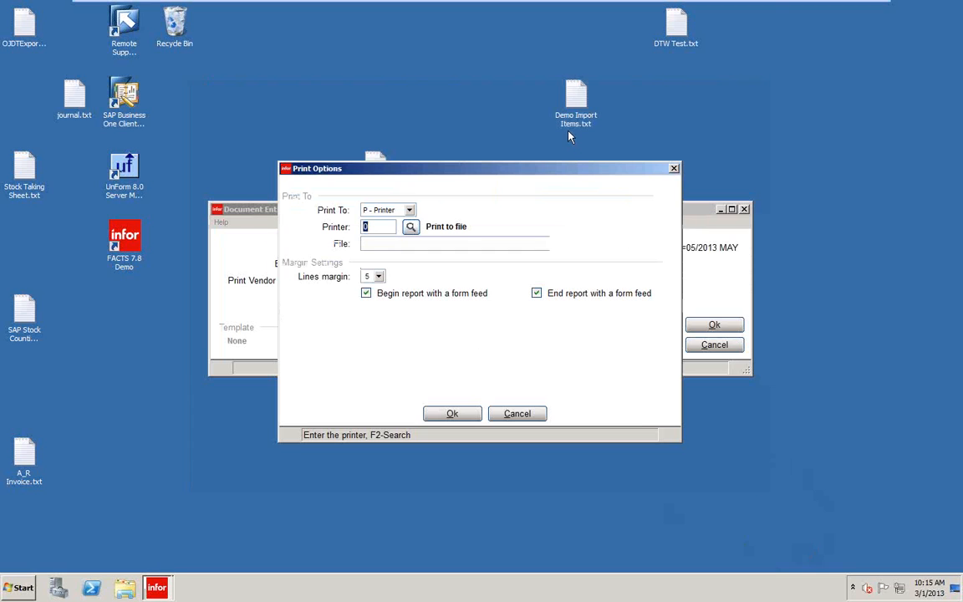
left_click(409, 209)
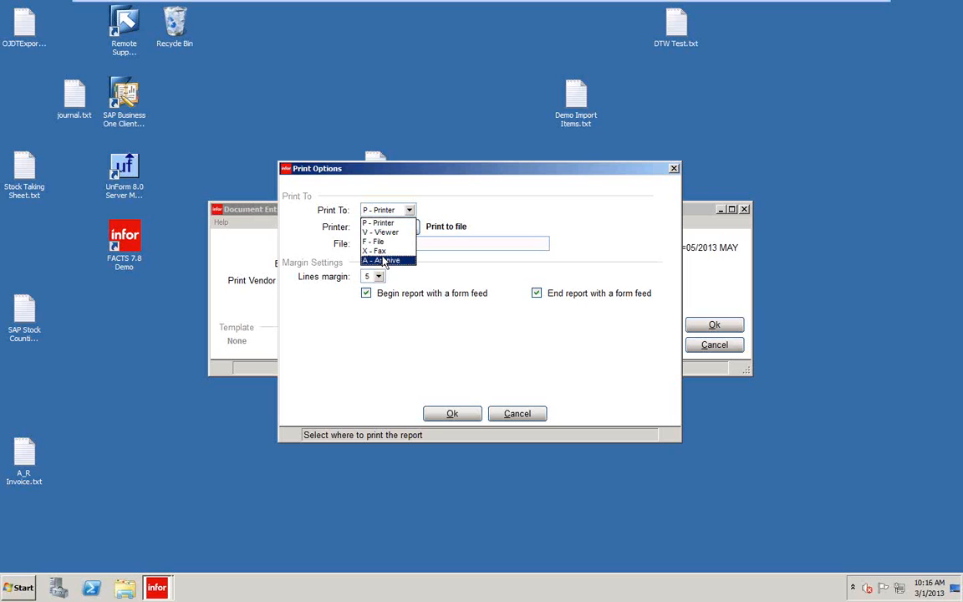
left_click(383, 260)
left_click(383, 260)
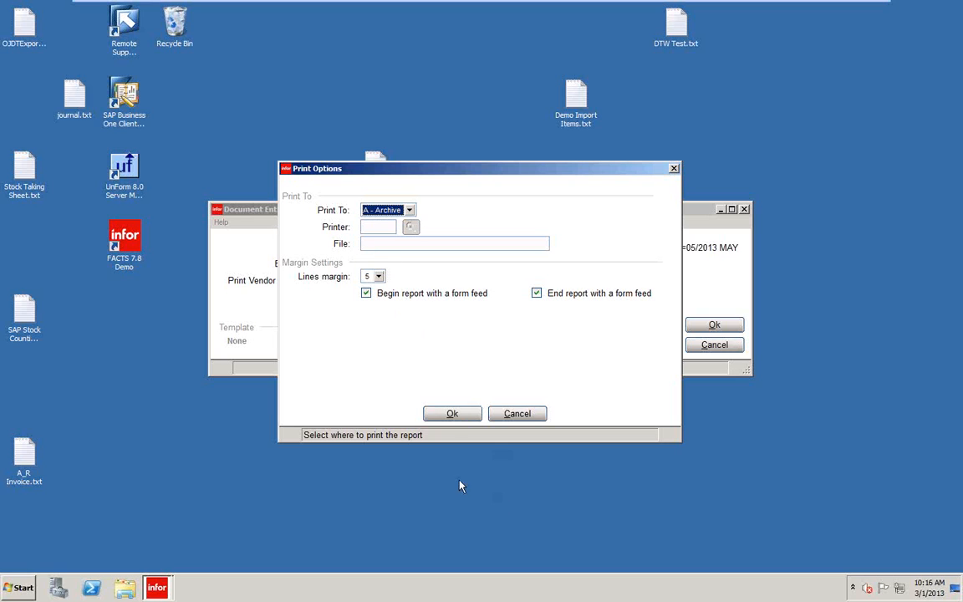
left_click(452, 417)
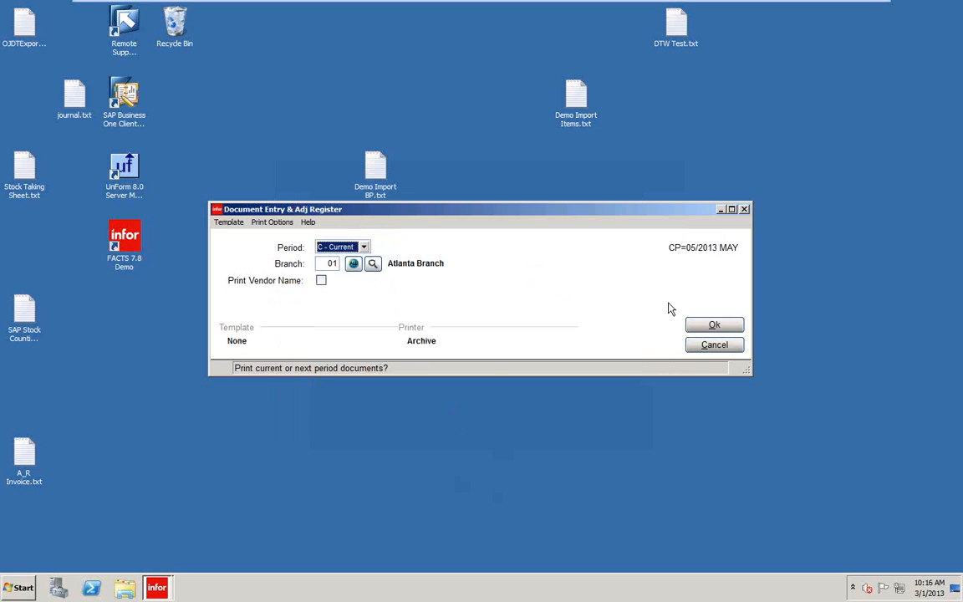
Step: Run the register for branch 01 and store it in library 1 - archive\lib1 with both memos blank
left_click(715, 325)
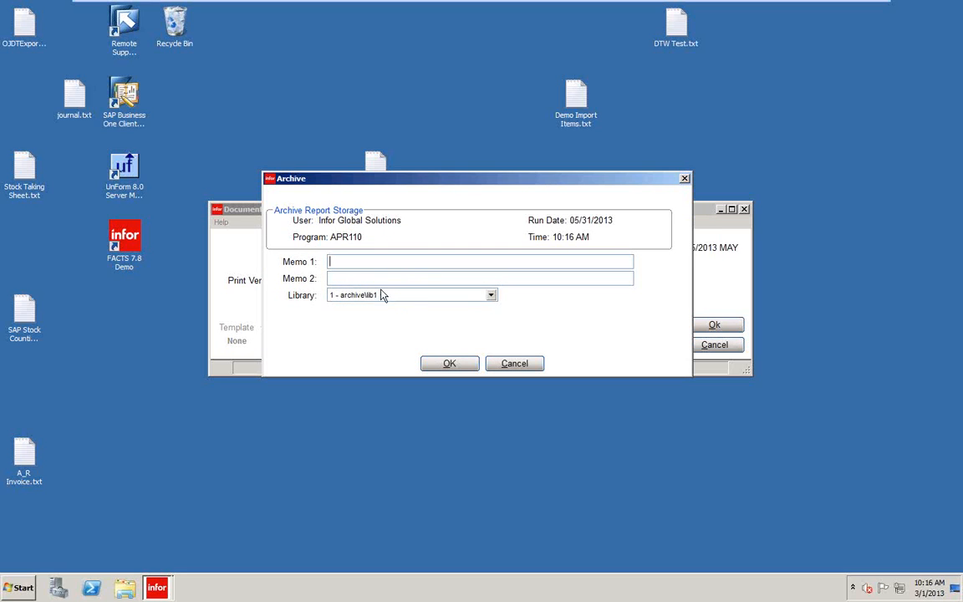
left_click(450, 368)
left_click(490, 296)
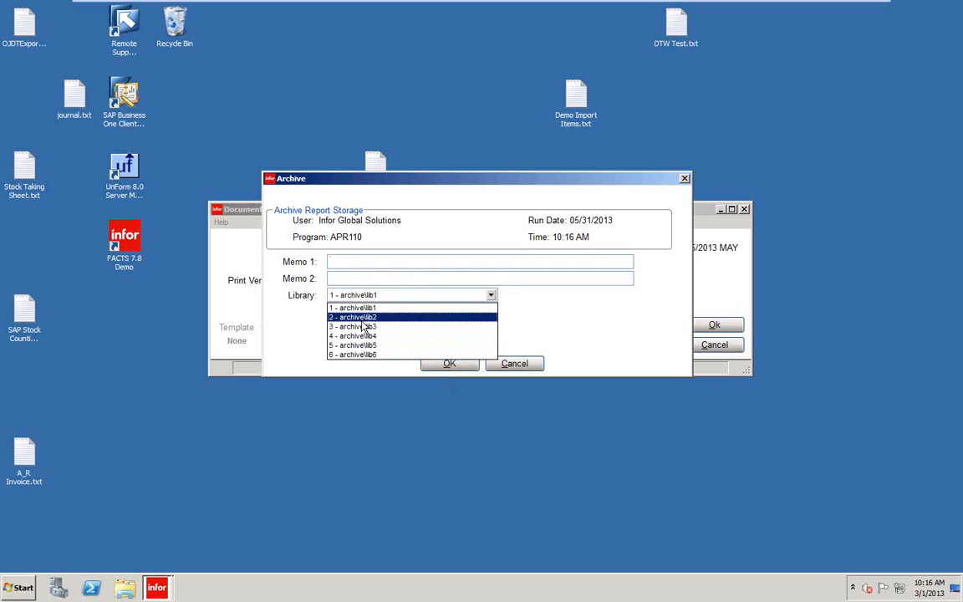
left_click(370, 308)
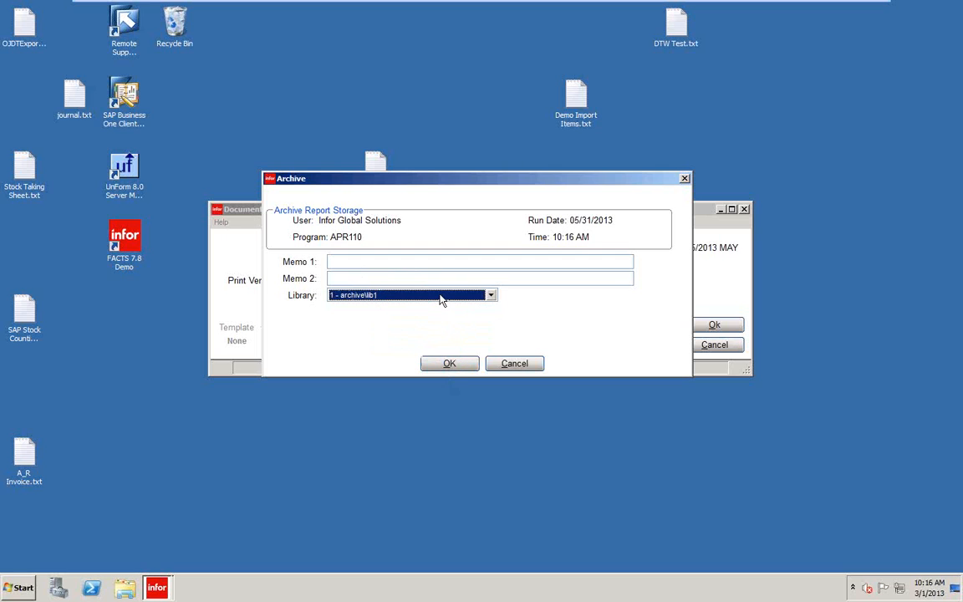
left_click(449, 366)
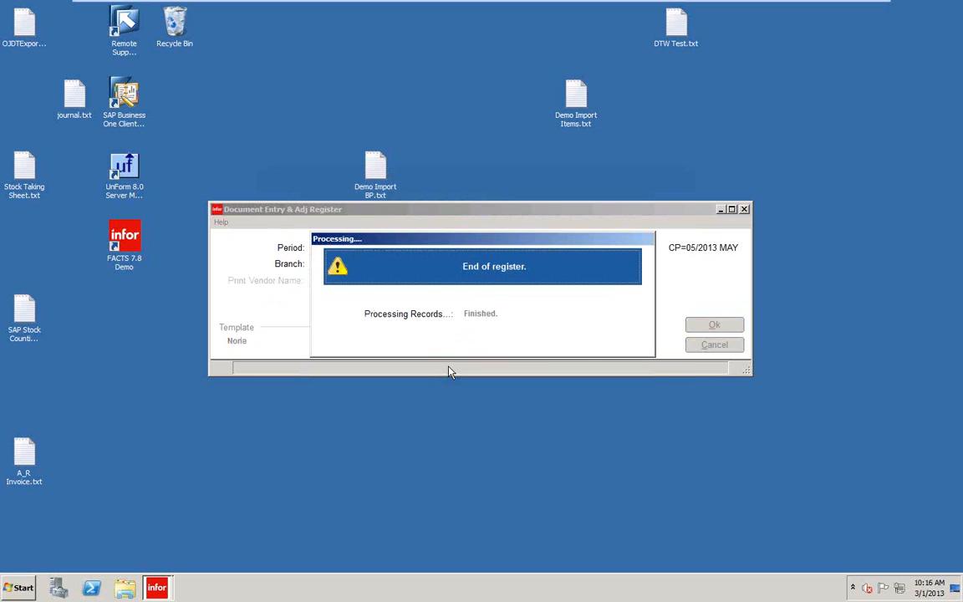
Step: Finish the register run, print the GL distribution with Yes - Print, and complete the archive
left_click(426, 273)
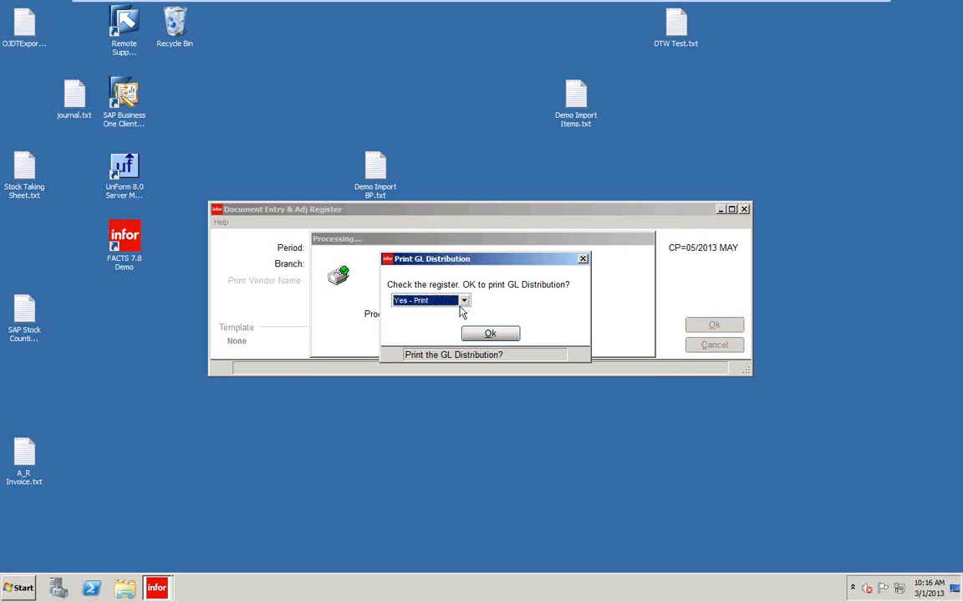
left_click(487, 333)
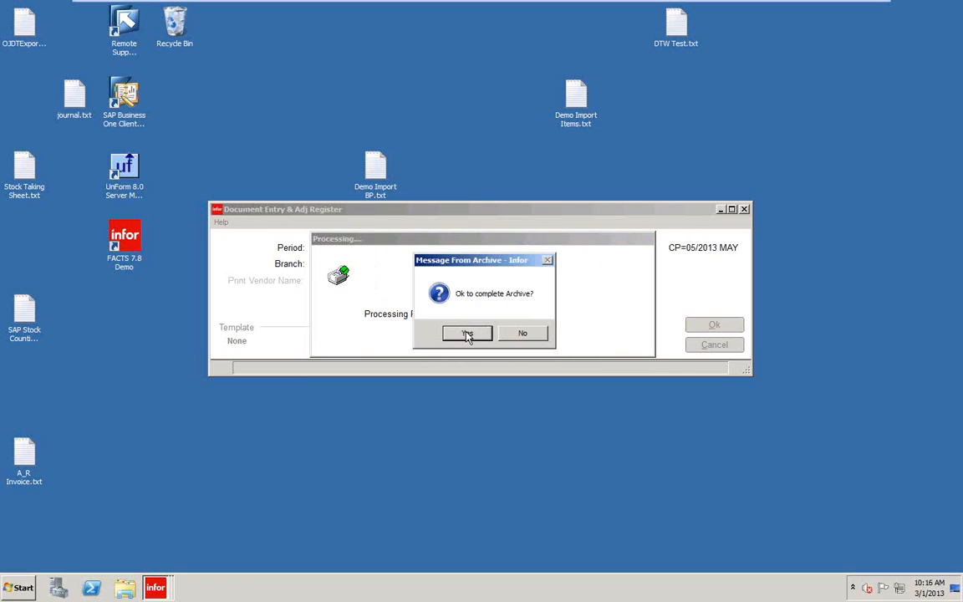
left_click(467, 333)
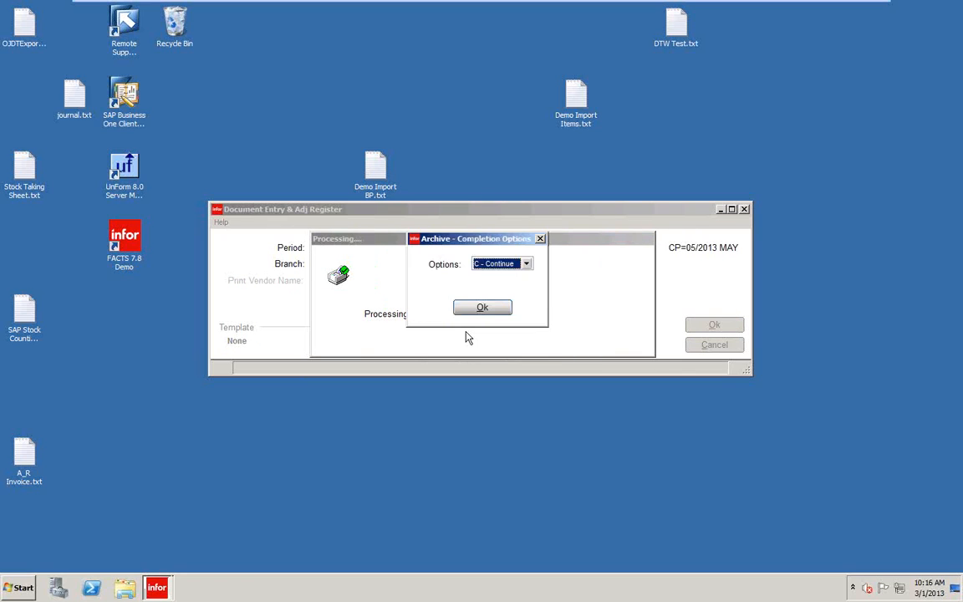
Step: Open the archived report with the V - View option and examine the register's document entries, document total and AP balances
left_click(527, 264)
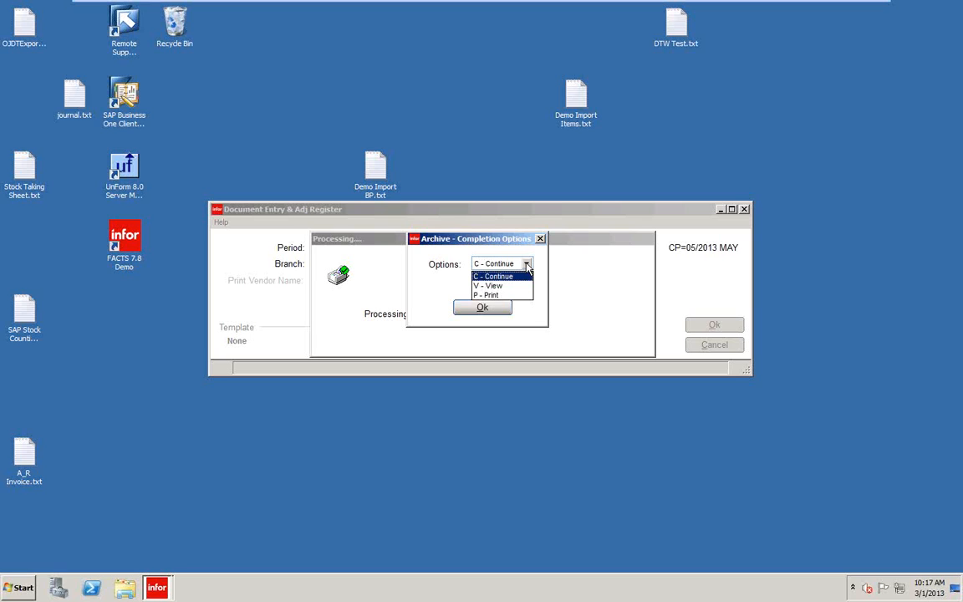
left_click(490, 287)
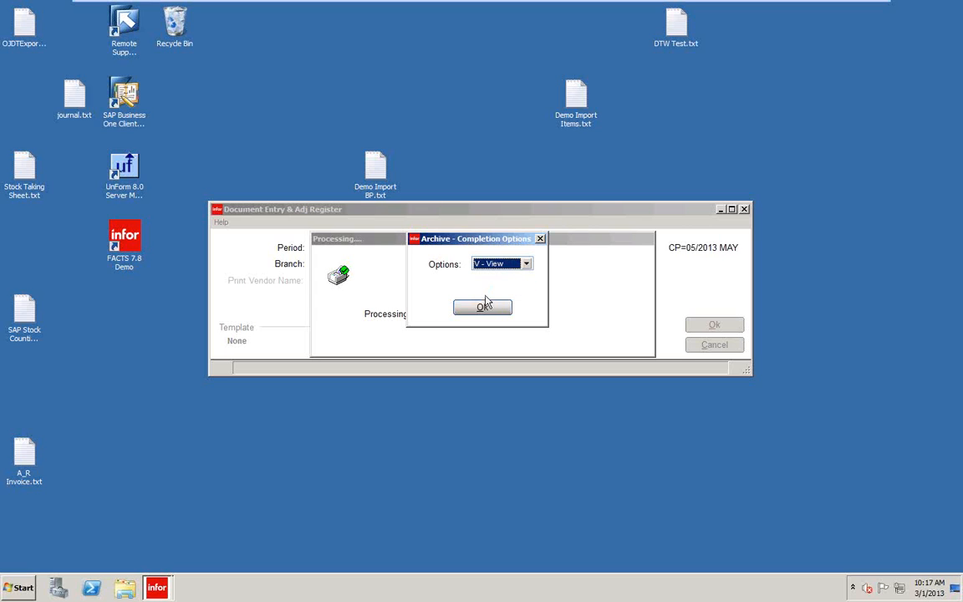
left_click(483, 309)
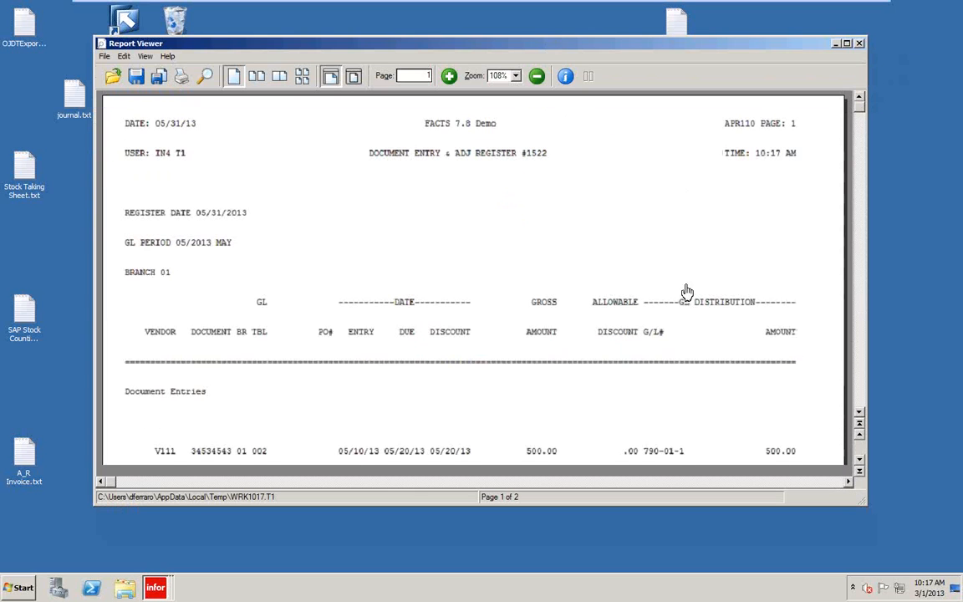
scroll(673, 307, "down", 10)
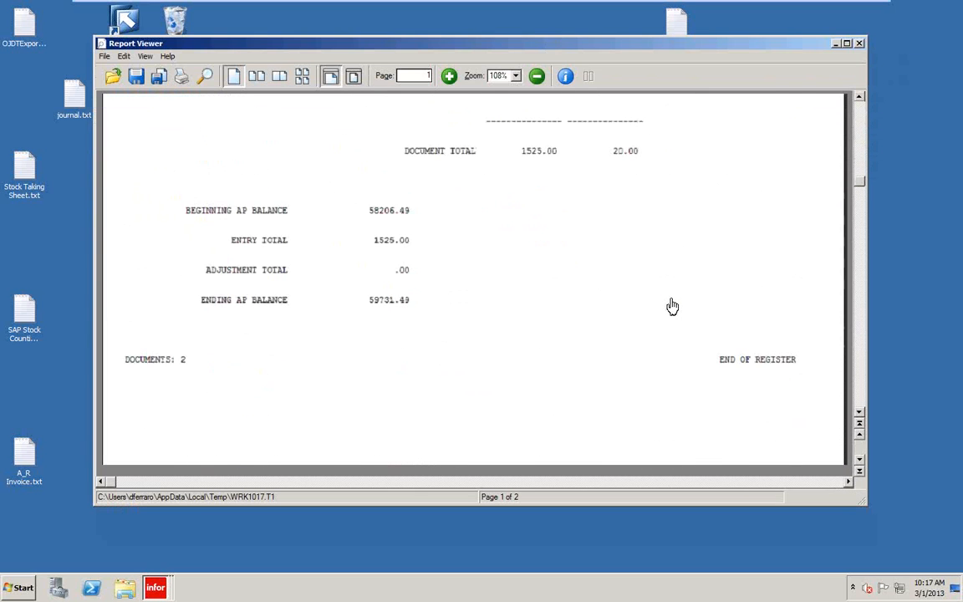
scroll(673, 307, "up", 10)
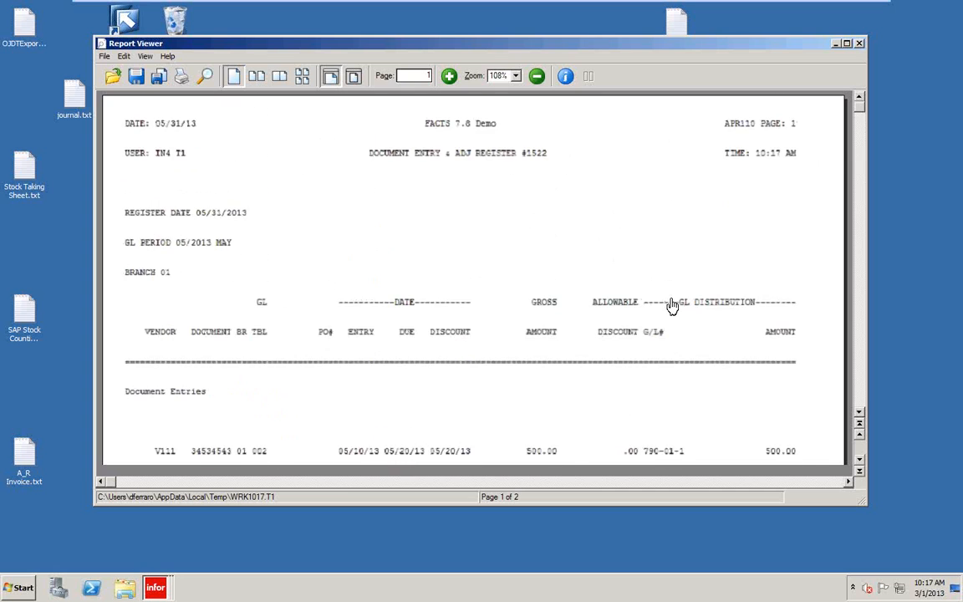
scroll(673, 307, "down", 3)
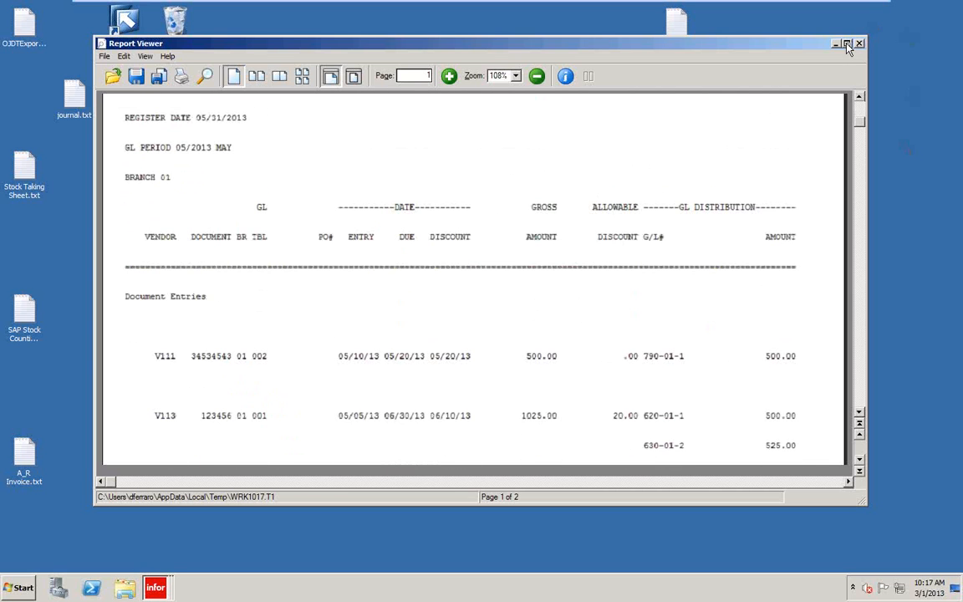
double_click(765, 42)
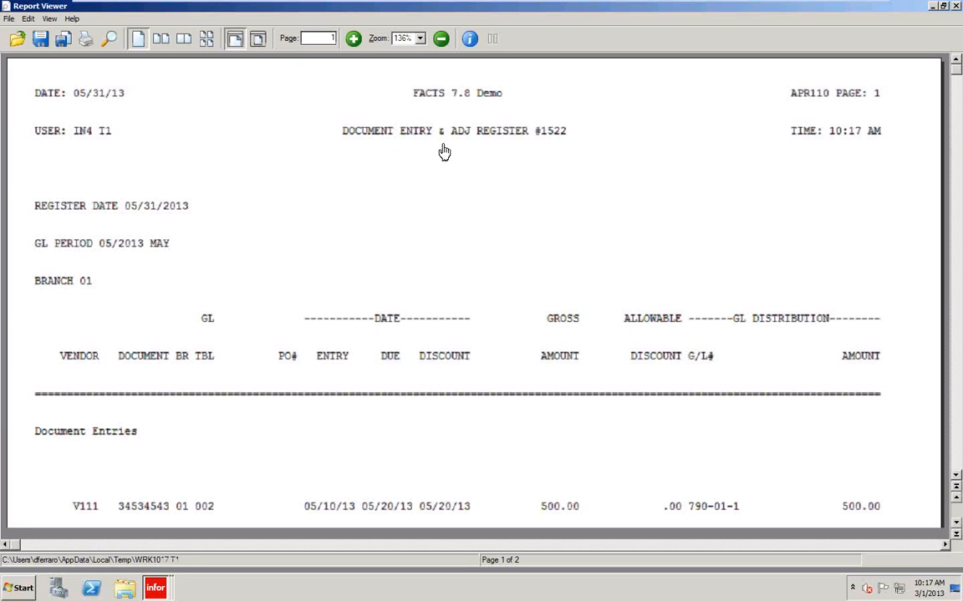
scroll(462, 151, "down", 5)
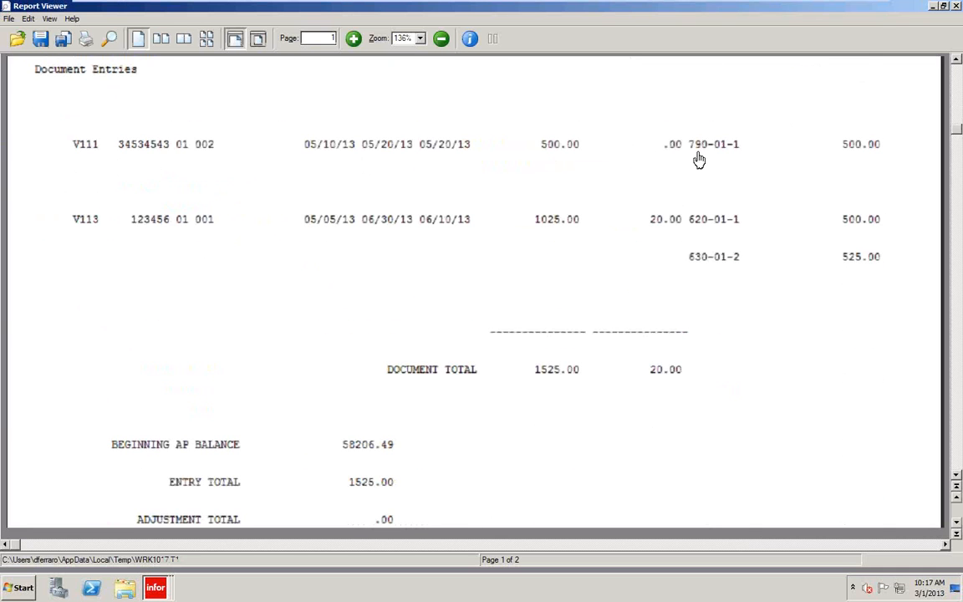
scroll(714, 226, "down", 10)
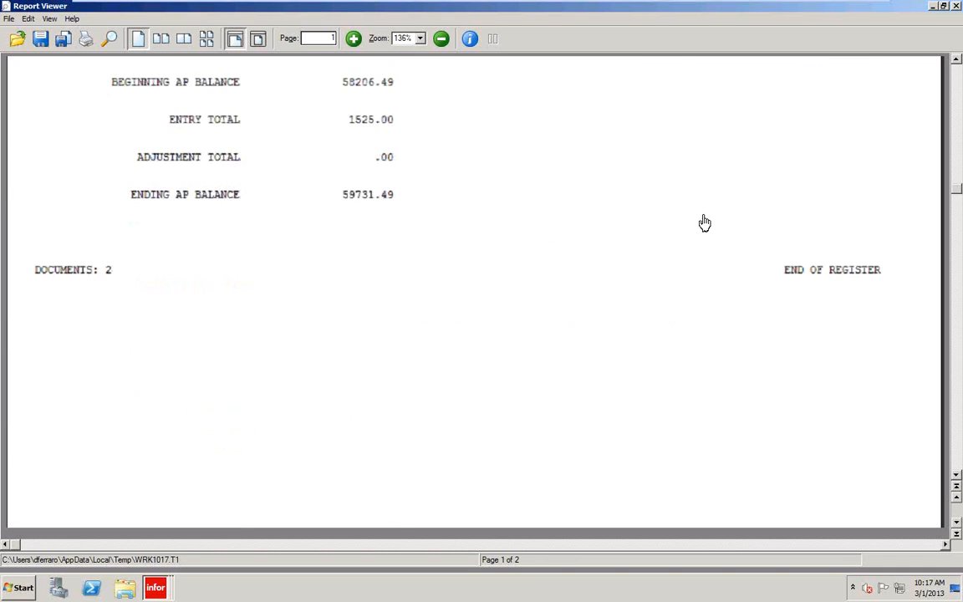
scroll(698, 223, "up", 3)
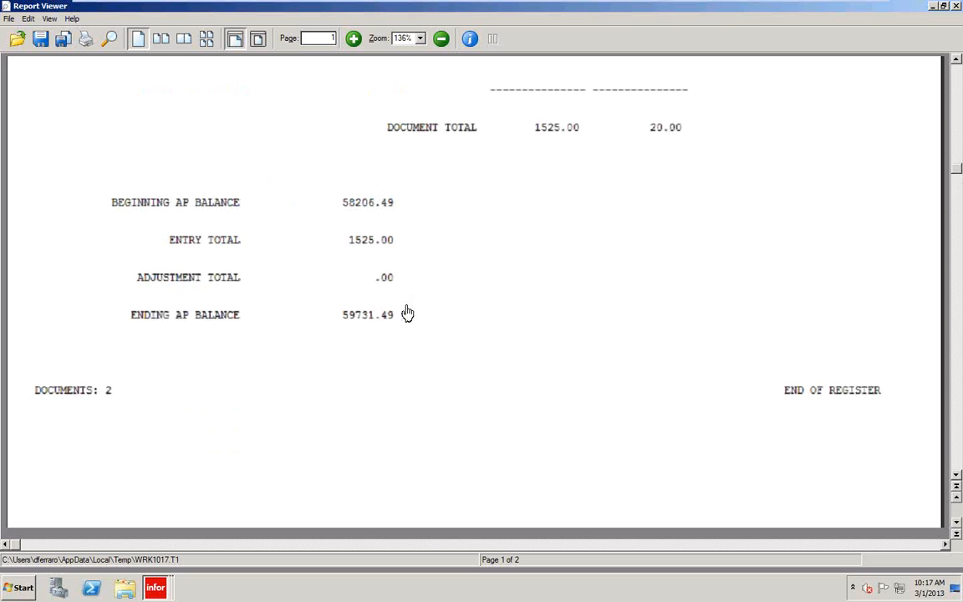
scroll(423, 213, "down", 3)
Step: Examine the AP Entry Register GL Distribution page with its debits and credits per account, and close the report
scroll(423, 213, "down", 5)
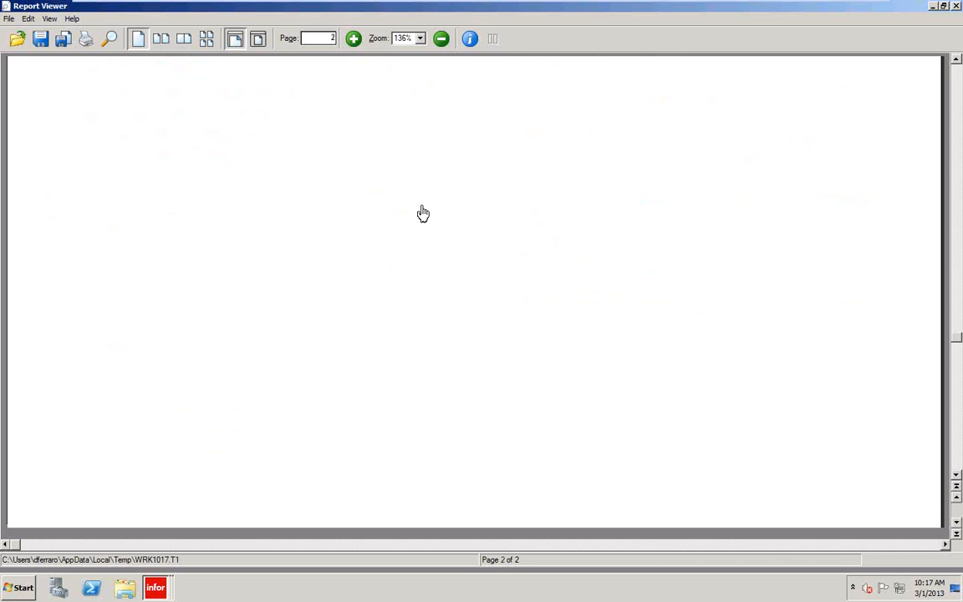
scroll(423, 213, "up", 5)
scroll(423, 213, "down", 7)
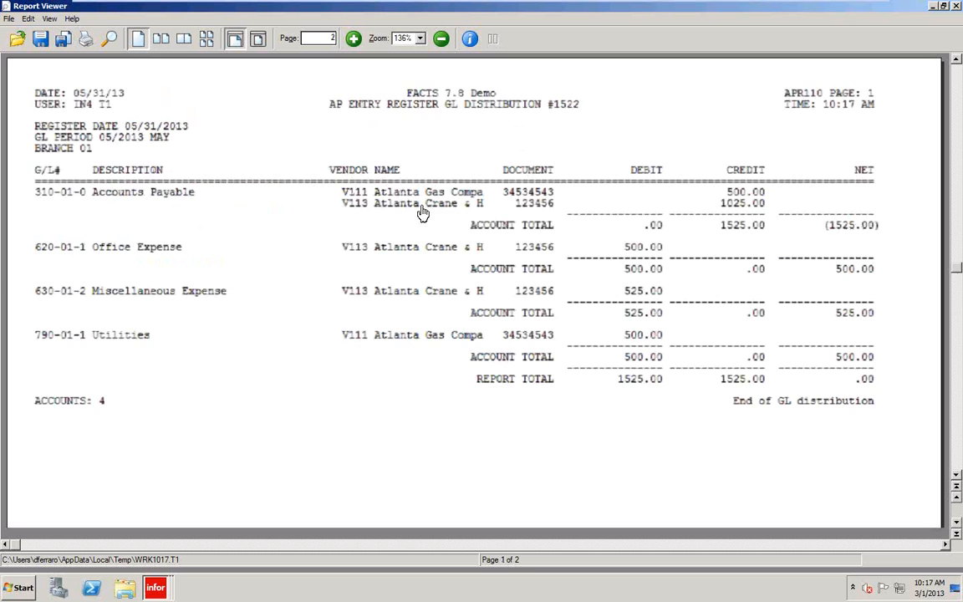
scroll(423, 214, "up", 3)
scroll(621, 387, "down", 10)
scroll(623, 387, "down", 3)
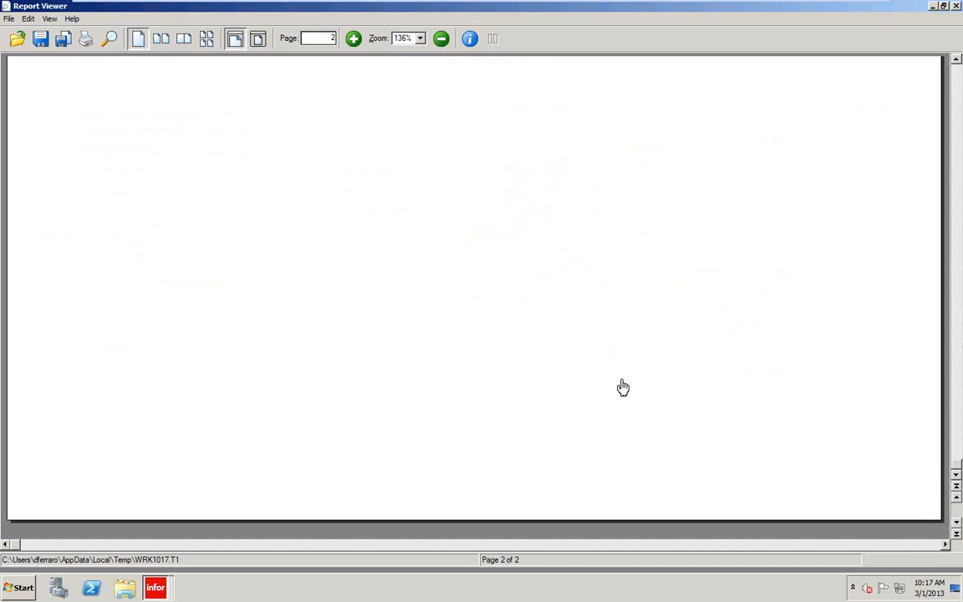
left_click(957, 6)
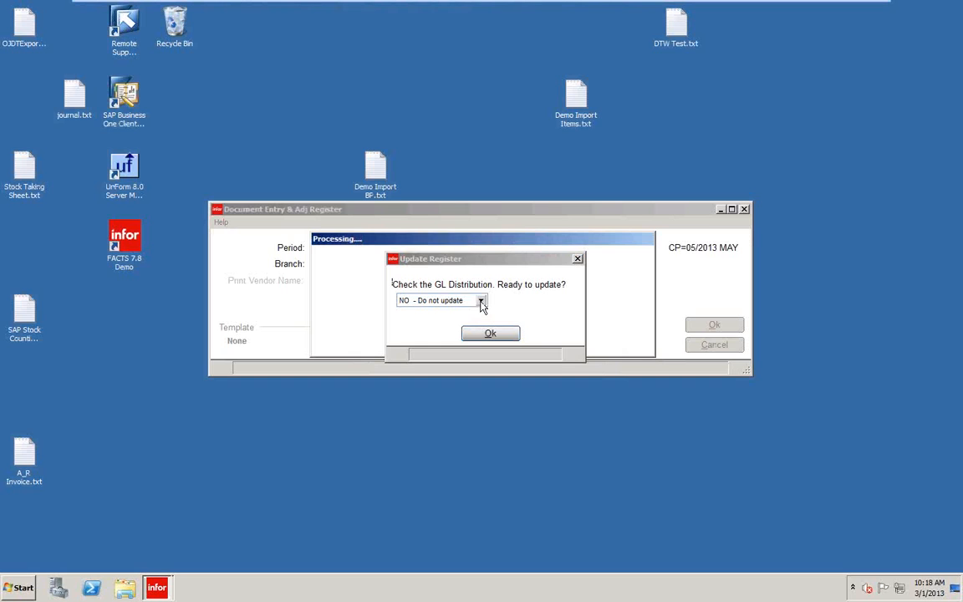
Step: Update the Document Entry & Adj Register with YES - Update and finish the register run
left_click(480, 302)
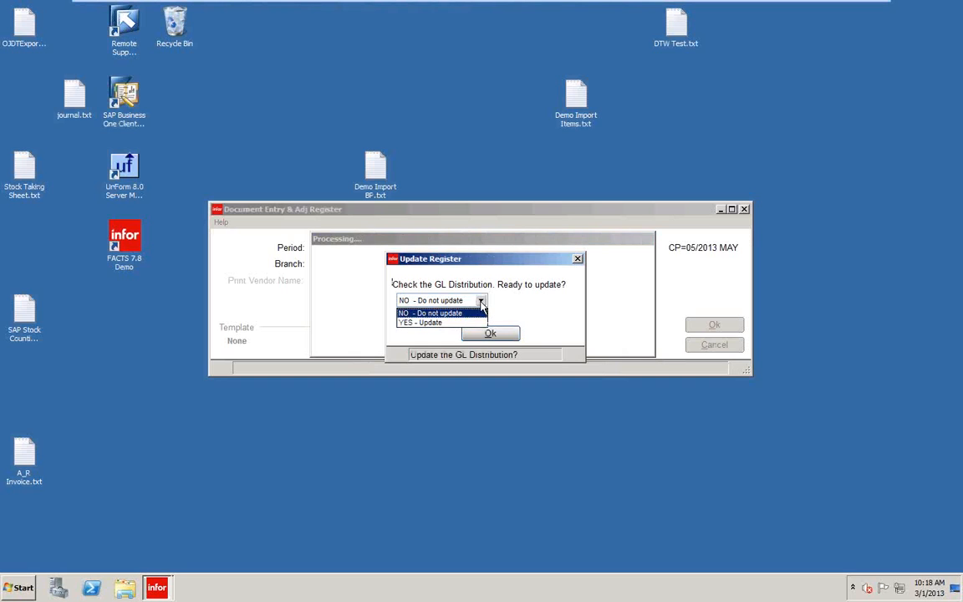
left_click(422, 323)
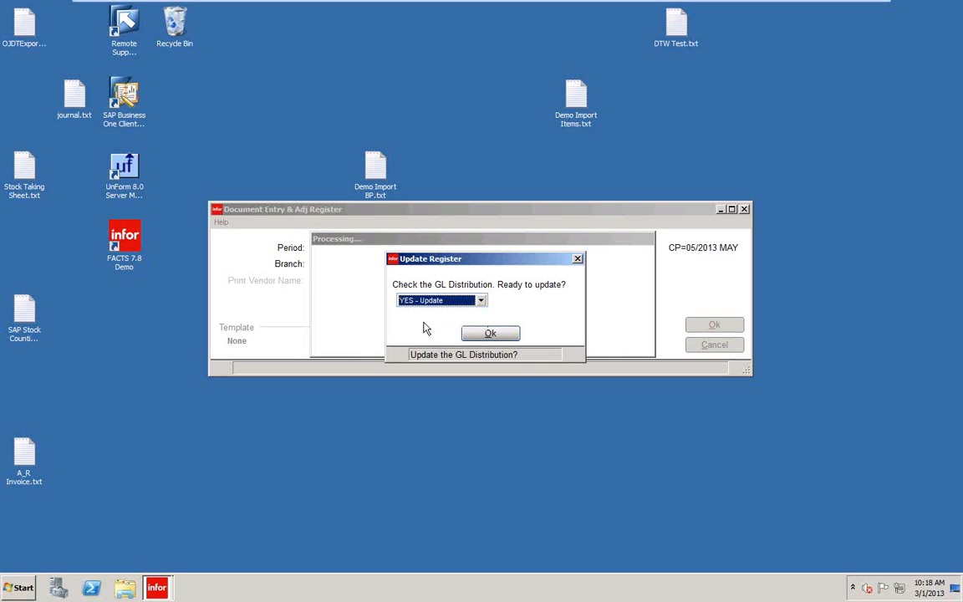
left_click(490, 335)
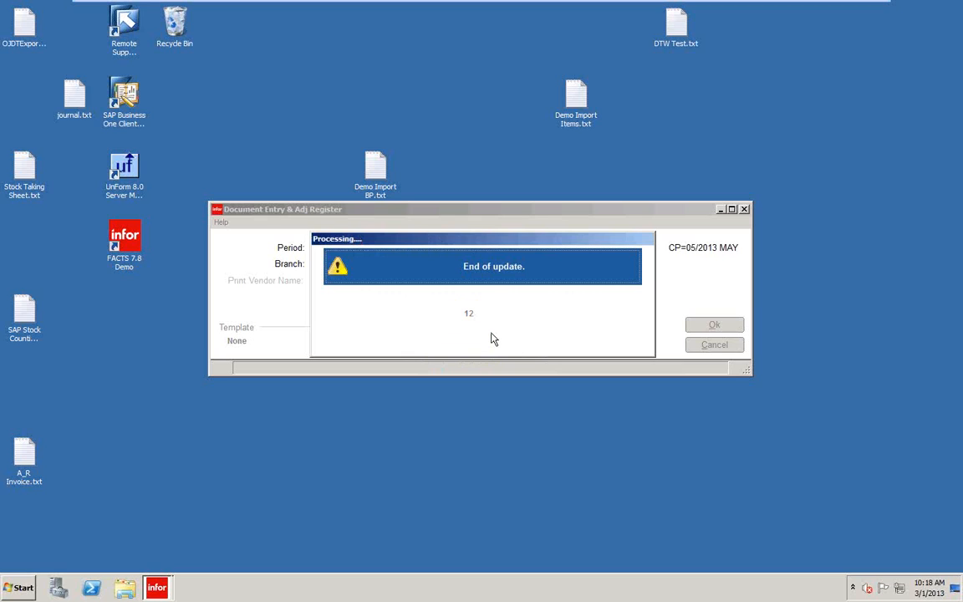
left_click(497, 274)
left_click(497, 276)
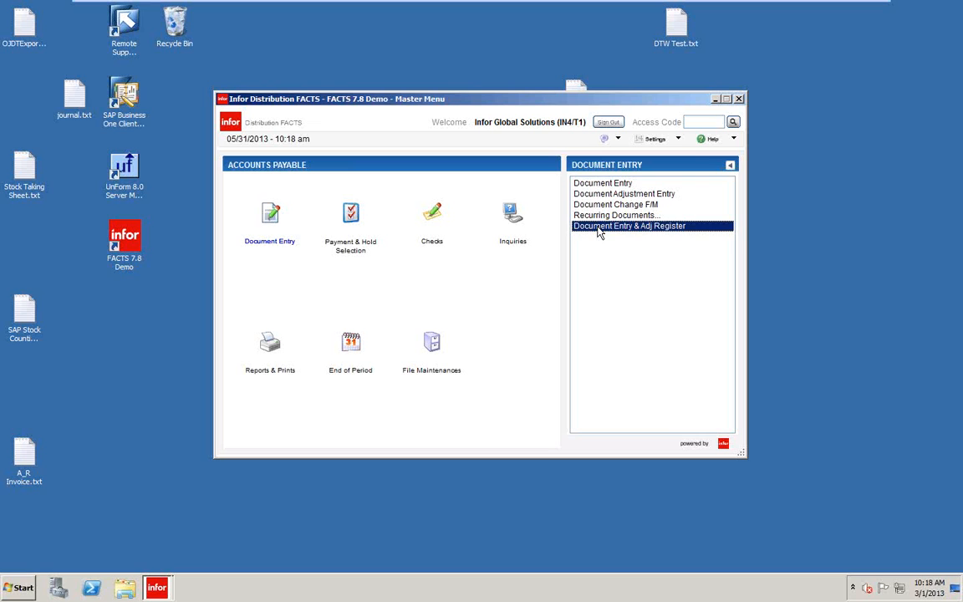
Step: Reopen Document Entry, check the AP Document Search for remaining unposted documents, and return to the Accounts Payable menu
left_click(611, 184)
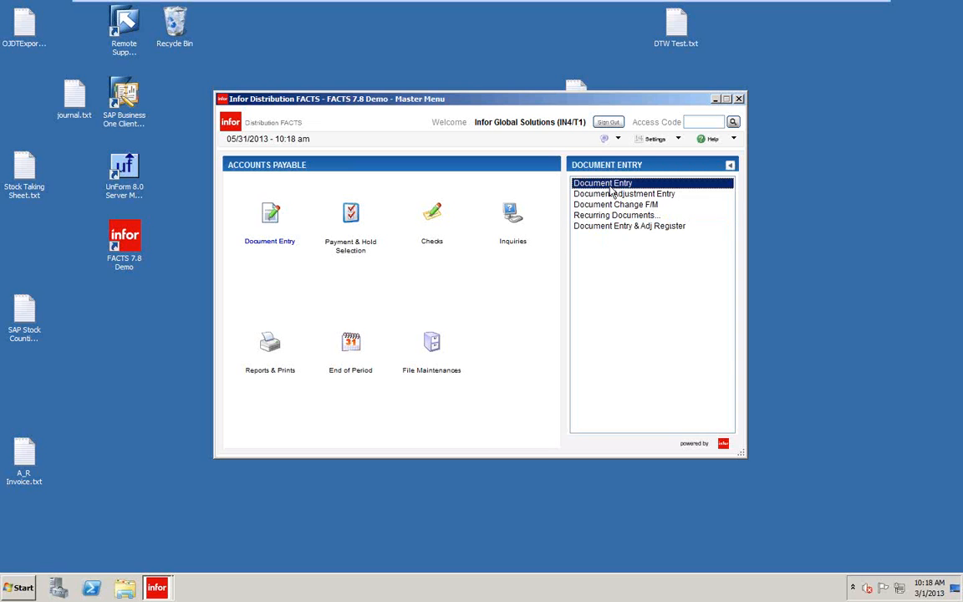
double_click(611, 185)
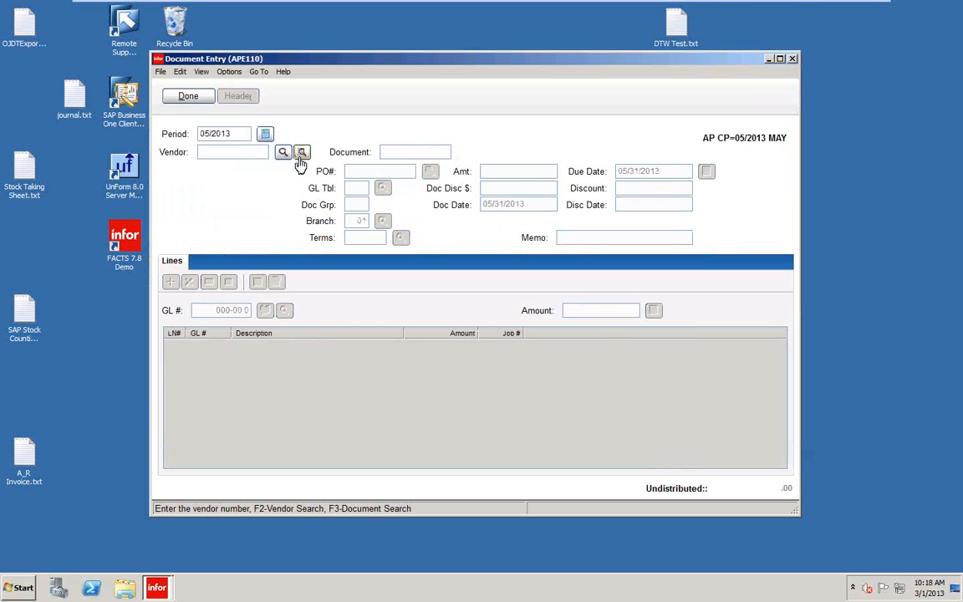
left_click(301, 153)
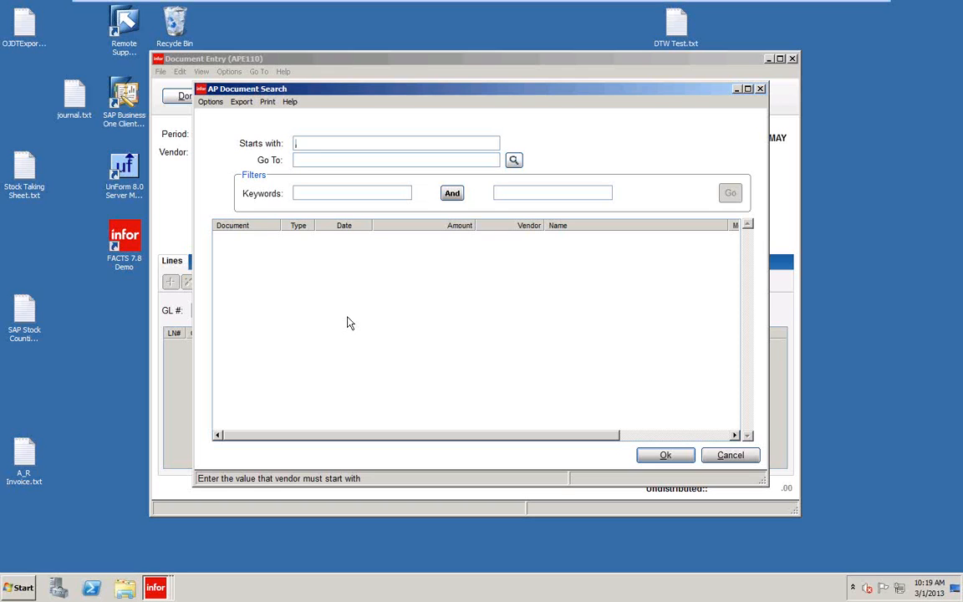
left_click(729, 456)
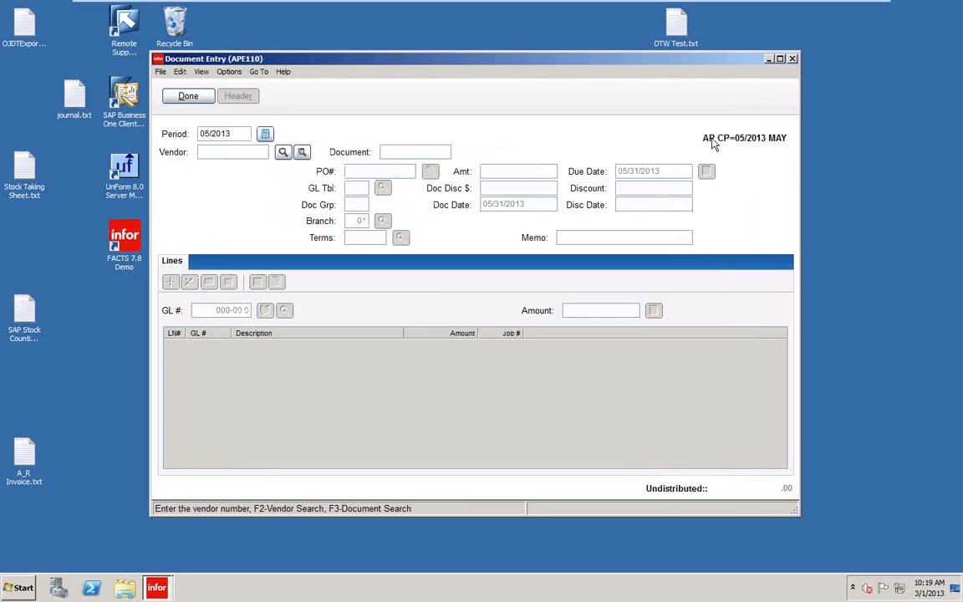
left_click(188, 96)
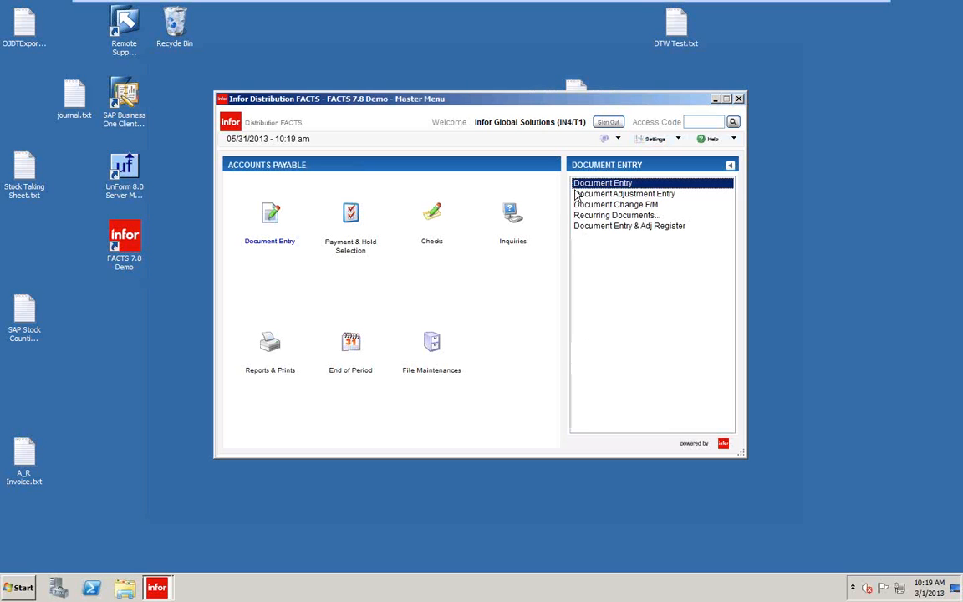
Step: Open Document Adjustment Entry and select vendor V113, Atlanta Crane & Hoists
left_click(595, 194)
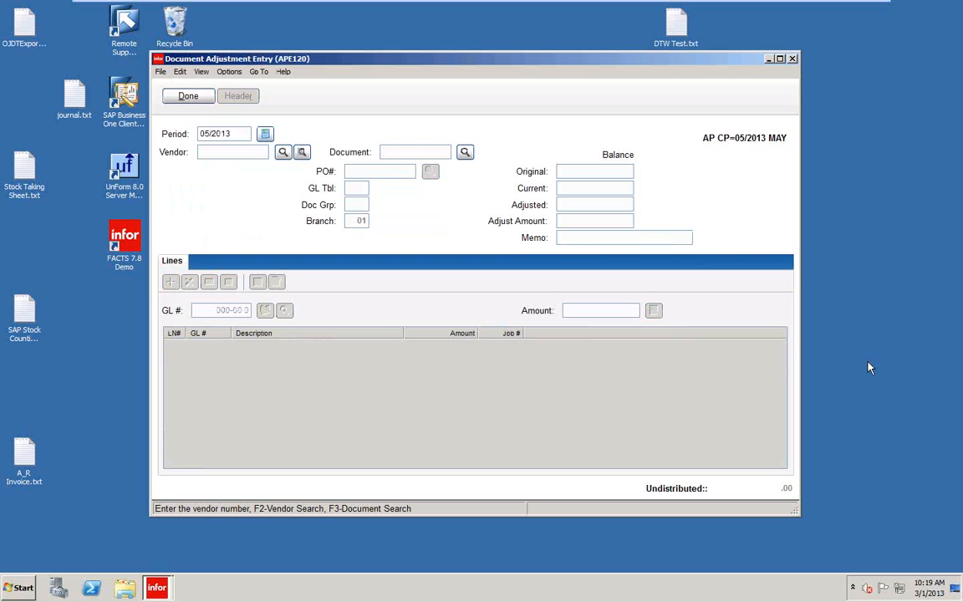
key("F2")
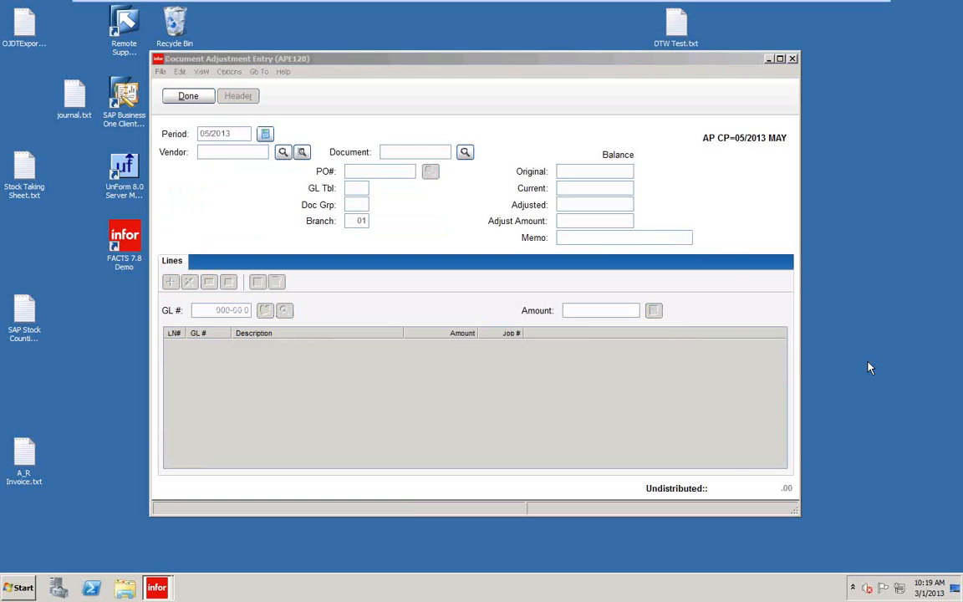
scroll(408, 426, "up", 1)
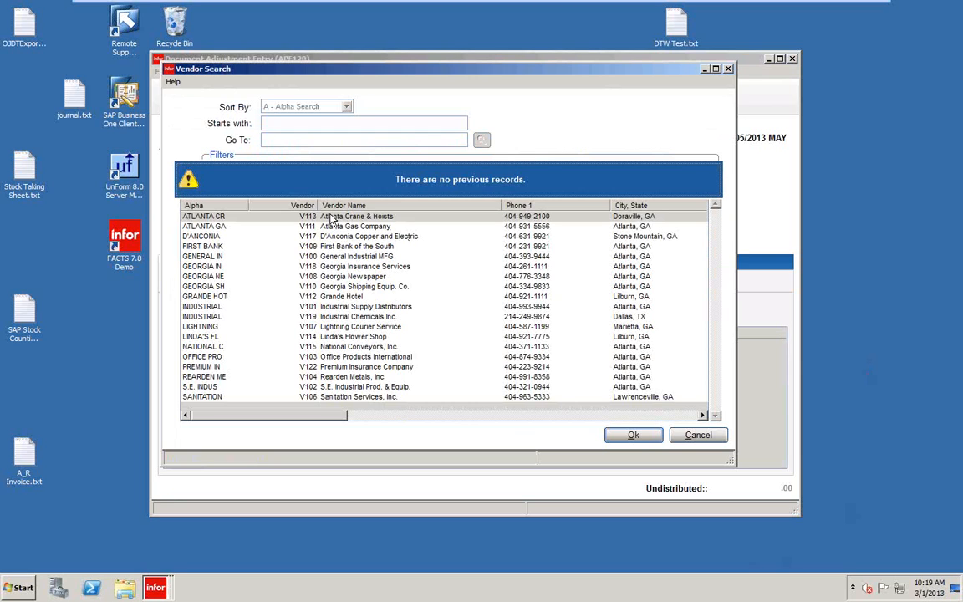
left_click(635, 438)
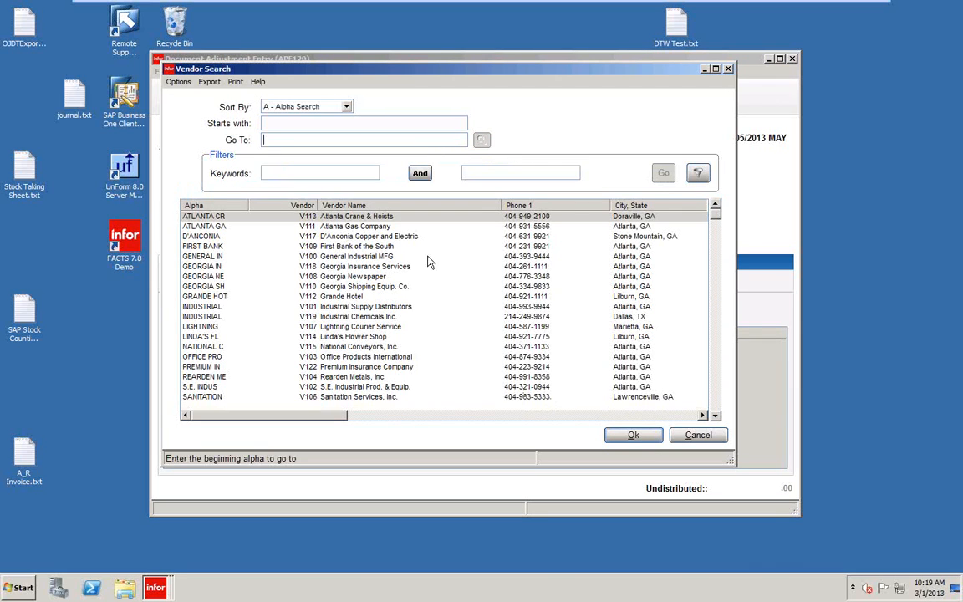
left_click(637, 436)
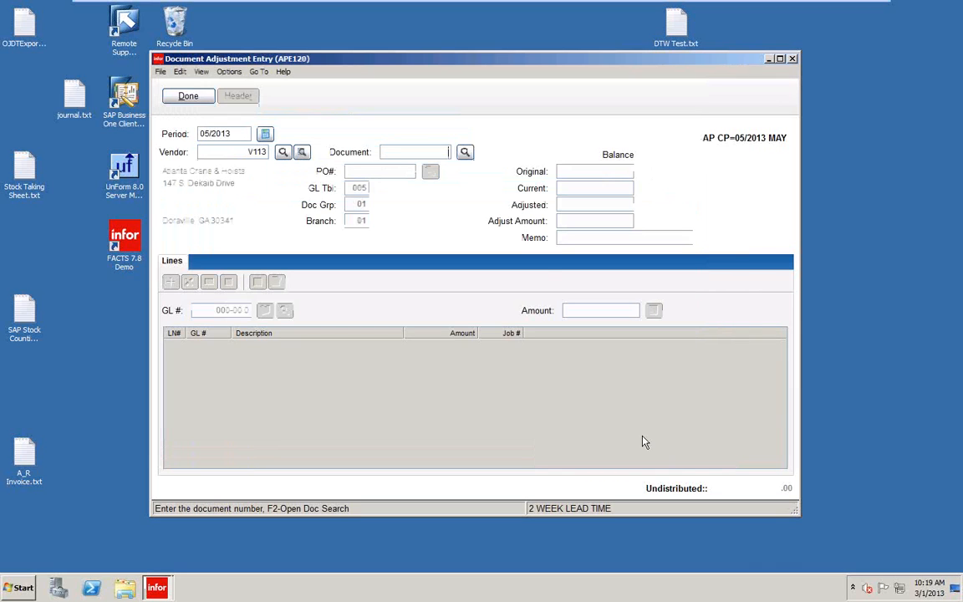
Step: Look up the open documents of vendor V113 and load document 123456 for adjustment
left_click(299, 157)
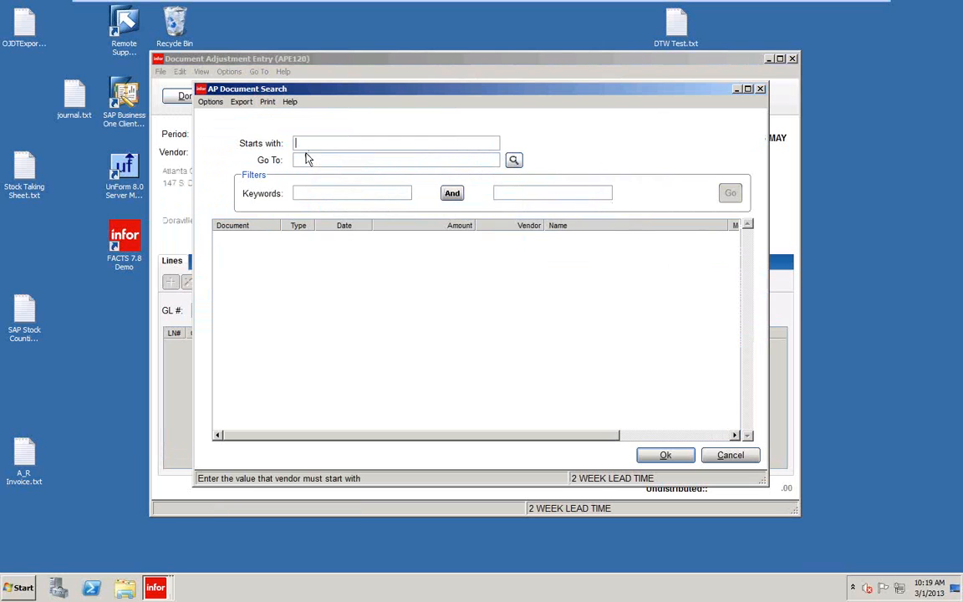
left_click(734, 456)
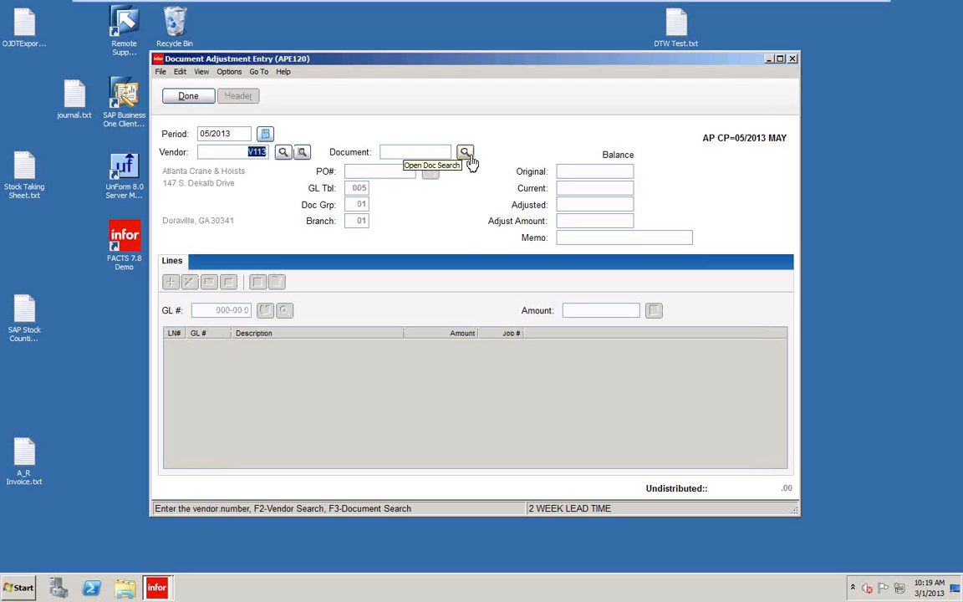
left_click(468, 158)
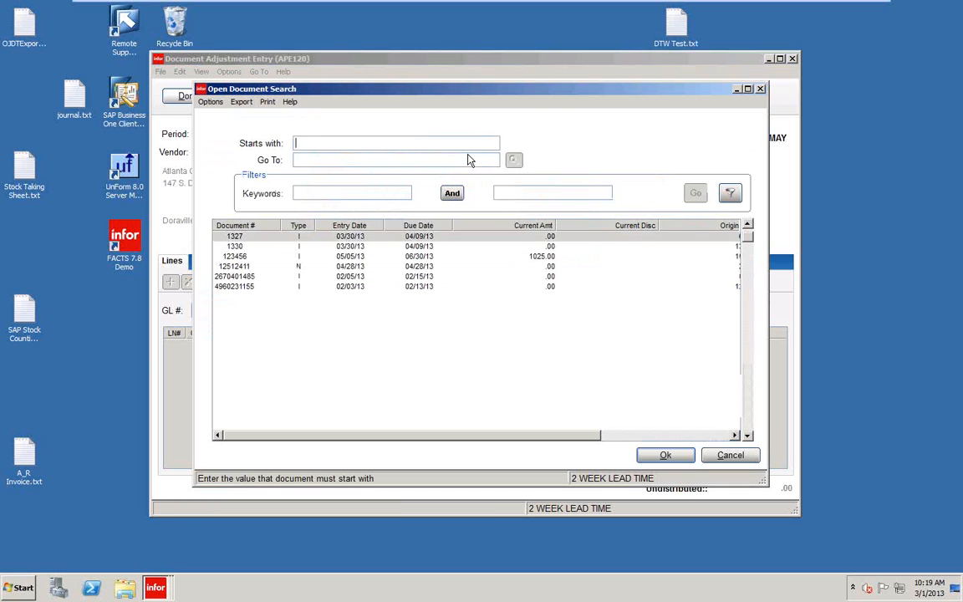
left_click(342, 257)
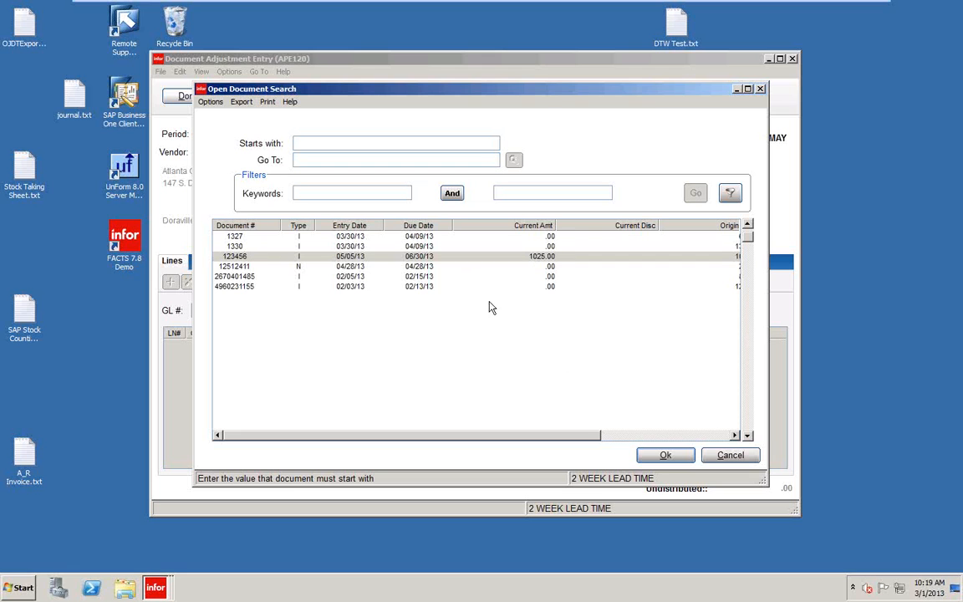
left_click(666, 456)
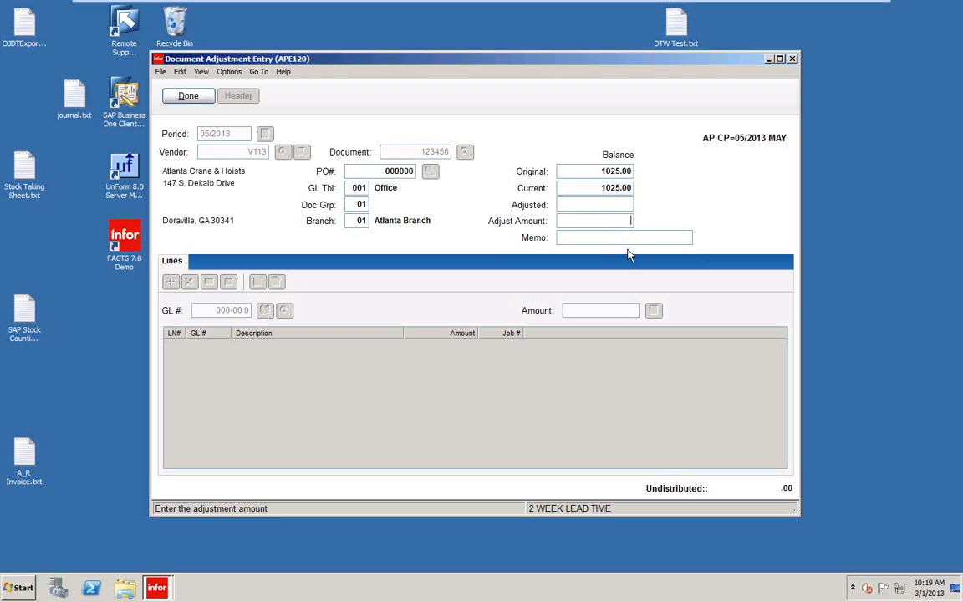
Step: Accept a zero adjustment amount and add a distribution line of -1025.00 to GL account 620-01-1, Office Expense
key("Return")
key("Return")
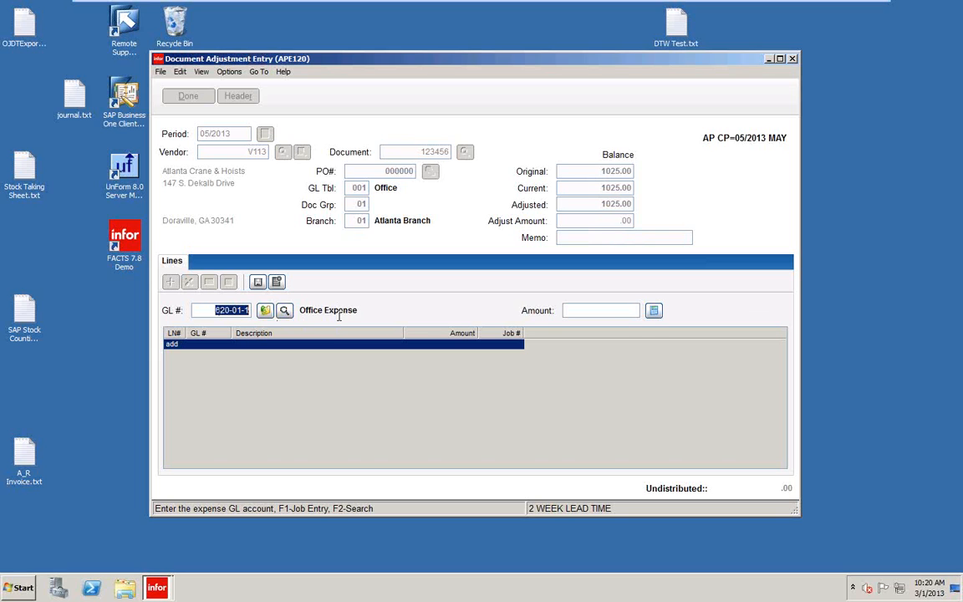
left_click(610, 312)
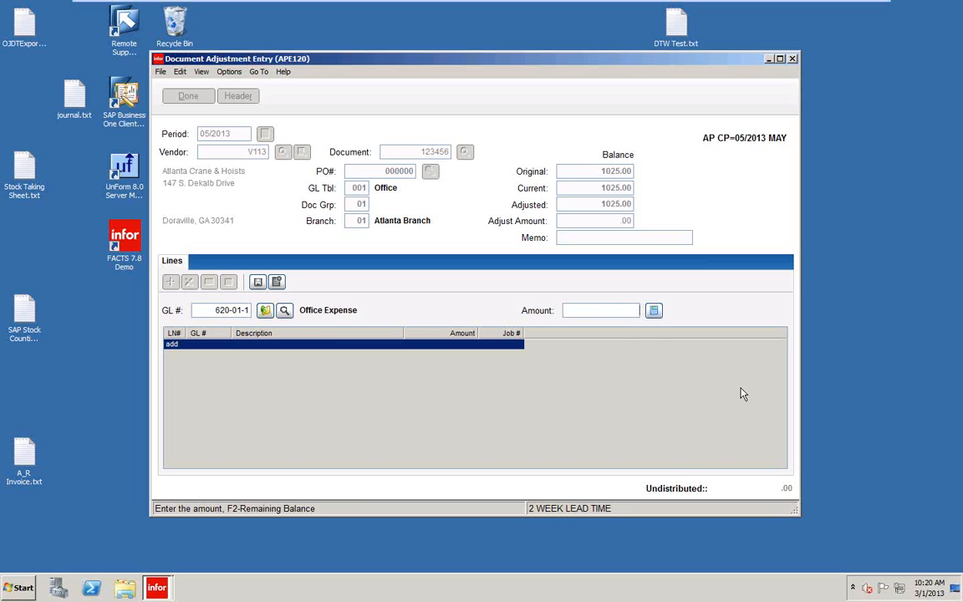
type("-1025")
key("Return")
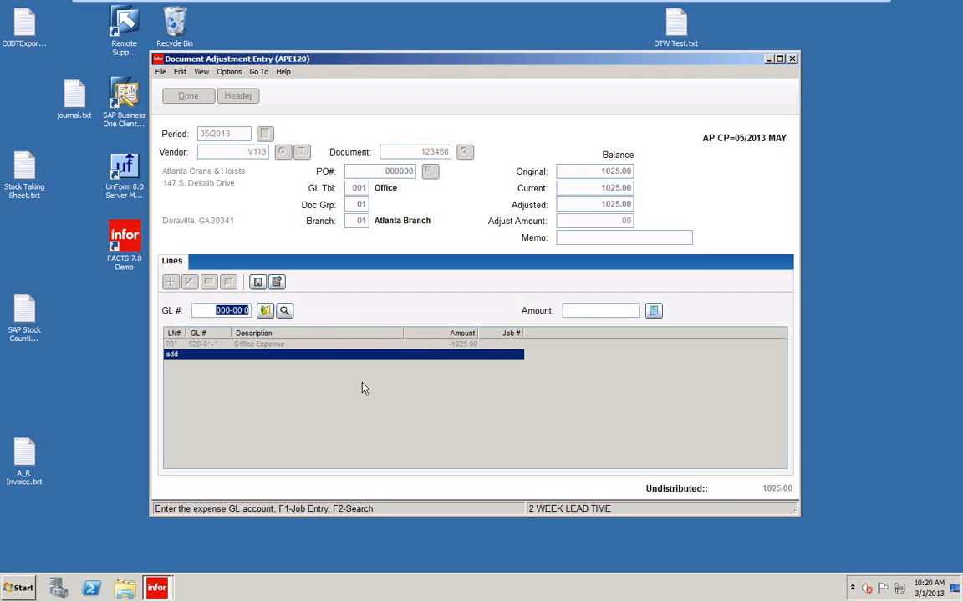
Step: Find GL account 630-01-1, Miscellaneous Expense, by GL number, distribute 1025.00 to it, and complete the document's adjustment
left_click(284, 311)
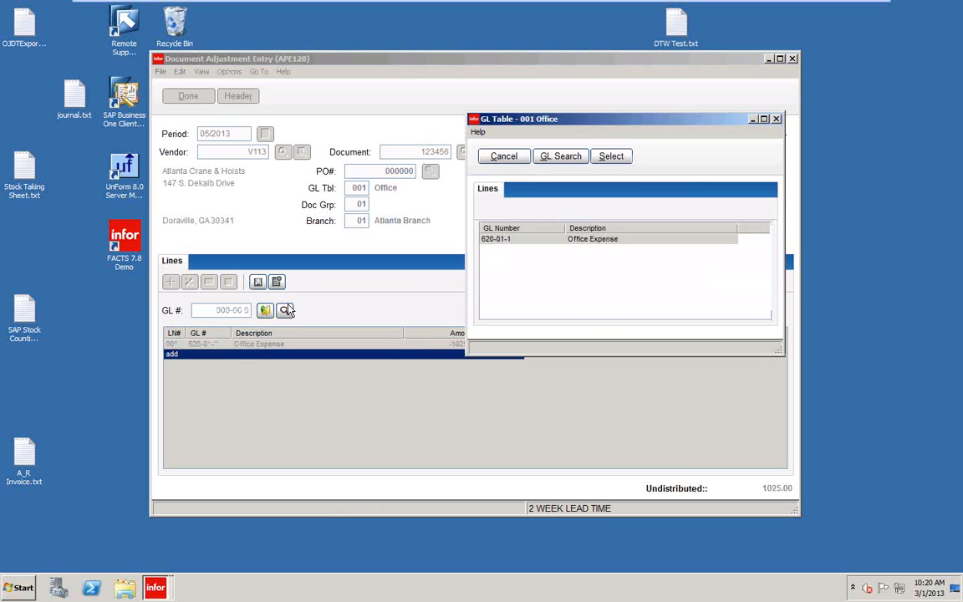
left_click(560, 157)
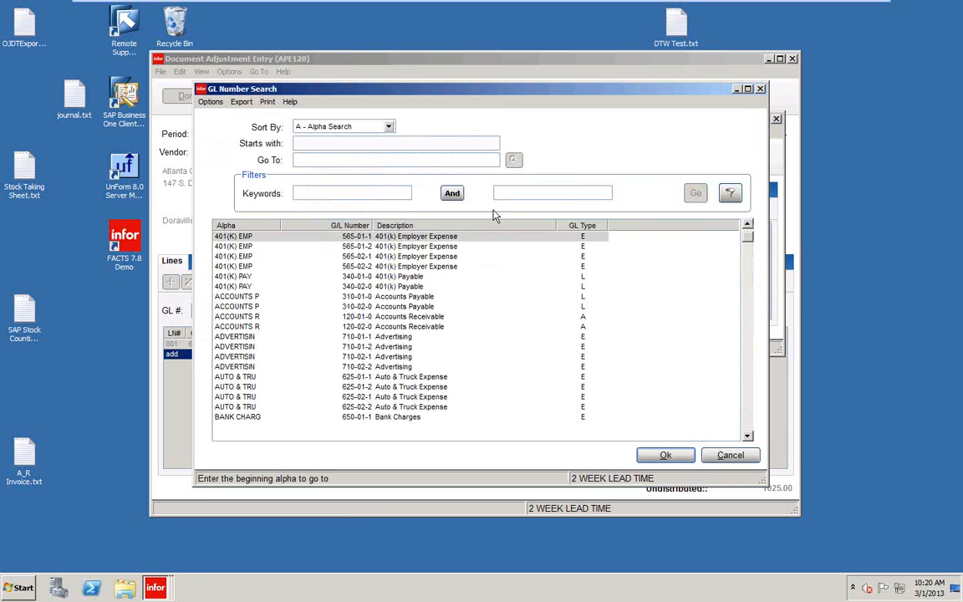
type("6")
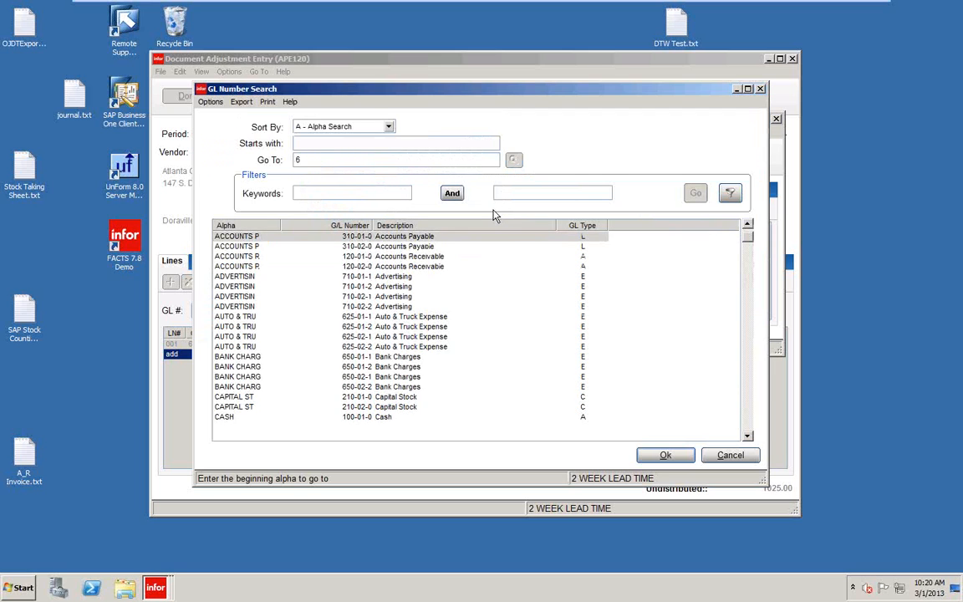
type("3")
left_click(349, 126)
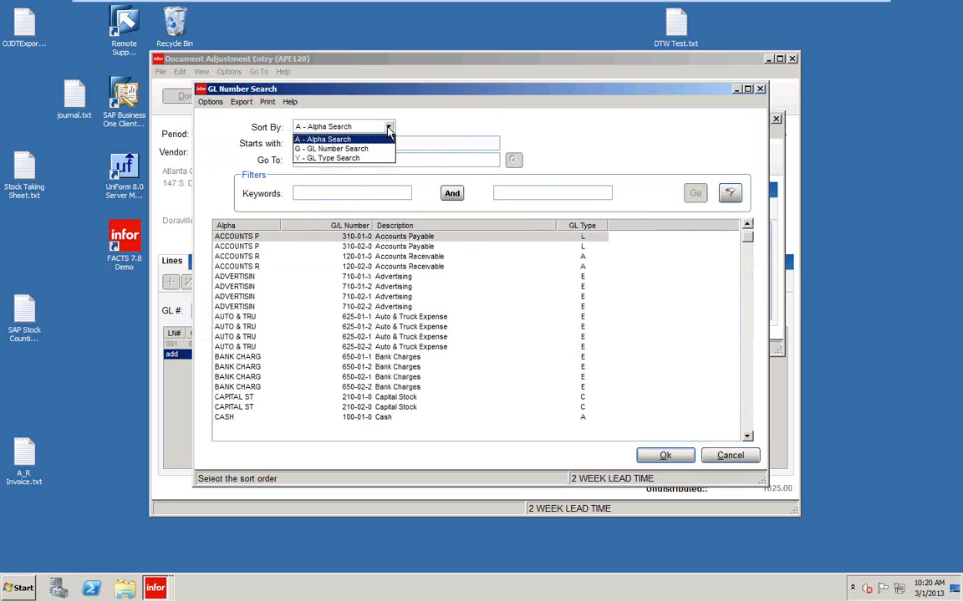
left_click(334, 150)
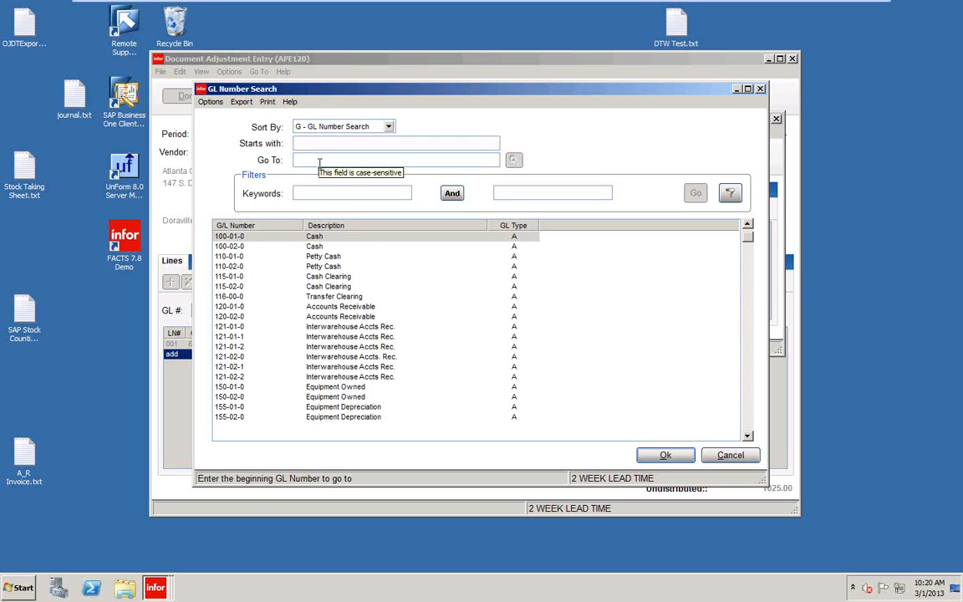
left_click(318, 160)
type("63")
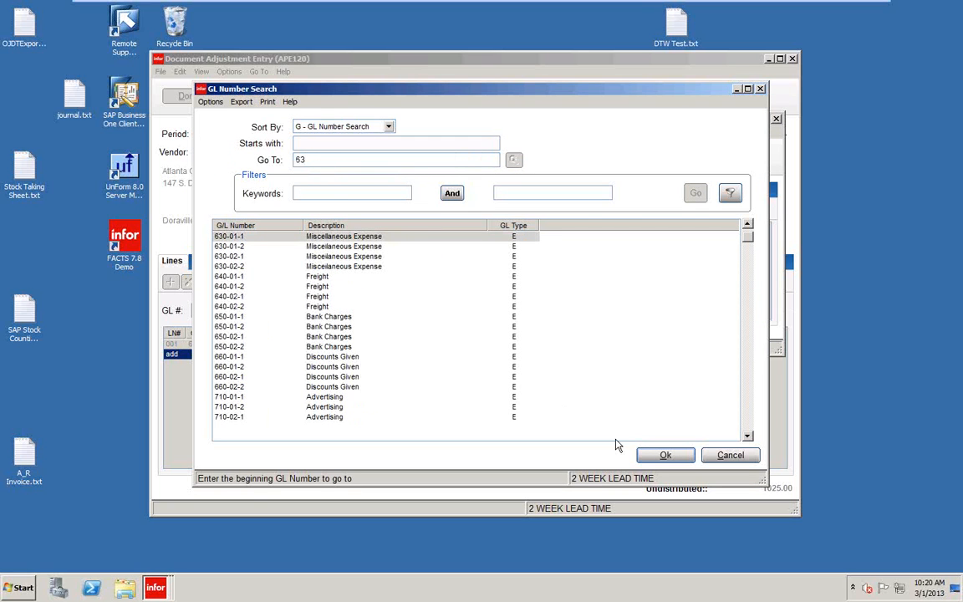
left_click(666, 457)
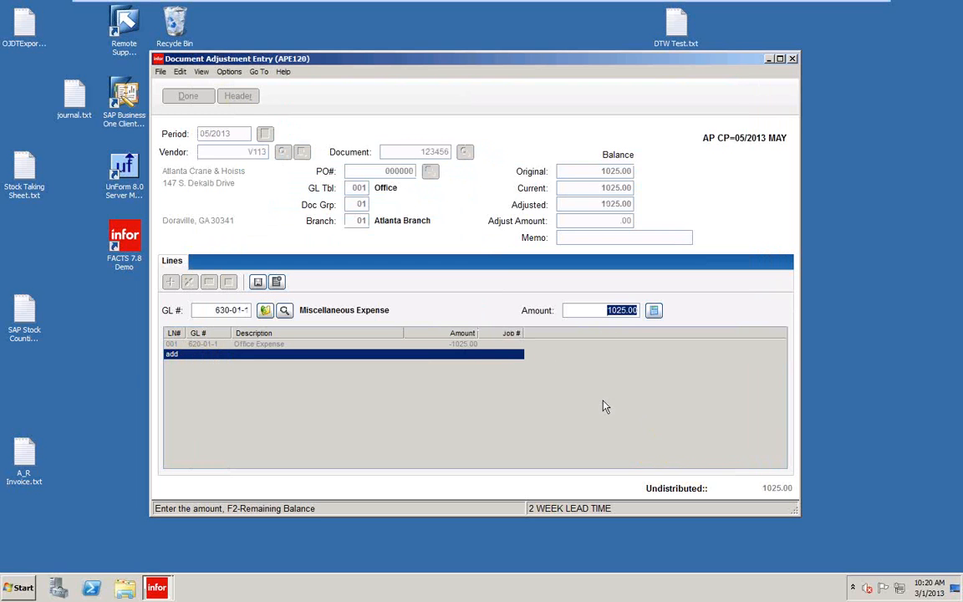
key("Return")
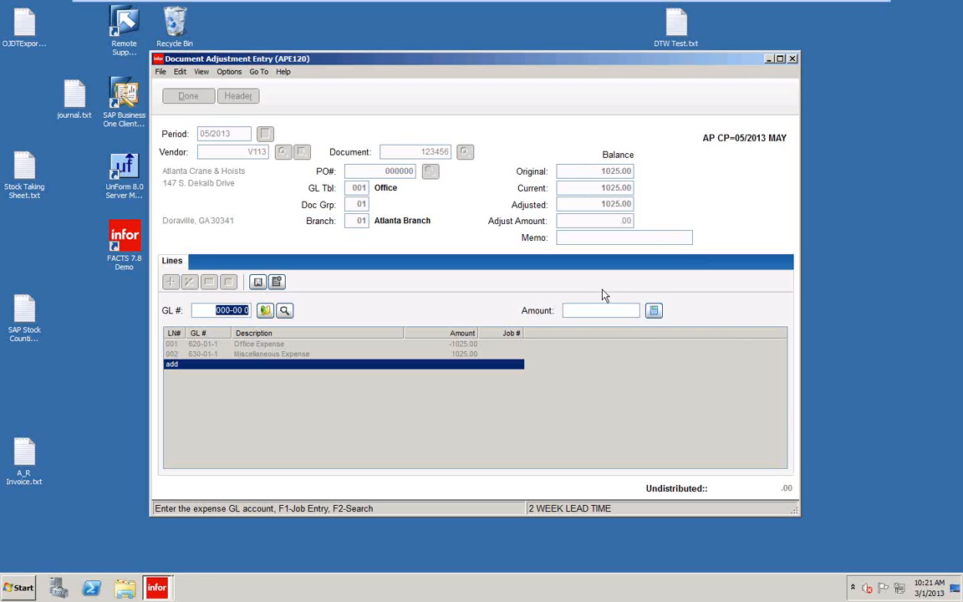
key("Escape")
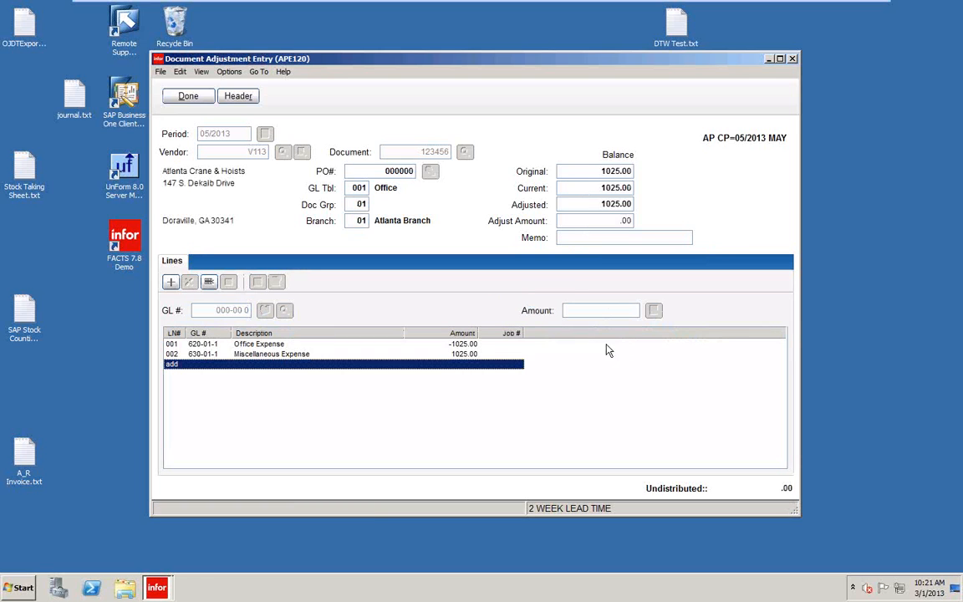
left_click(190, 97)
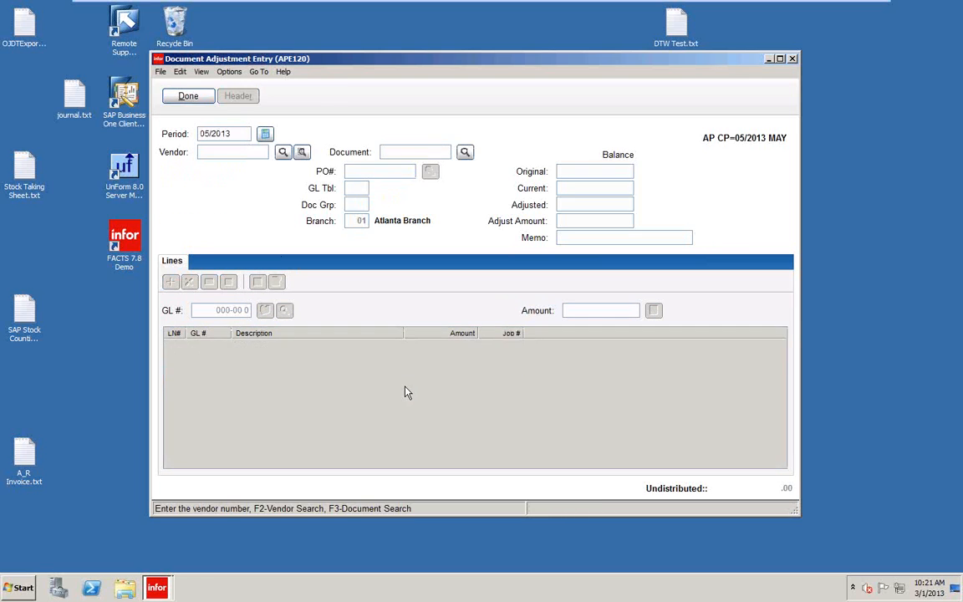
Step: Select vendor V111, Atlanta Gas Company, and load its open document 34534543 for adjustment
left_click(283, 152)
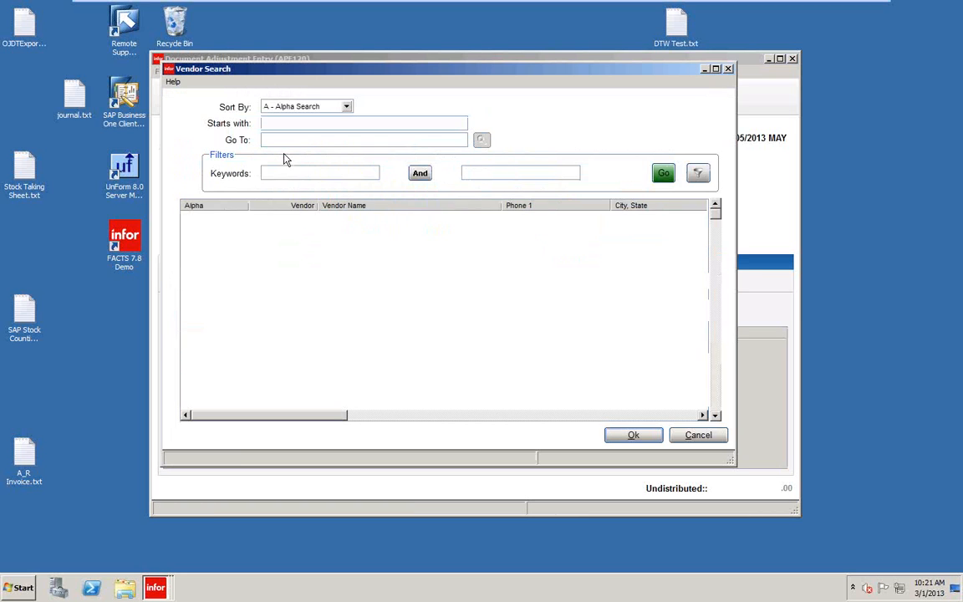
left_click(354, 227)
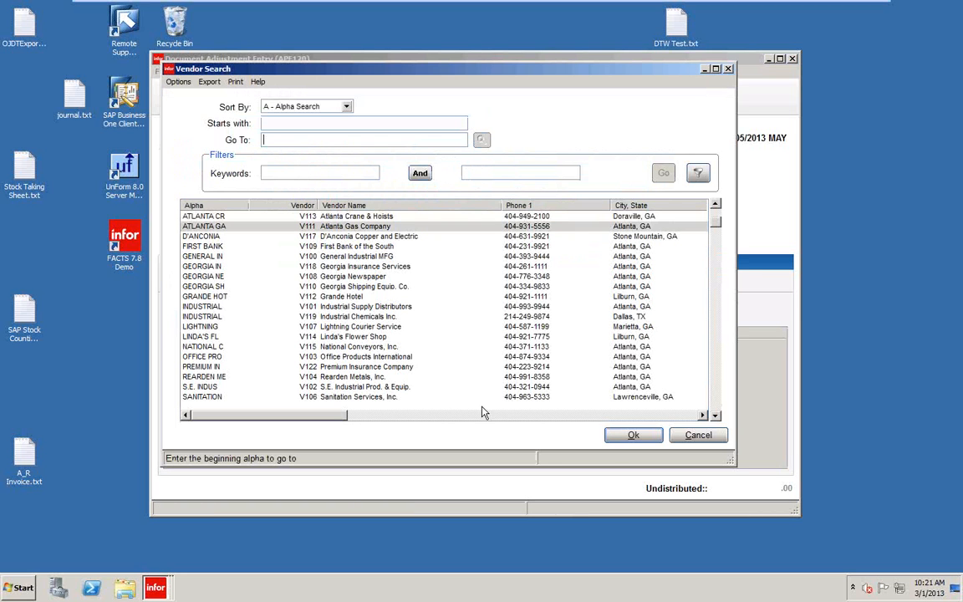
left_click(633, 435)
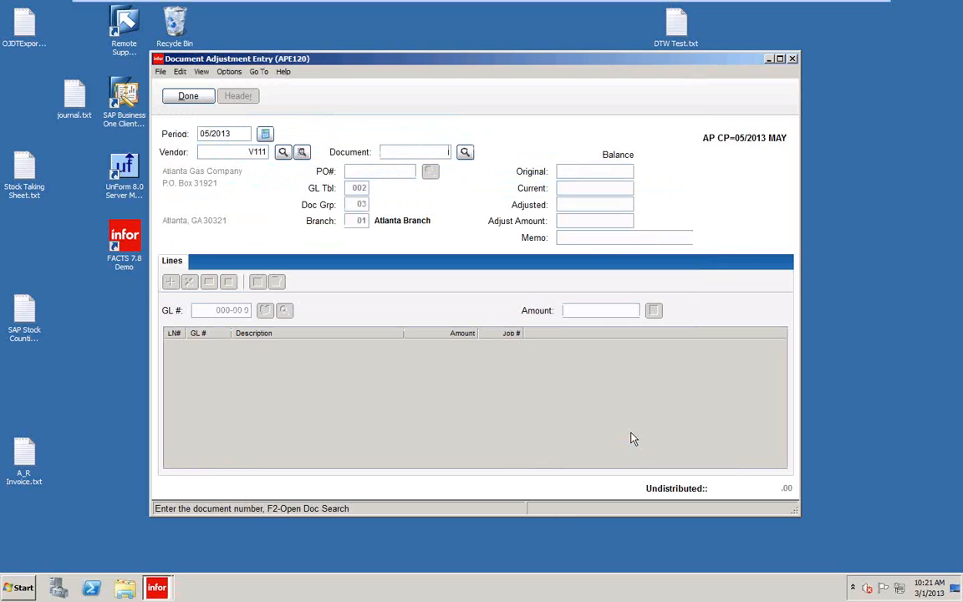
left_click(465, 153)
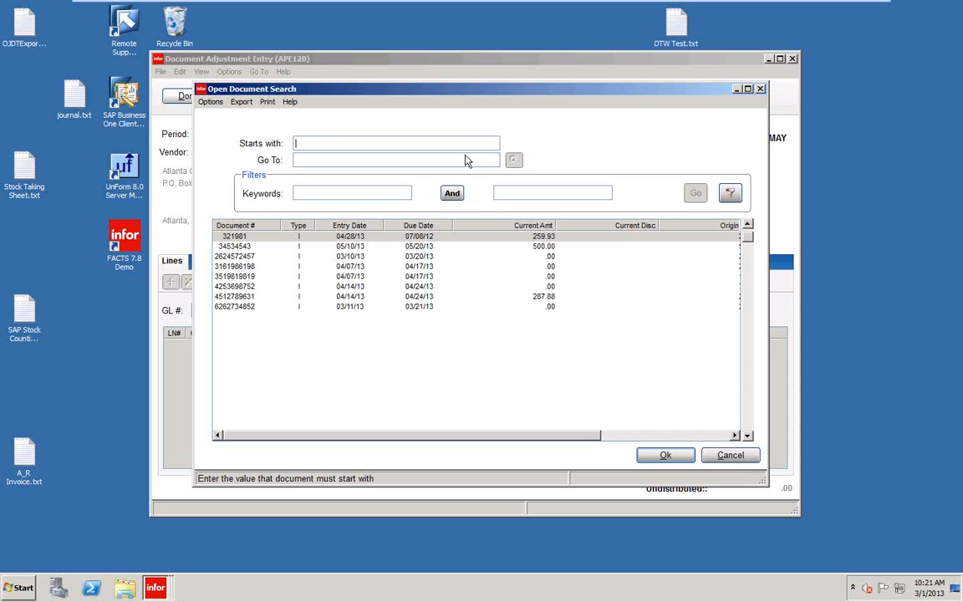
left_click(512, 248)
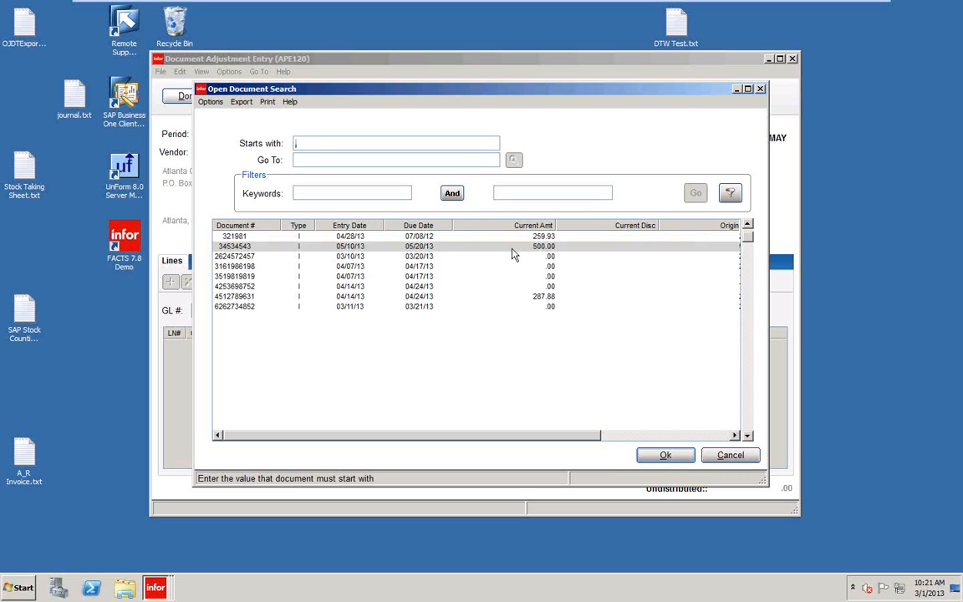
left_click(666, 456)
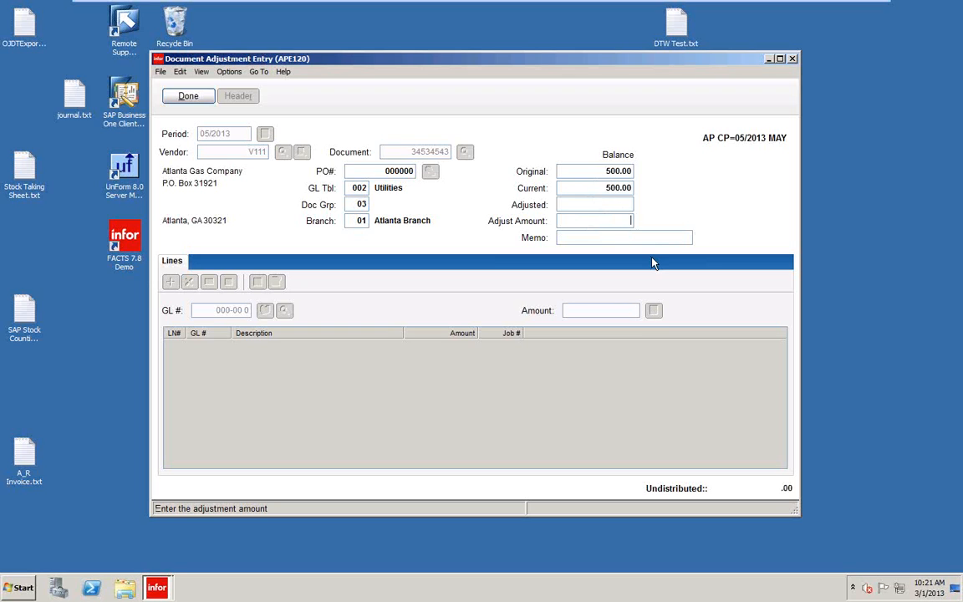
Step: Set the adjustment amount of the Atlanta Gas document to 5.00, leave the memo blank, and continue to the distribution lines
type("5")
key("Return")
left_click(613, 221)
type("-")
key("Return")
key("shift+Tab")
type("5")
key("Return")
key("Return")
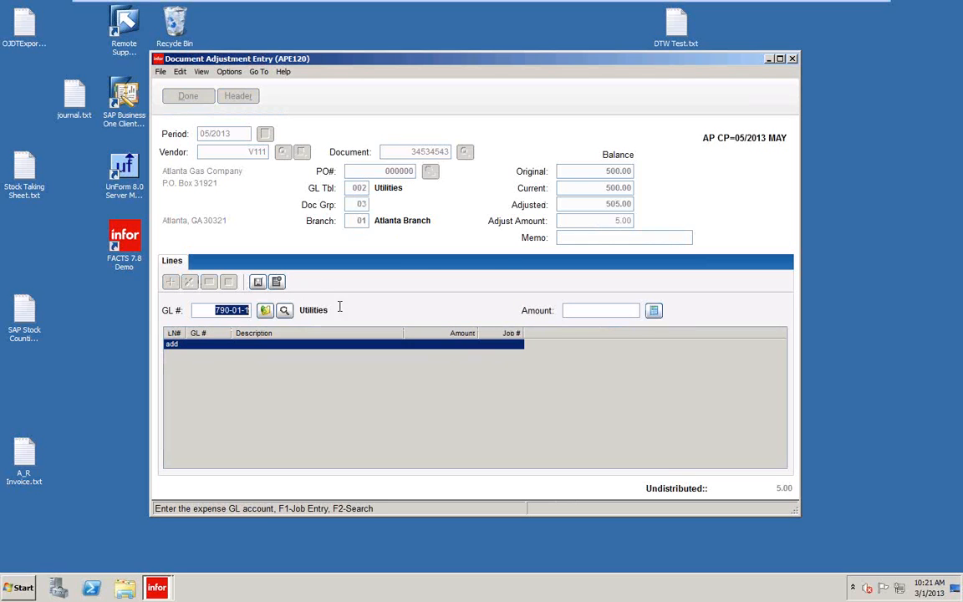
Step: Distribute the remaining 5.00 to GL account 790-01-1, Utilities, complete the adjustment, and close Document Adjustment Entry
key("Return")
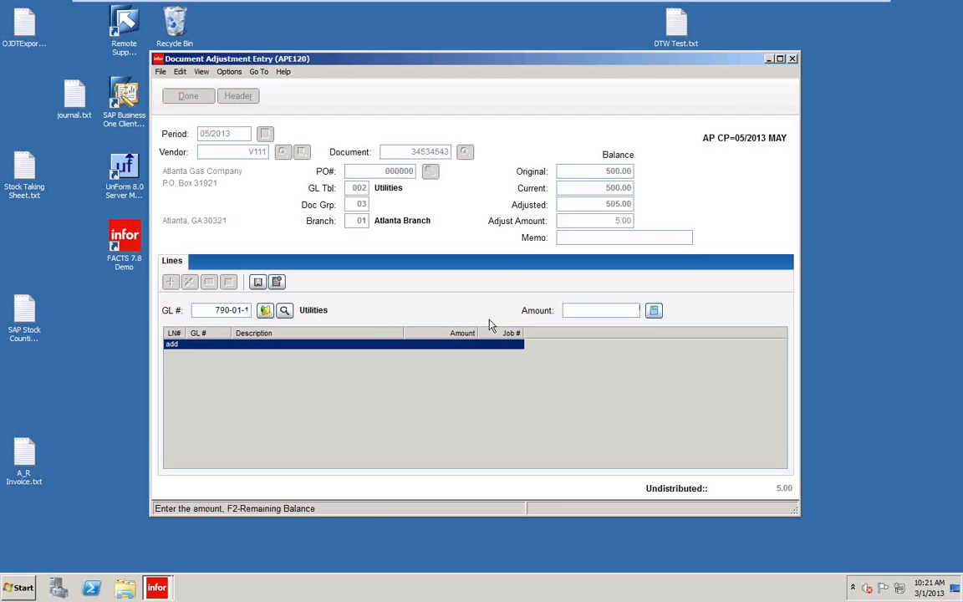
key("F2")
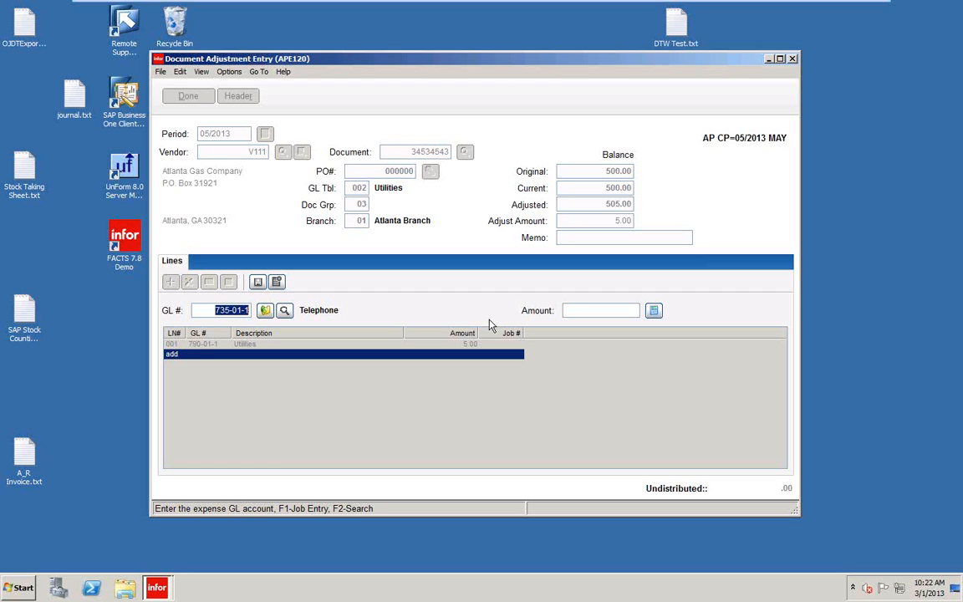
key("Escape")
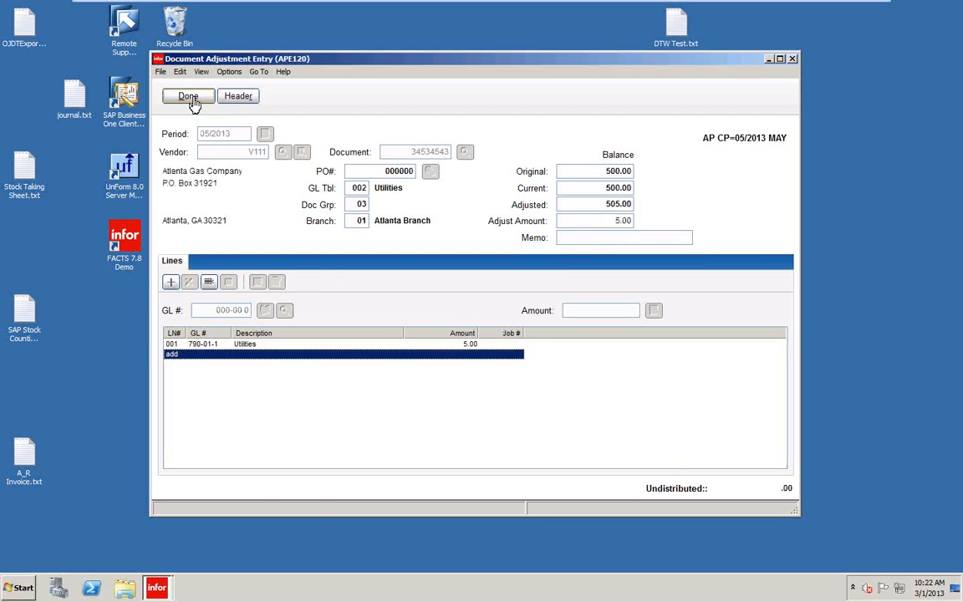
left_click(189, 97)
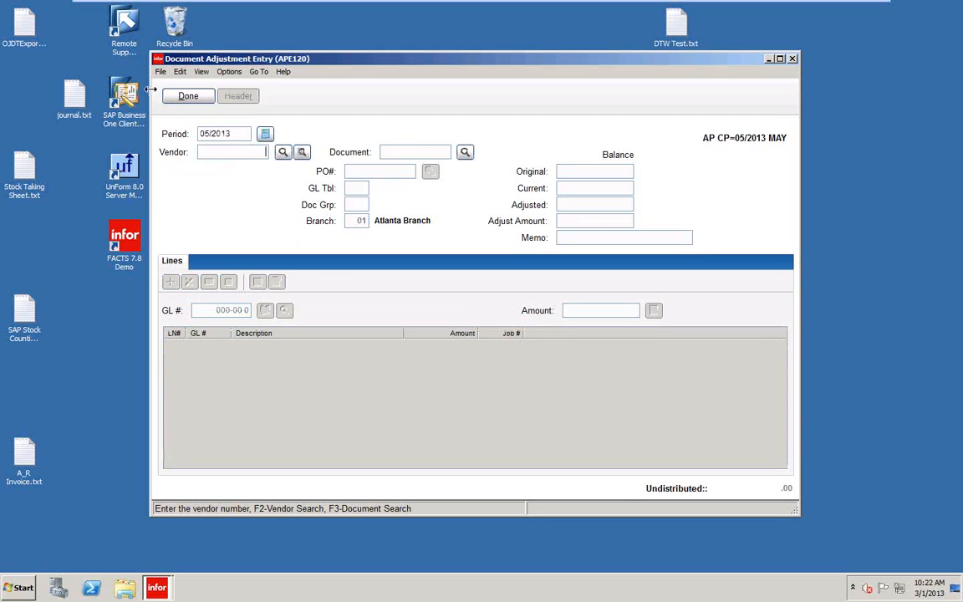
left_click(189, 97)
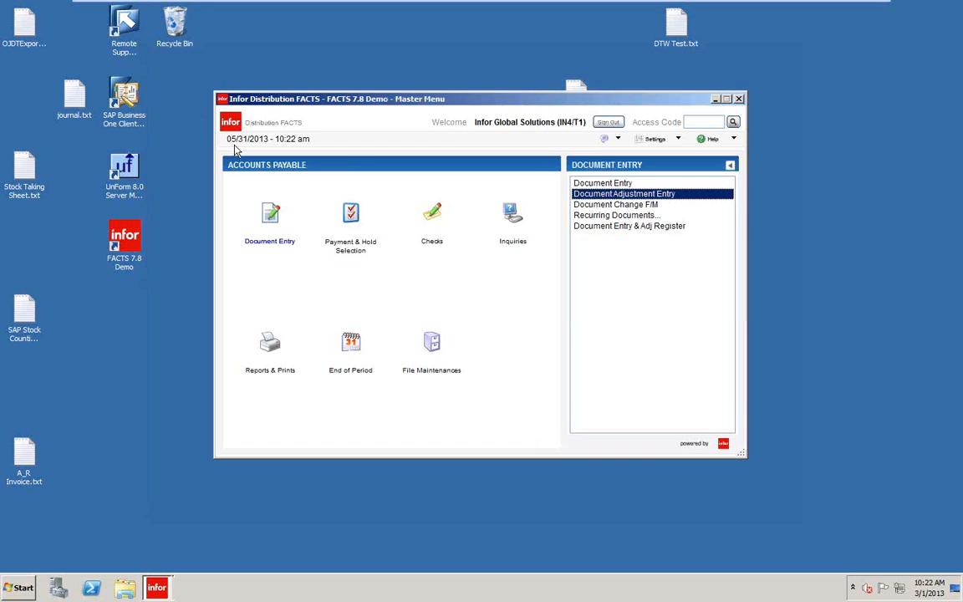
Step: Open the Document Entry & Adj Register and set its print destination to P - Printer, printer 0, Print to file
left_click(595, 226)
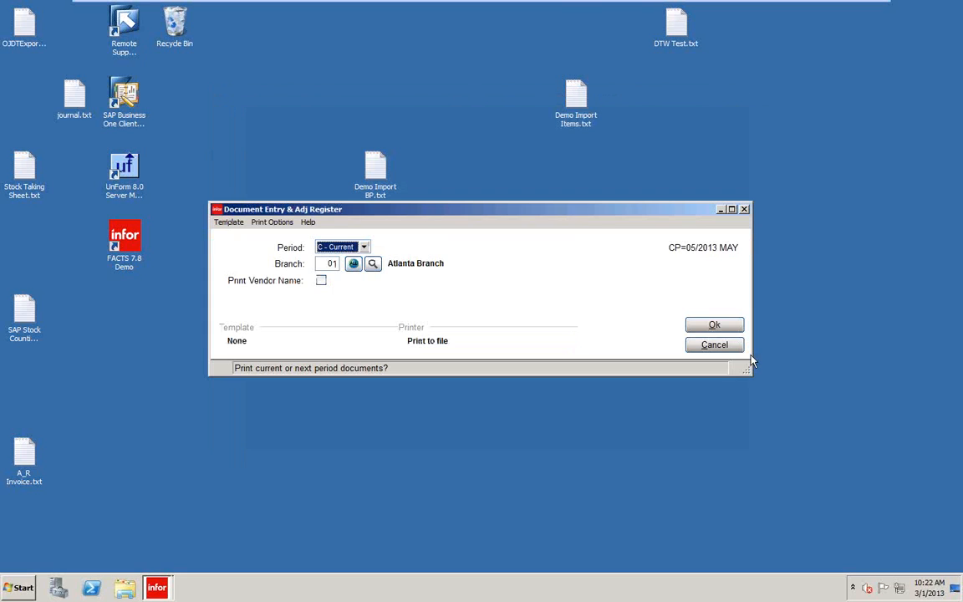
left_click(272, 221)
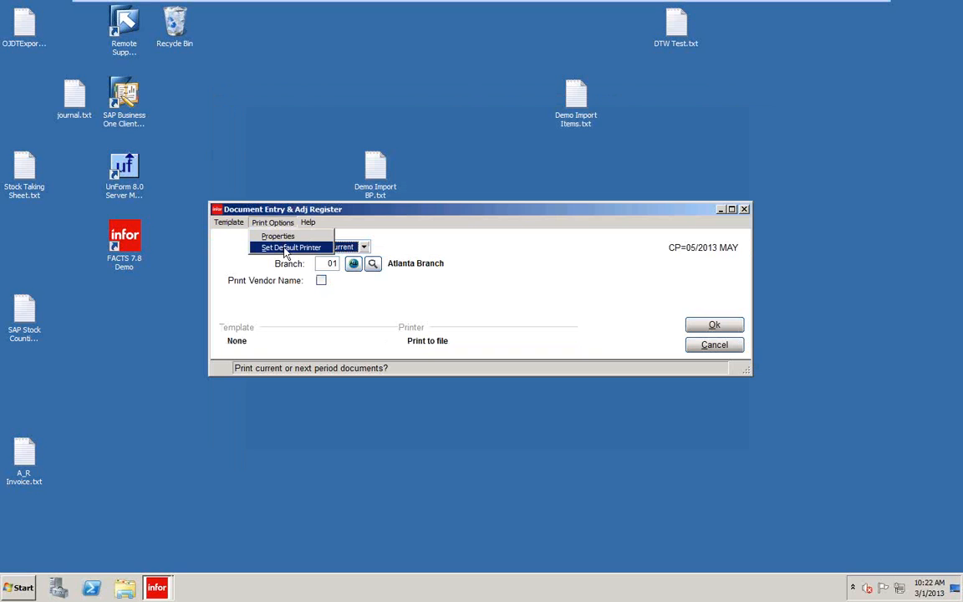
left_click(282, 240)
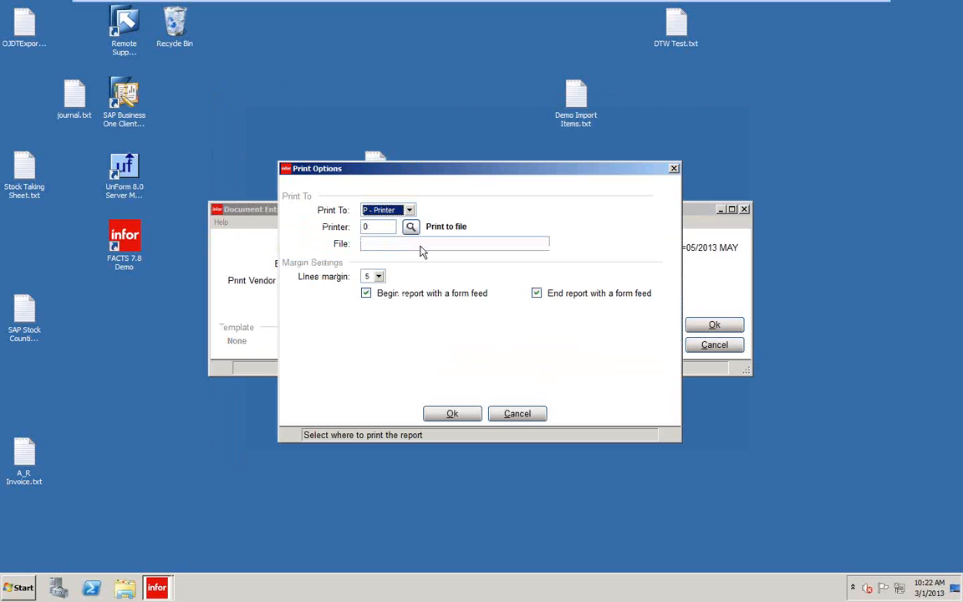
left_click(409, 211)
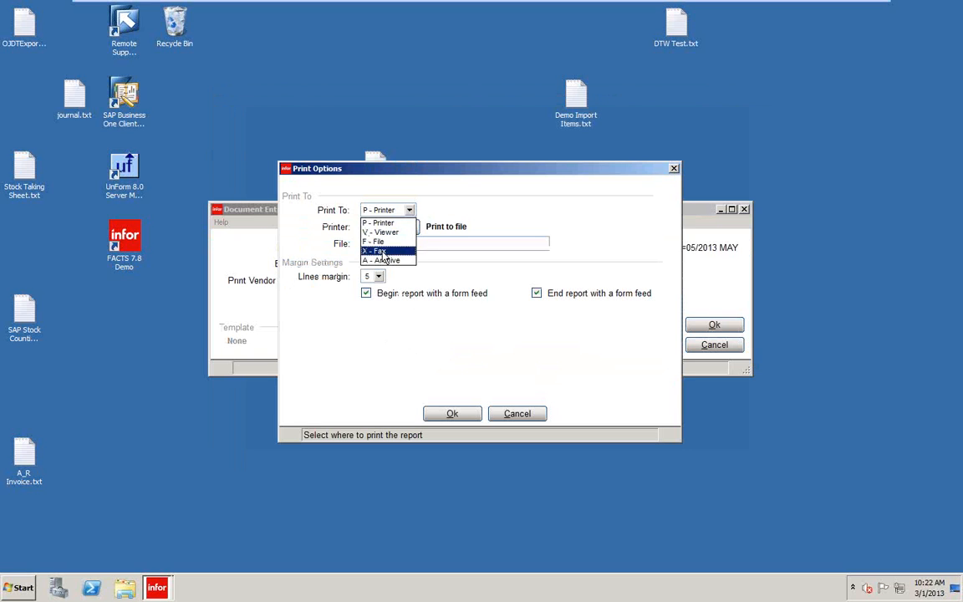
left_click(383, 260)
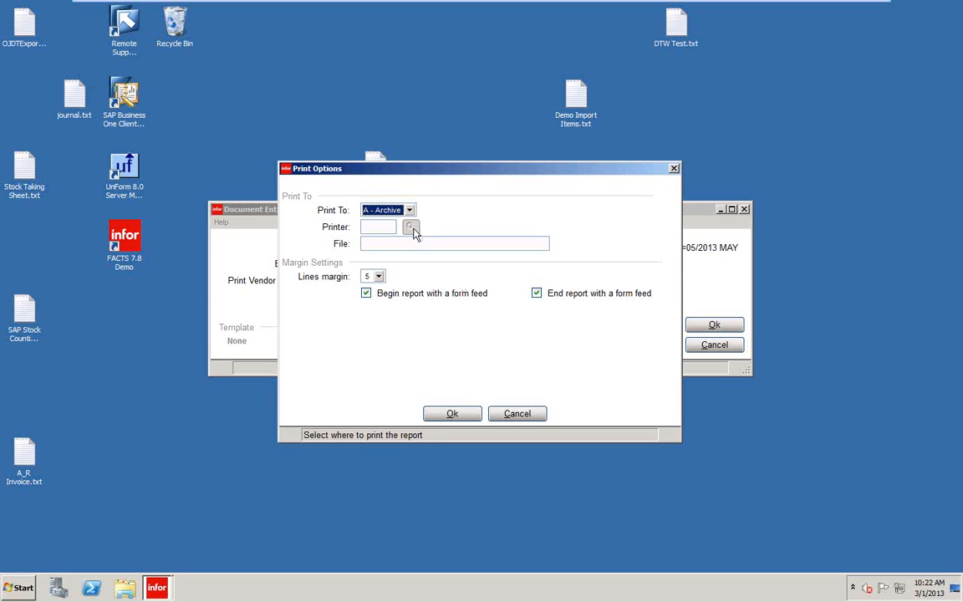
left_click(383, 210)
left_click(386, 223)
type("0")
key("Tab")
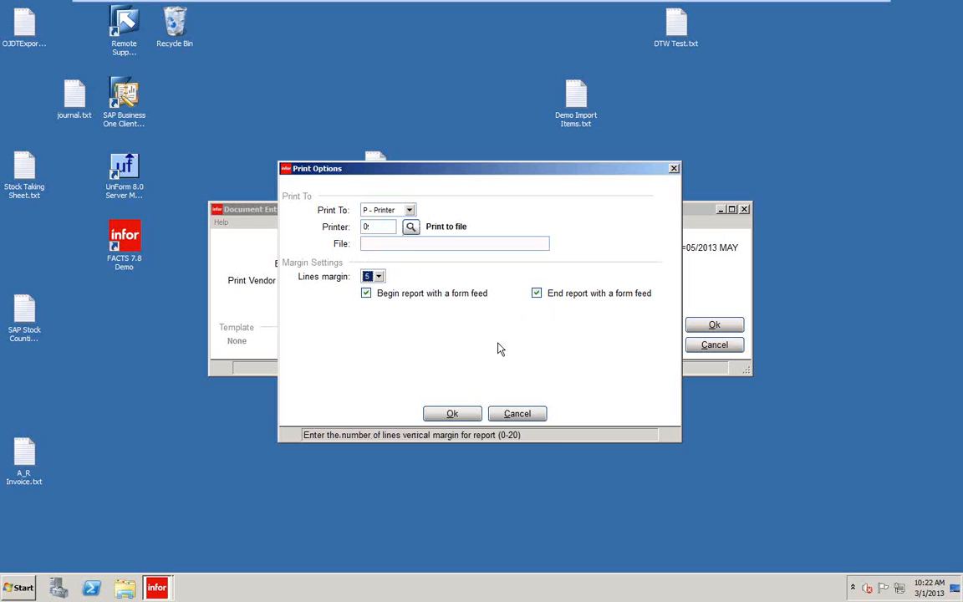
left_click(458, 416)
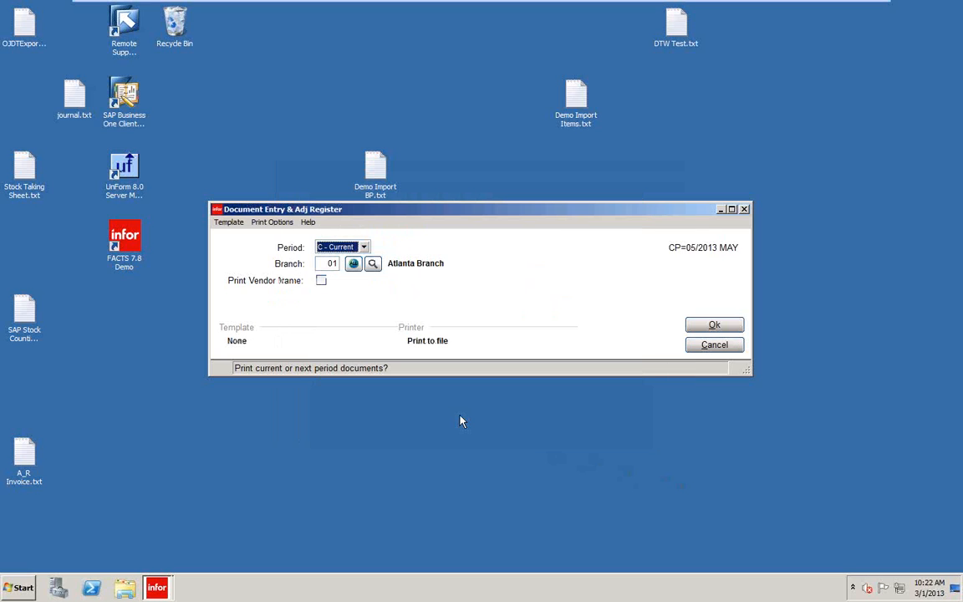
Step: Print the current-period register for branch 01 and its GL distribution, closing each report after review
left_click(702, 326)
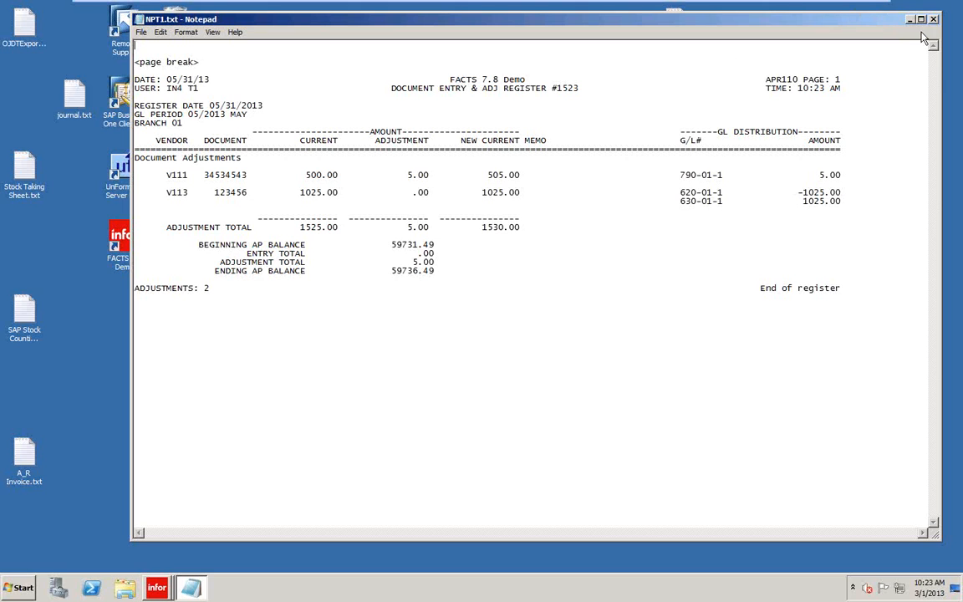
key("alt+F4")
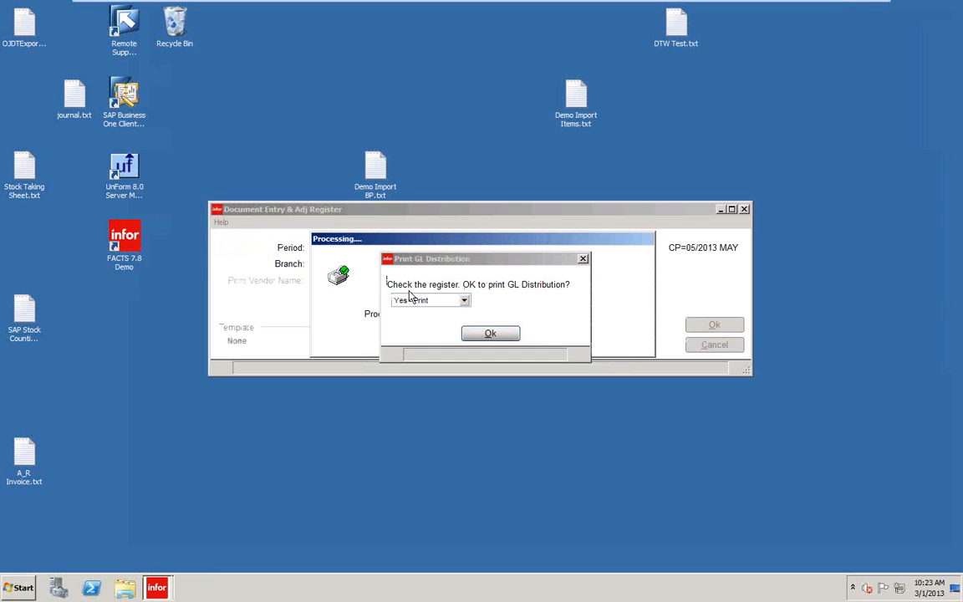
left_click(493, 335)
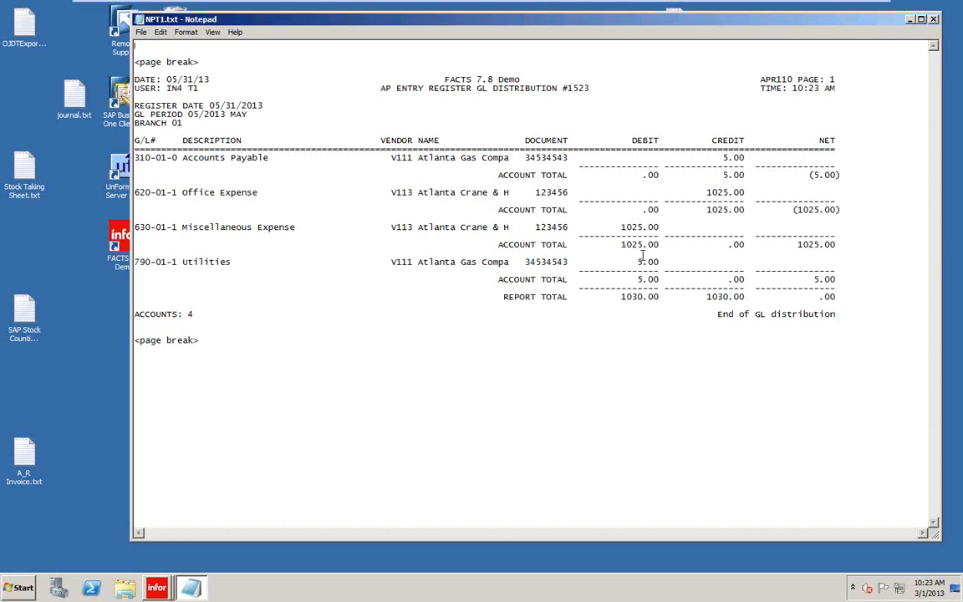
left_click(933, 20)
Step: Answer the register update question with YES - Update and run the update
left_click(482, 301)
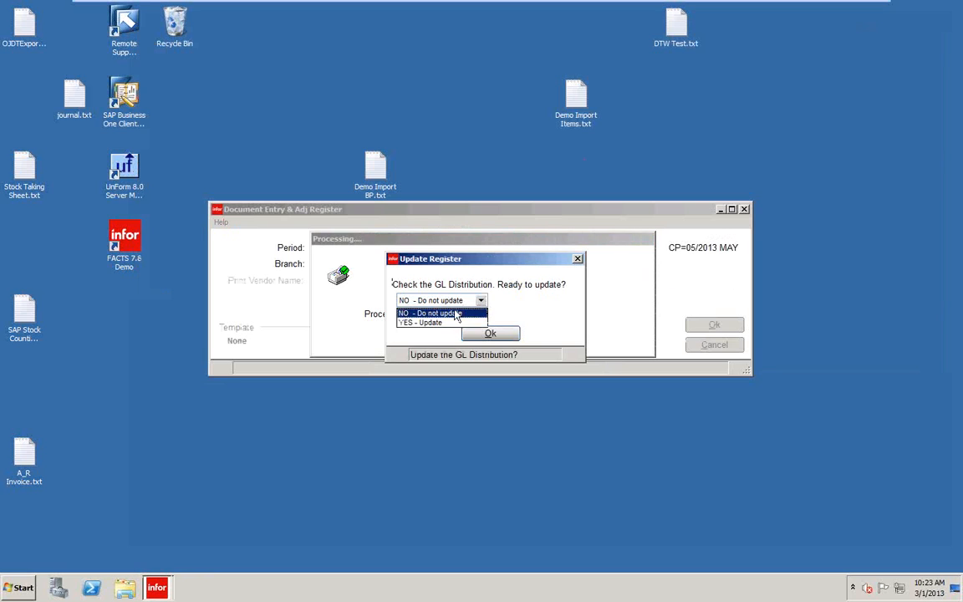
left_click(455, 322)
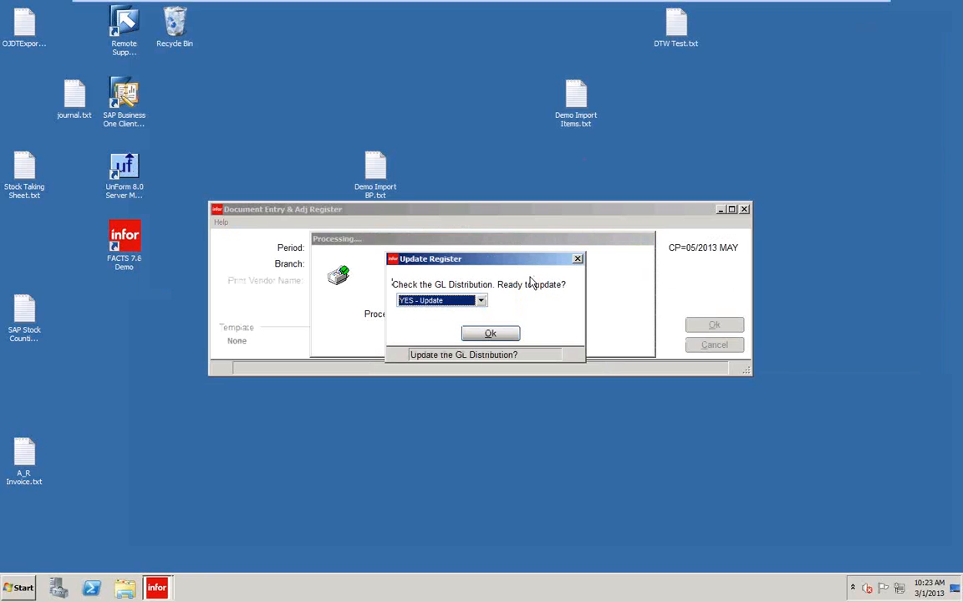
left_click(491, 334)
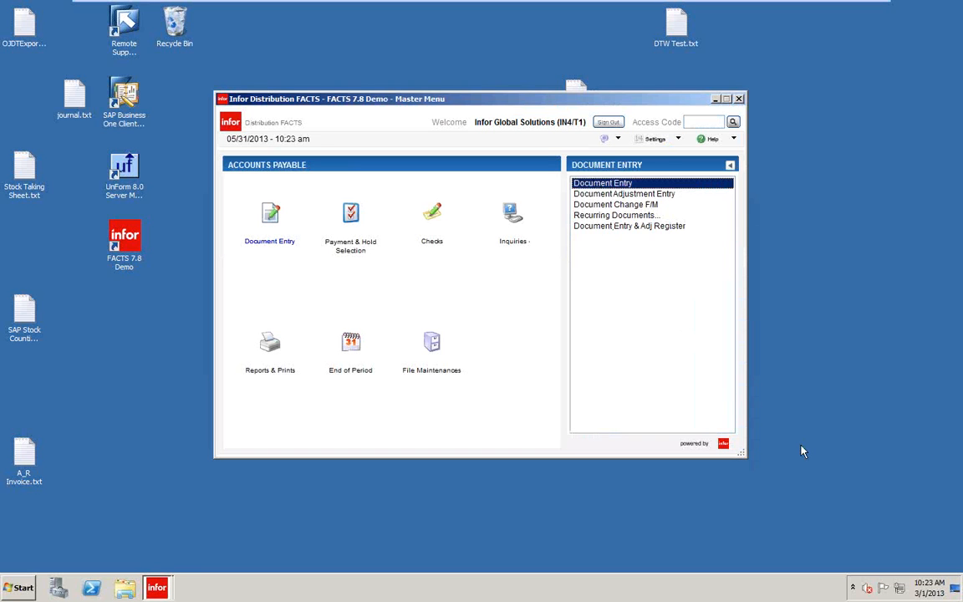
Step: Check the AP document search in Document Entry for remaining documents, and leave Document Entry without choosing one
key("Return")
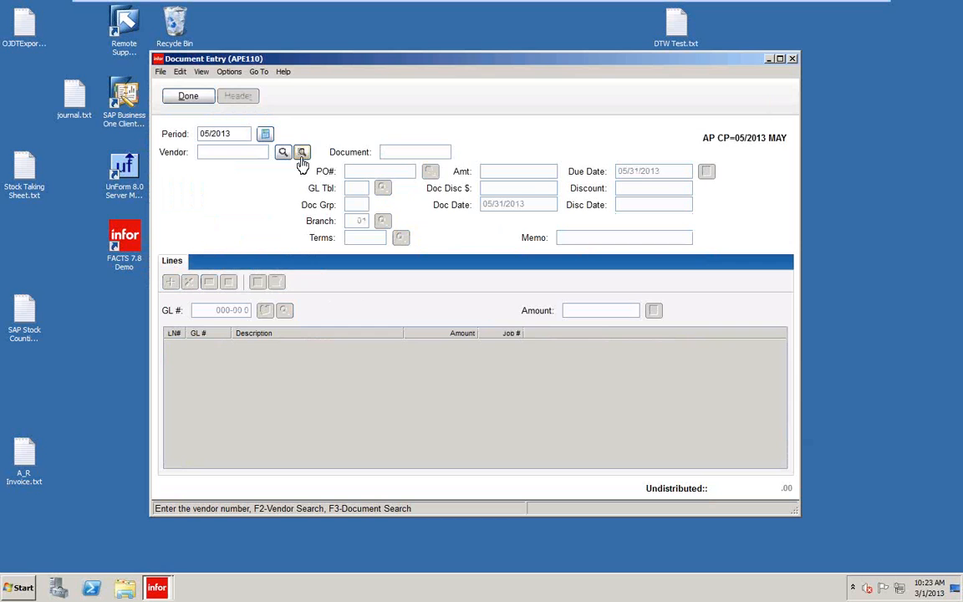
left_click(301, 154)
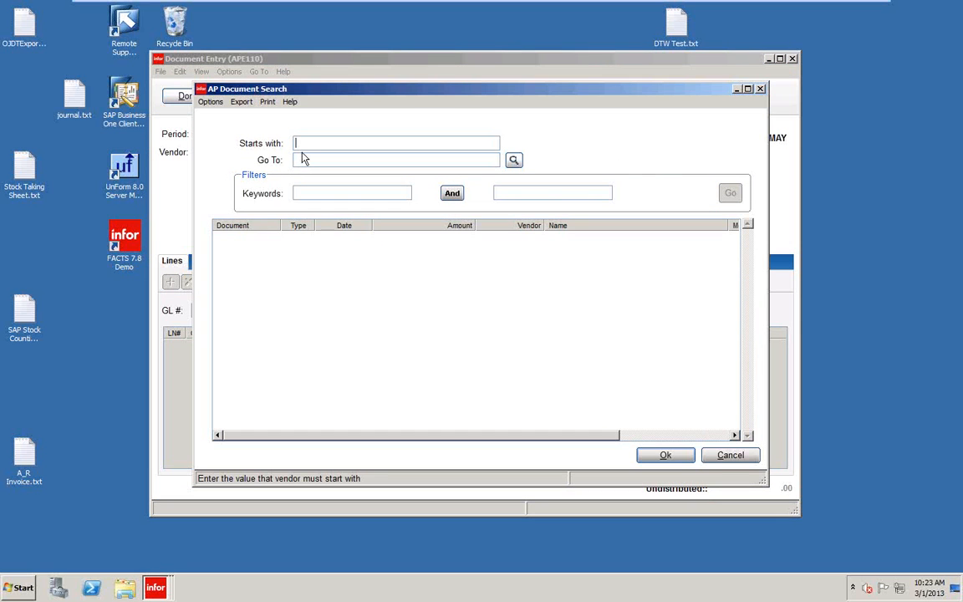
left_click(740, 457)
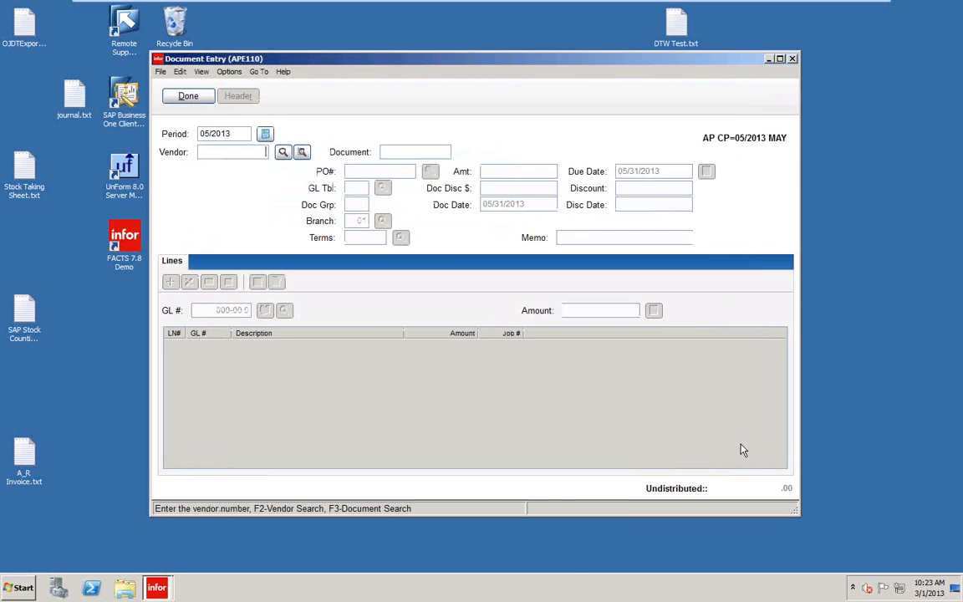
left_click(187, 97)
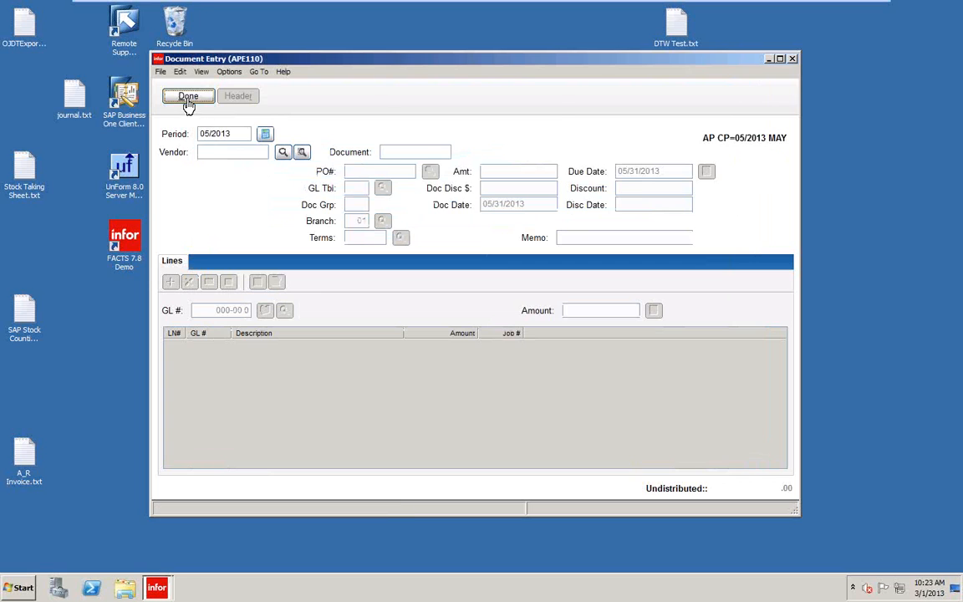
Step: Open Document Change F/M and load document 123456 of vendor V113, Atlanta Crane & Hoists
left_click(615, 204)
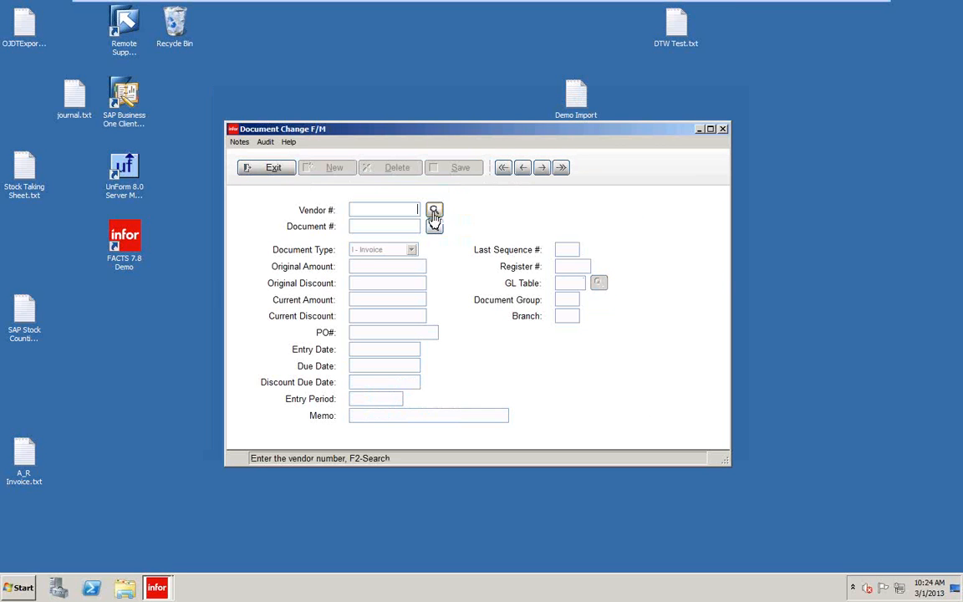
key("F2")
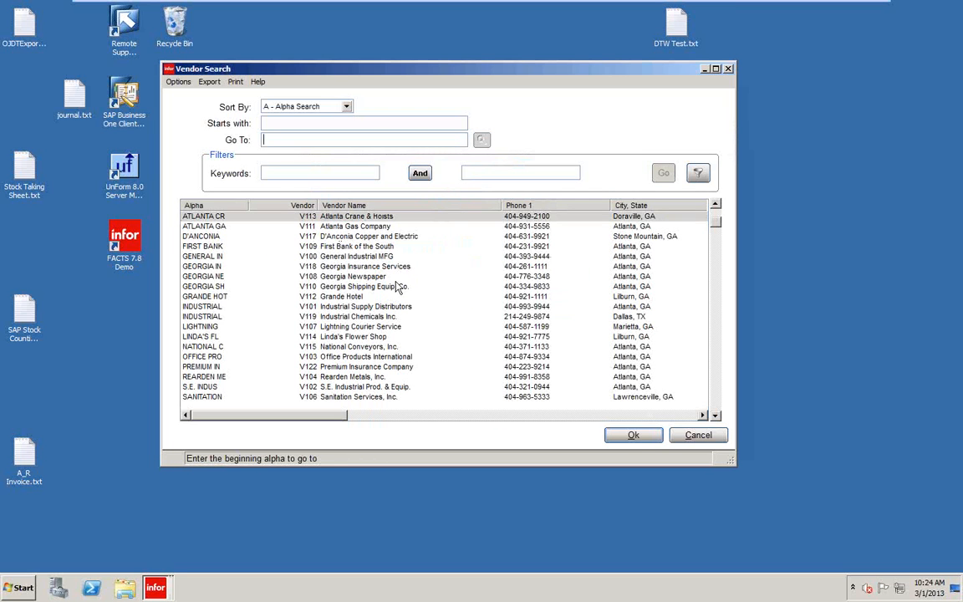
left_click(637, 437)
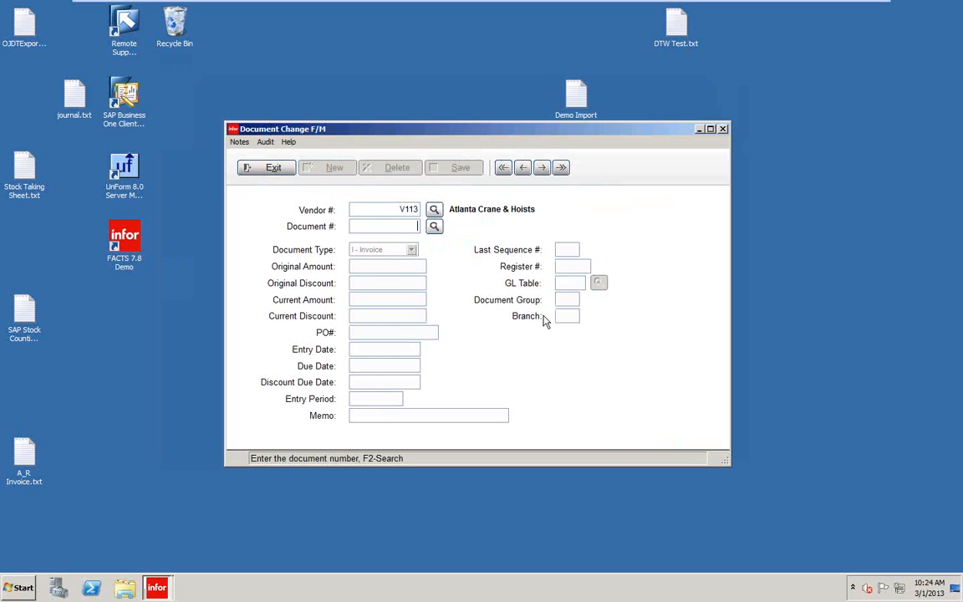
left_click(433, 226)
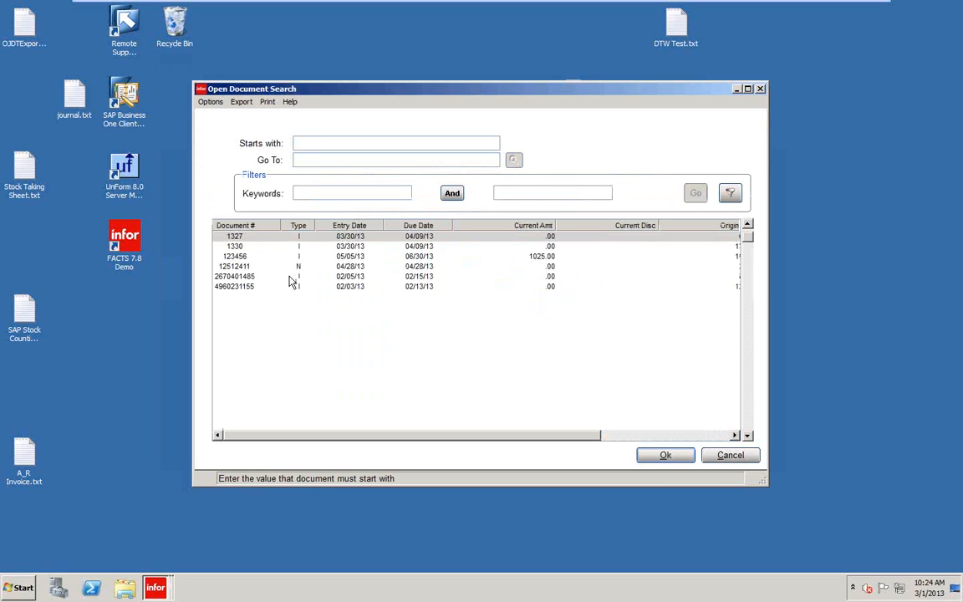
left_click(533, 258)
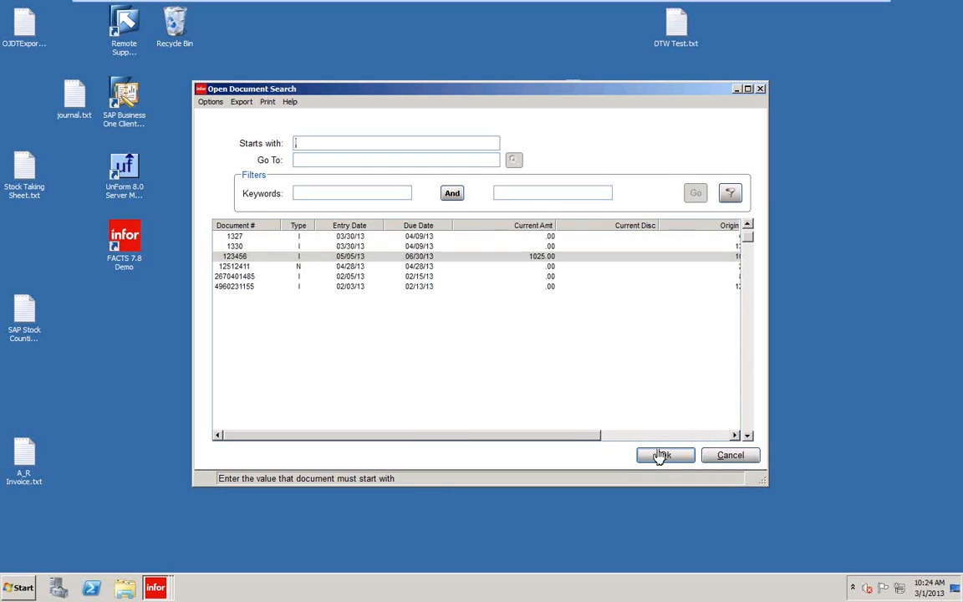
left_click(665, 456)
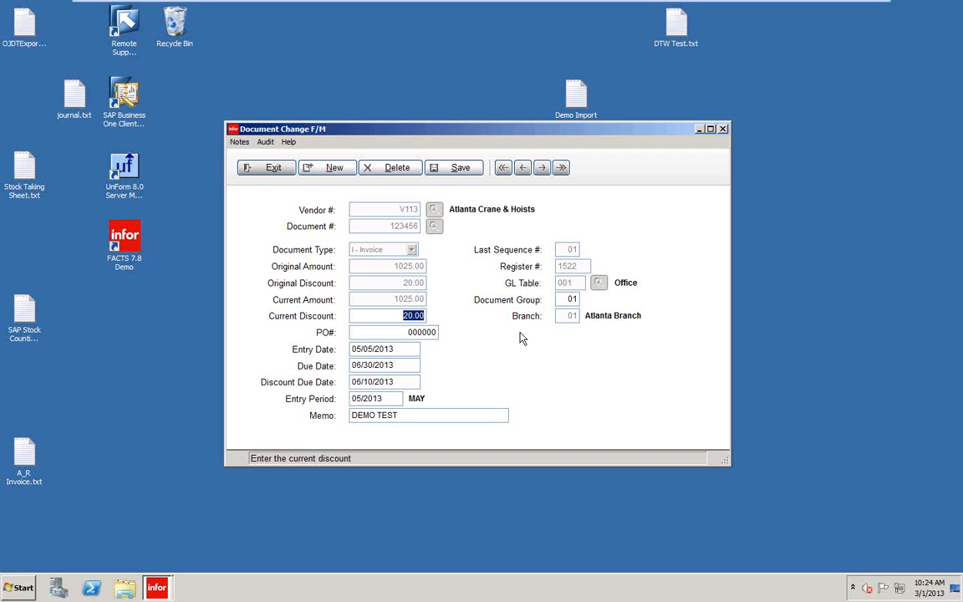
Step: Set the document's current discount to 25.00, save the record, and clear the form for another document
type("25")
key("Tab")
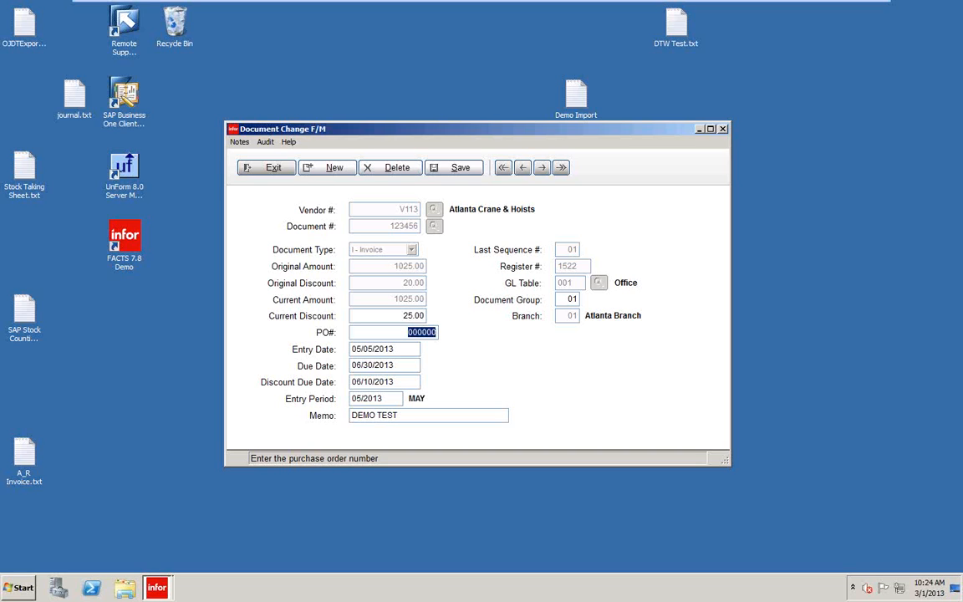
key("Tab")
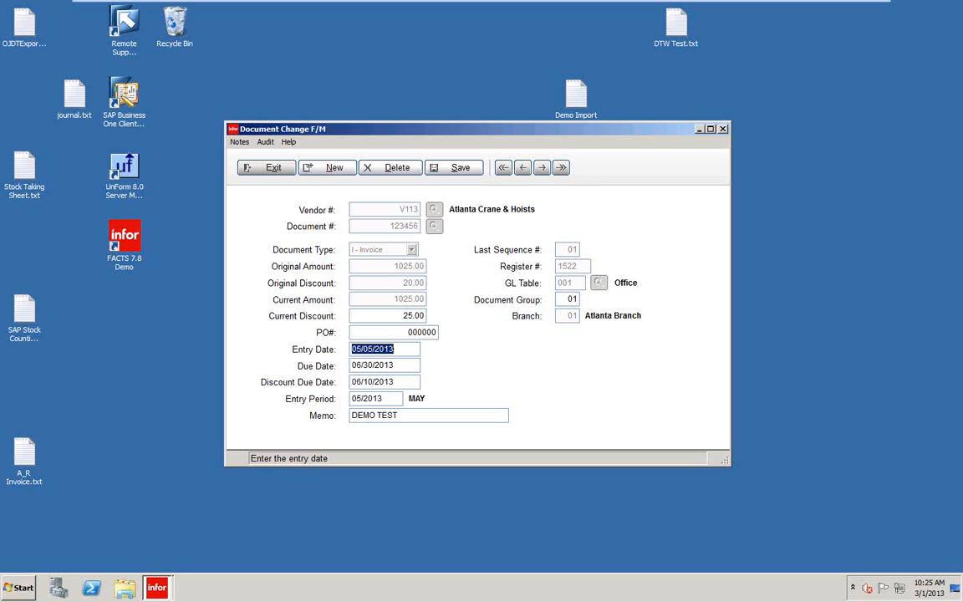
type("06/06/2013")
left_click(388, 398)
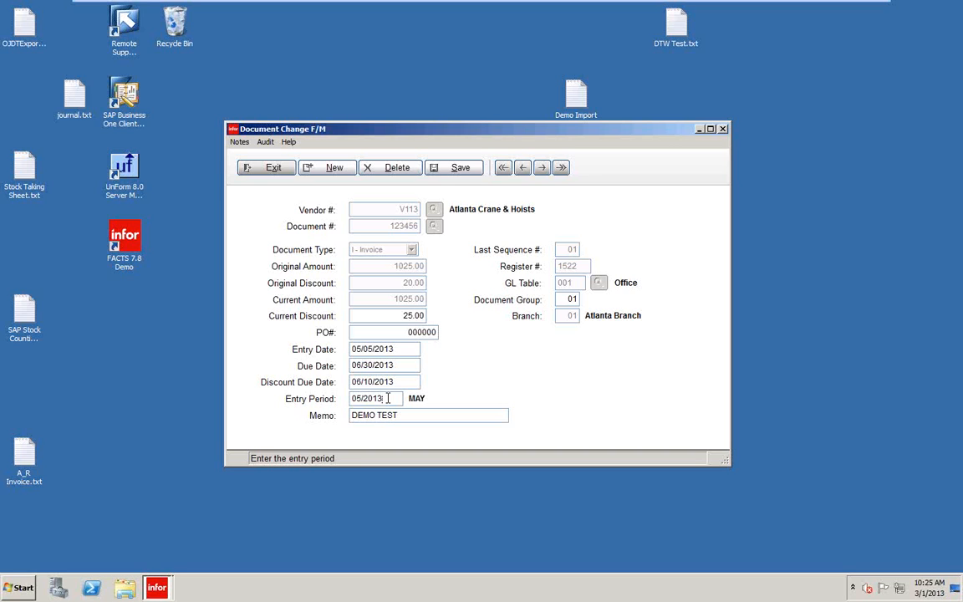
left_click(367, 366)
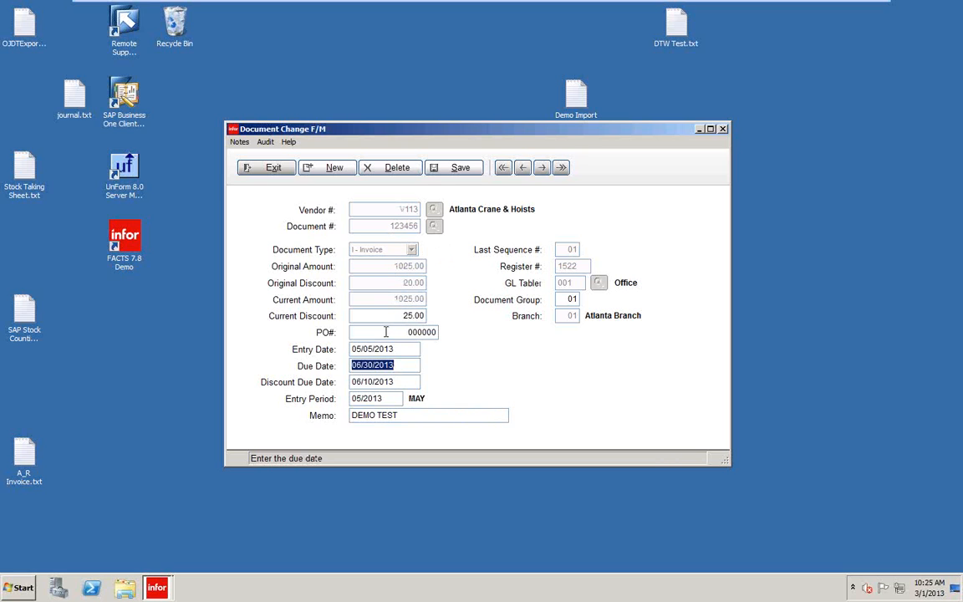
left_click(454, 173)
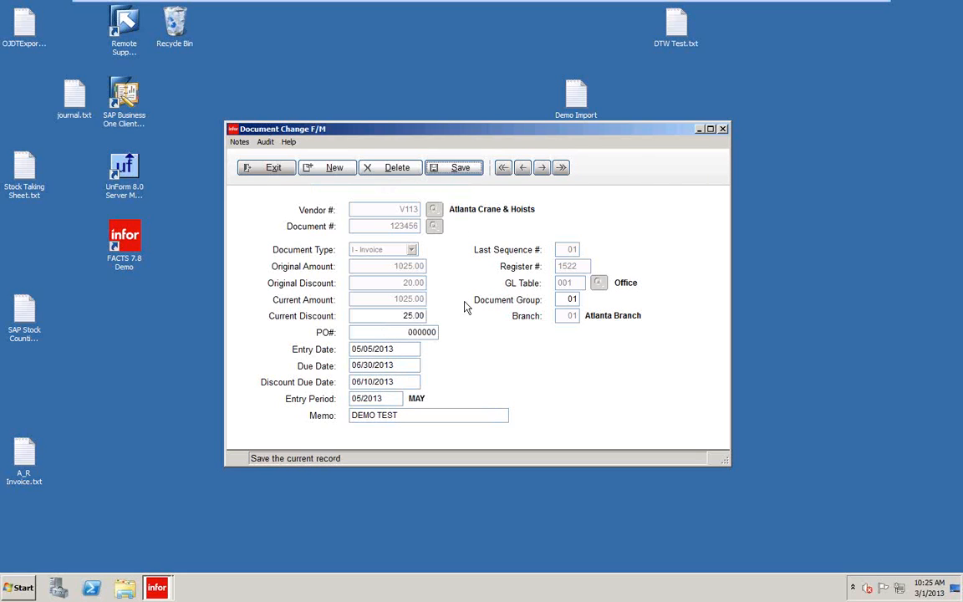
left_click(331, 171)
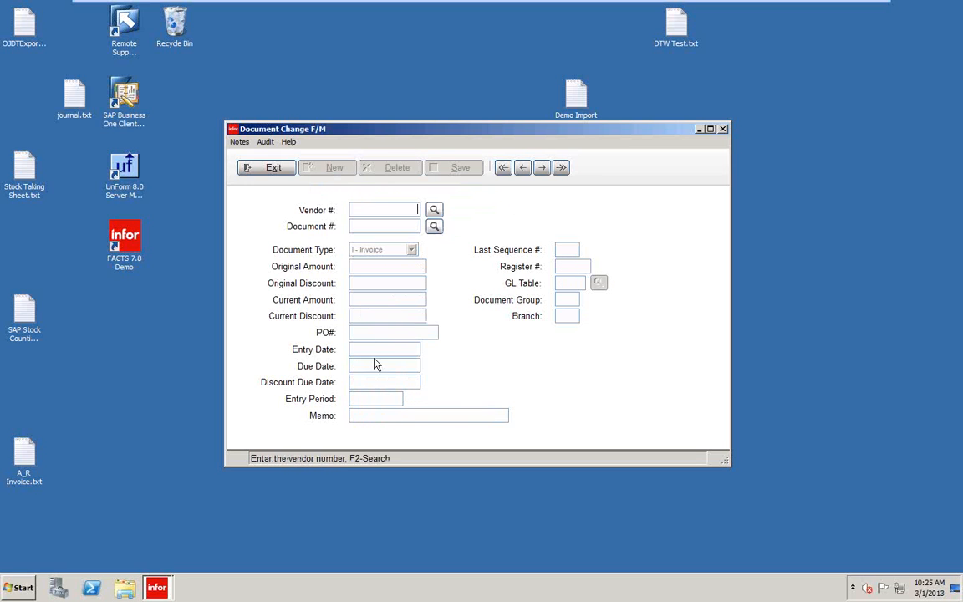
Step: Select vendor V111, Atlanta Gas Company, and view its open documents without choosing one
left_click(433, 210)
left_click(317, 225)
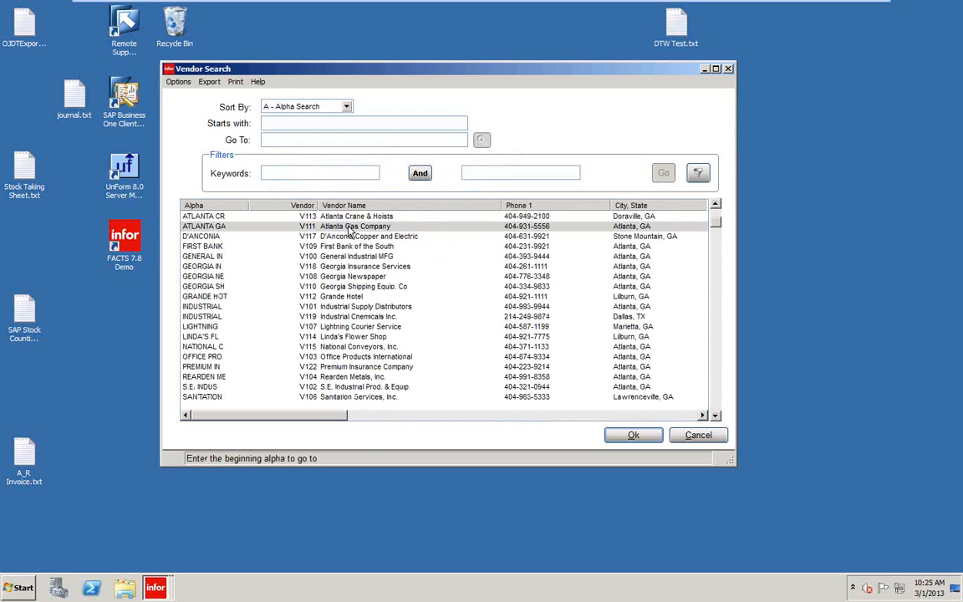
left_click(631, 436)
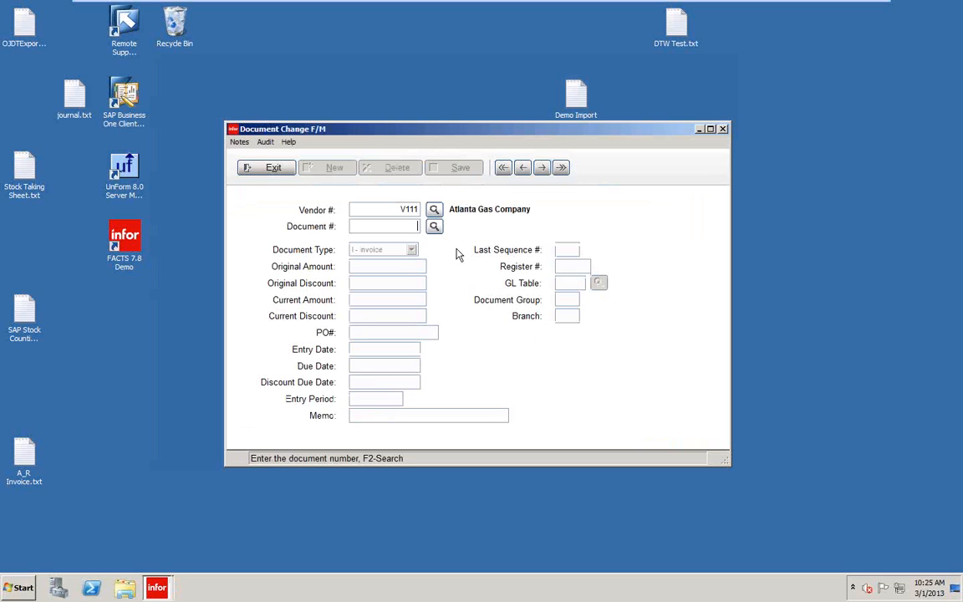
left_click(434, 226)
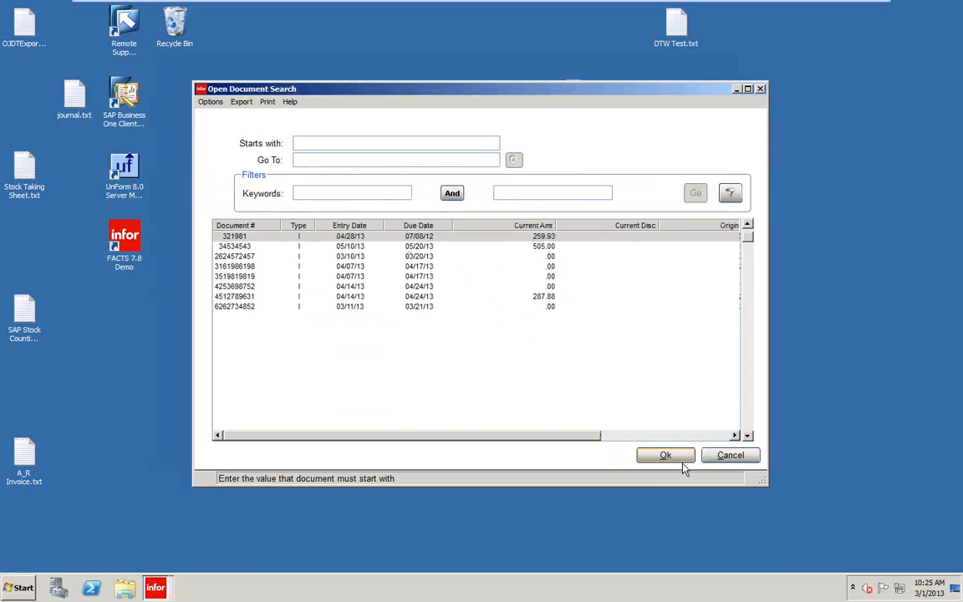
left_click(718, 462)
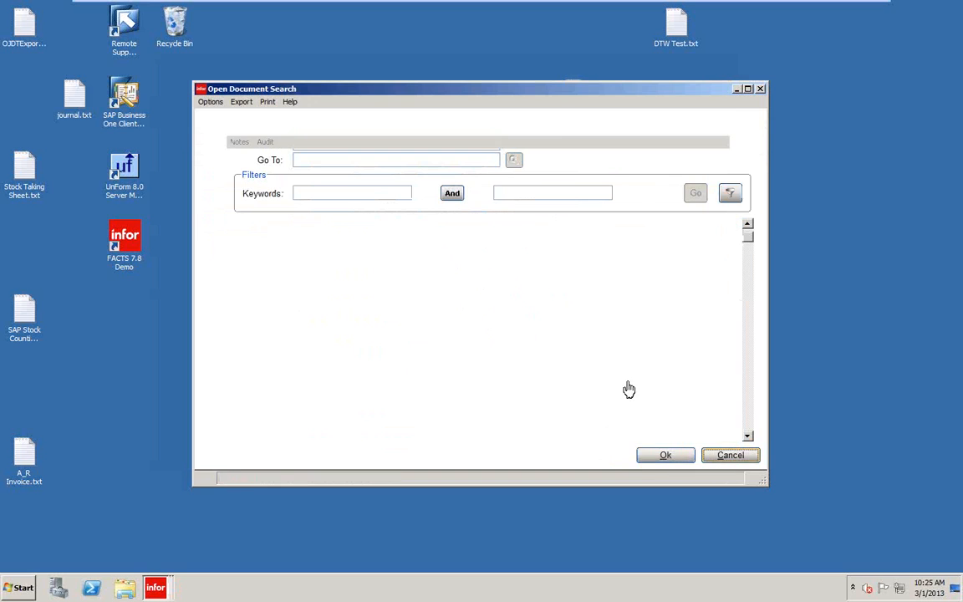
Step: Select vendor V113, Atlanta Crane & Hoists, and load its open document 123456 in Document Change F/M
left_click(434, 210)
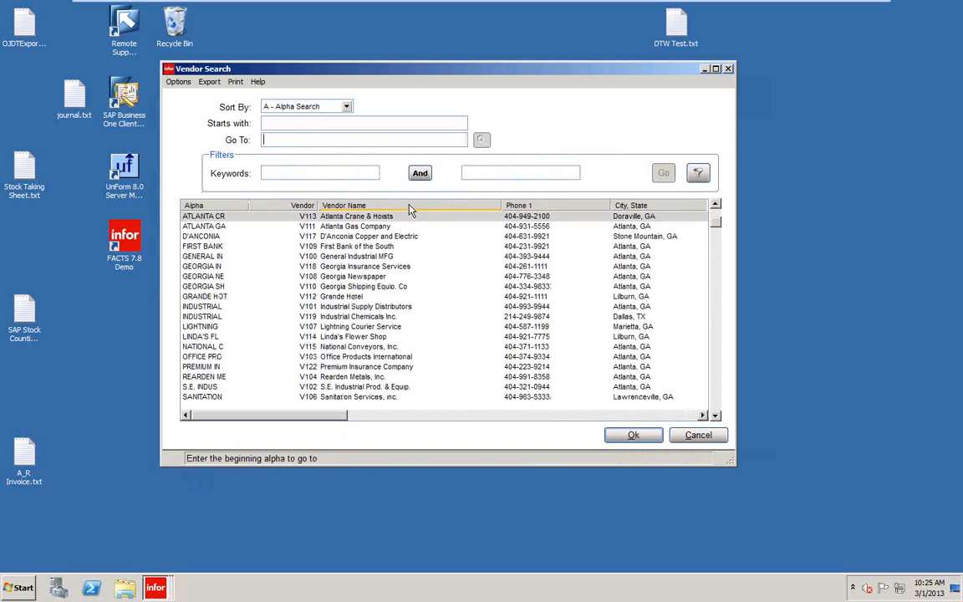
double_click(358, 219)
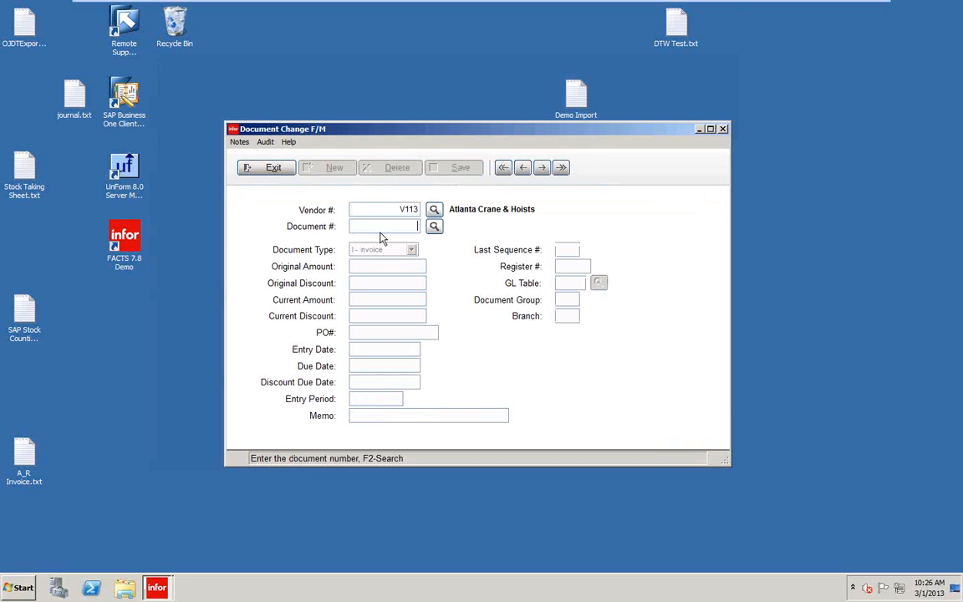
left_click(433, 226)
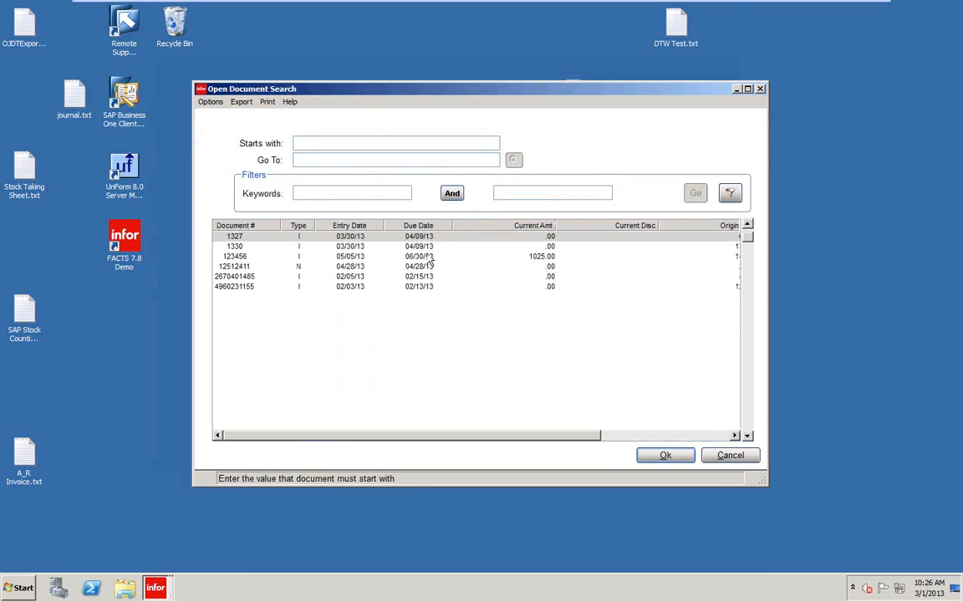
left_click(422, 257)
left_click(665, 457)
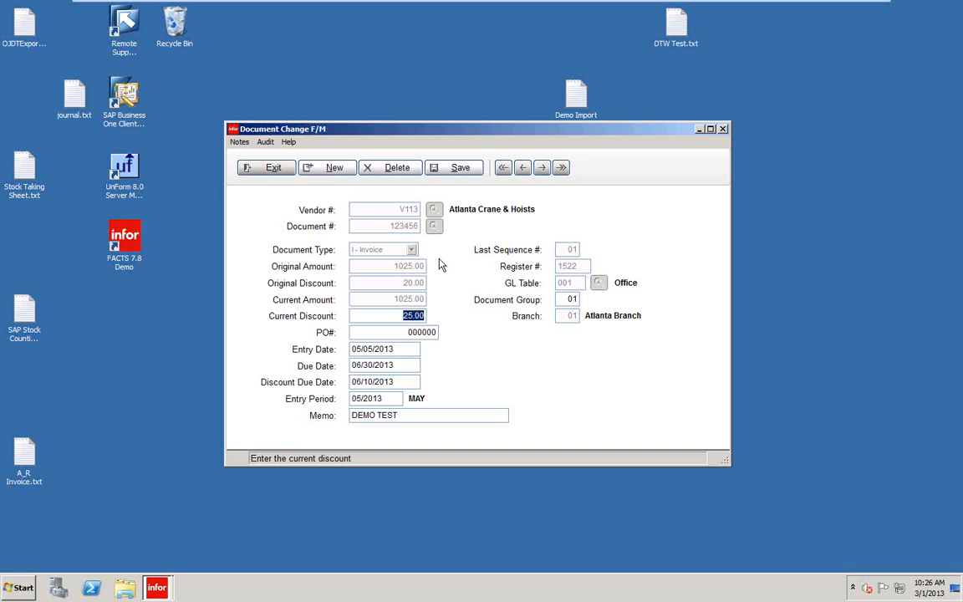
Step: Try a due date of 07/15/2013 on the document, and leave Document Change F/M without saving the record
left_click(398, 364)
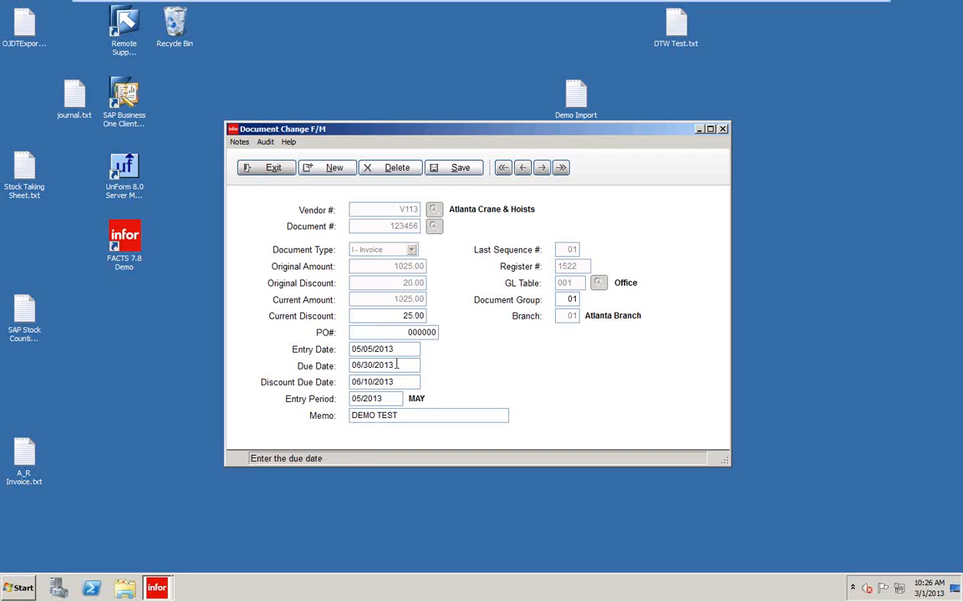
double_click(397, 364)
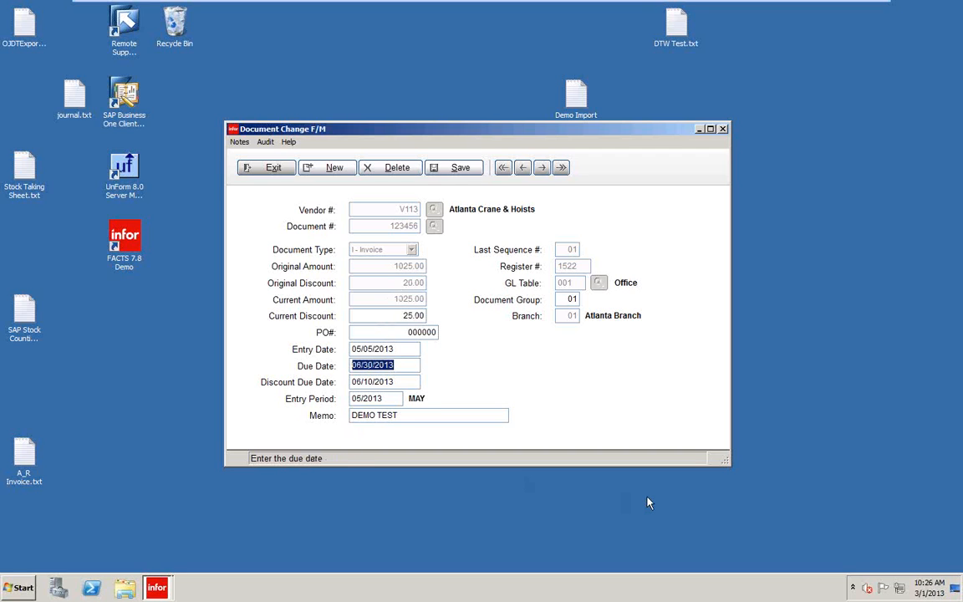
type("07/15/20")
type("13")
key("Tab")
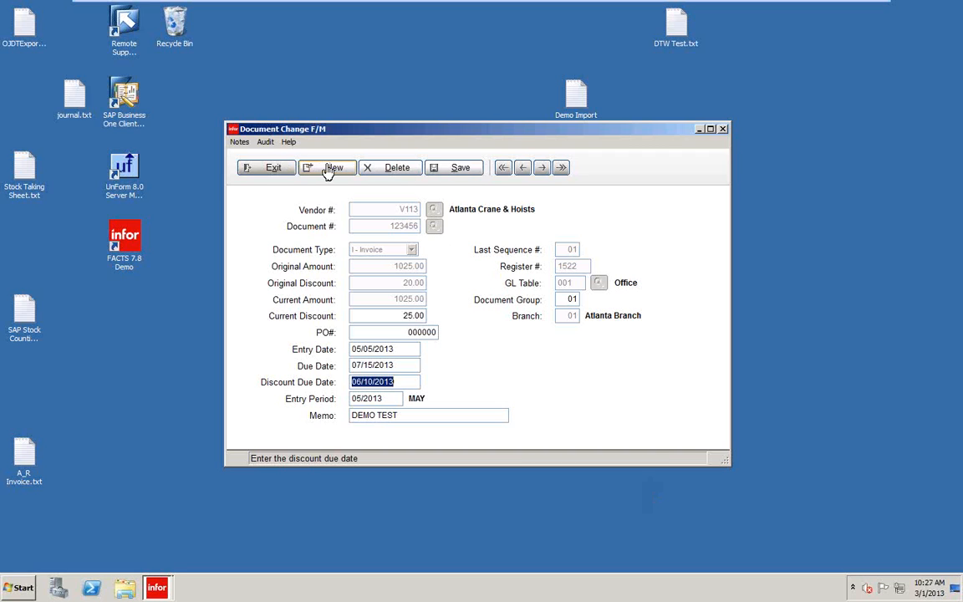
left_click(272, 170)
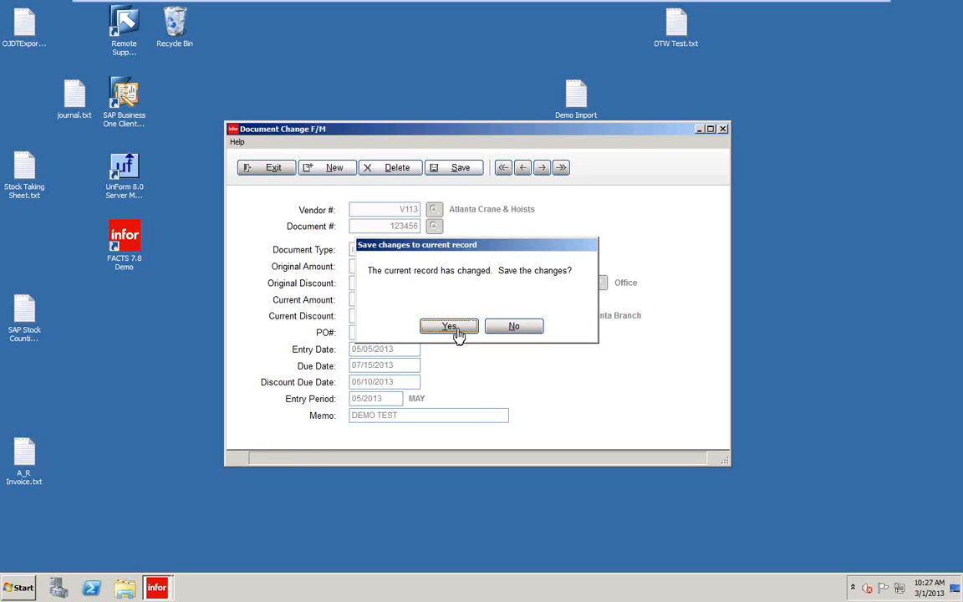
left_click(513, 329)
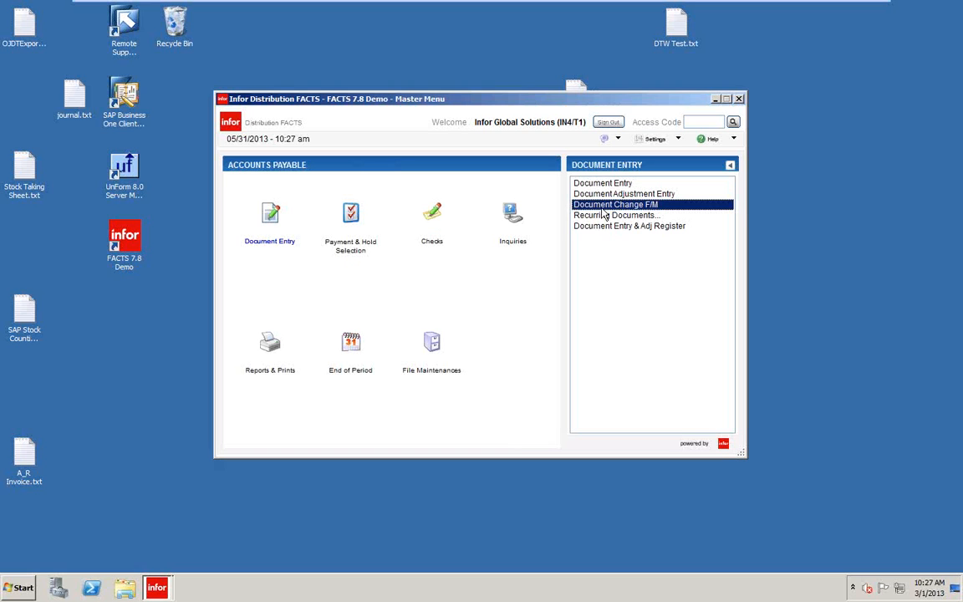
left_click(600, 196)
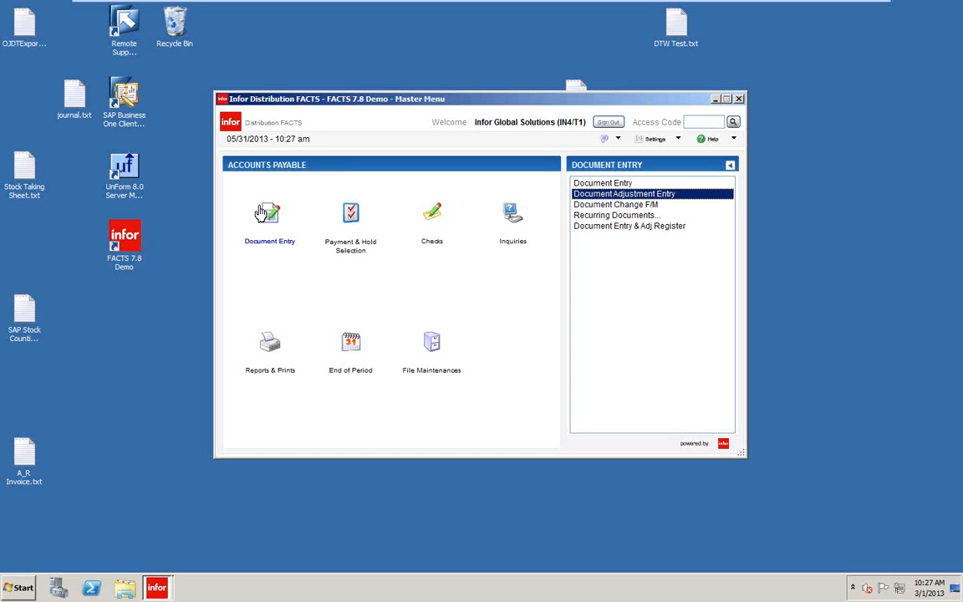
left_click(585, 183)
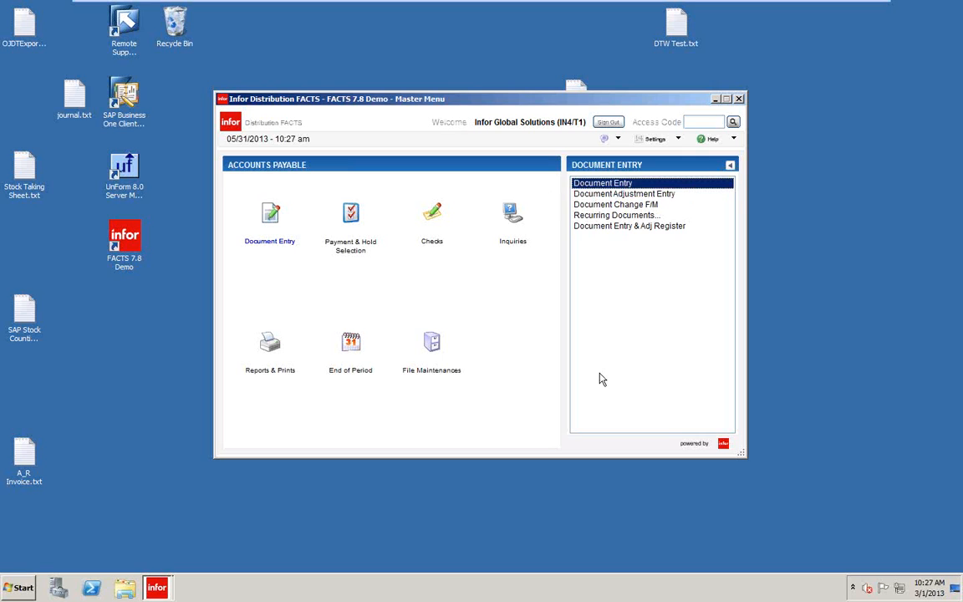
key("Return")
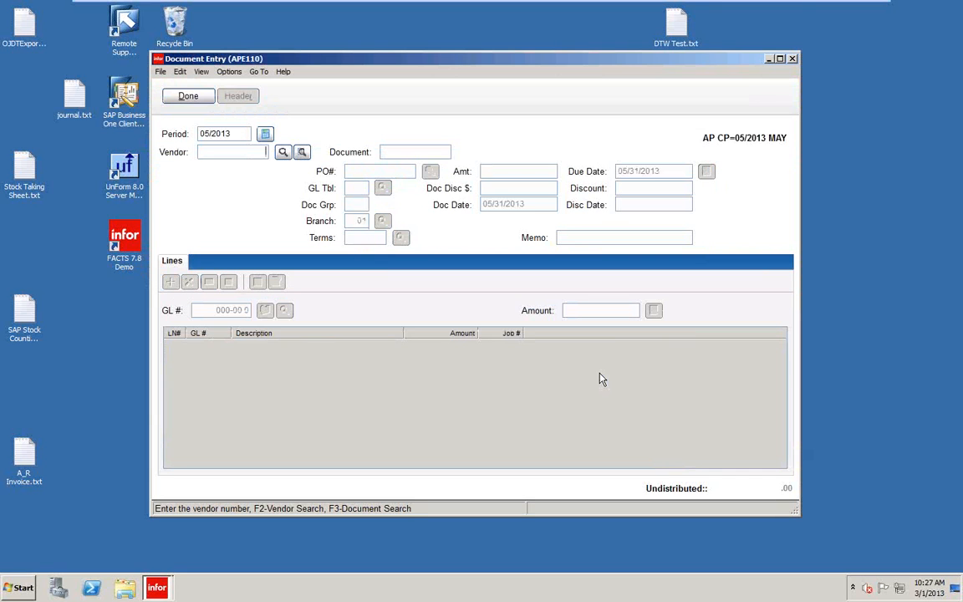
left_click(280, 155)
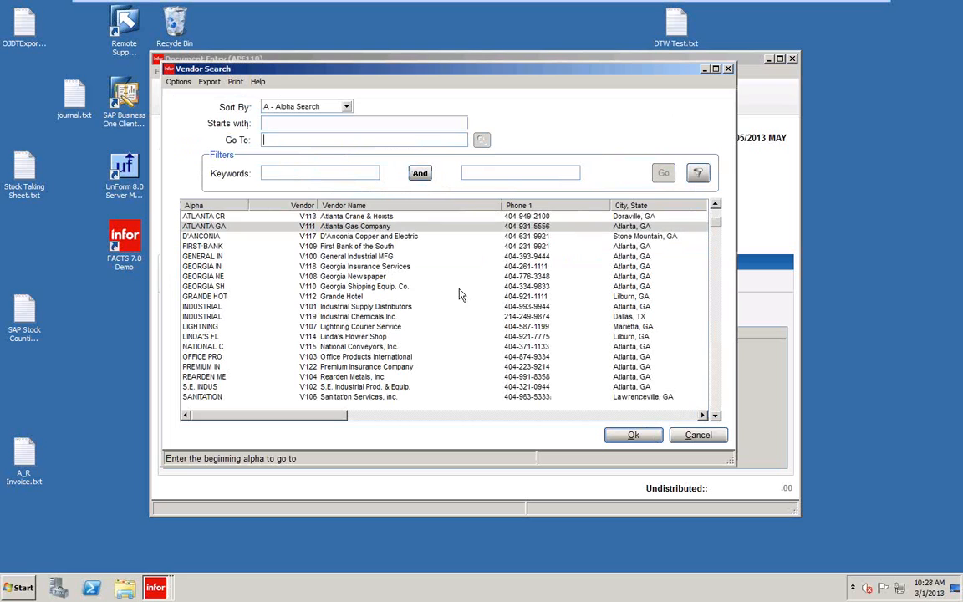
left_click(637, 438)
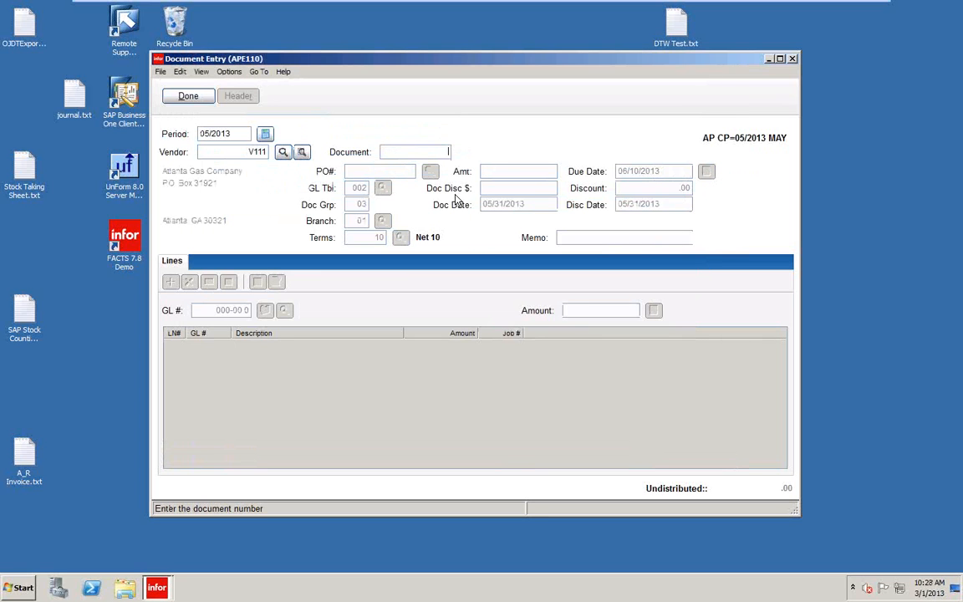
type("4563465324")
key("Return")
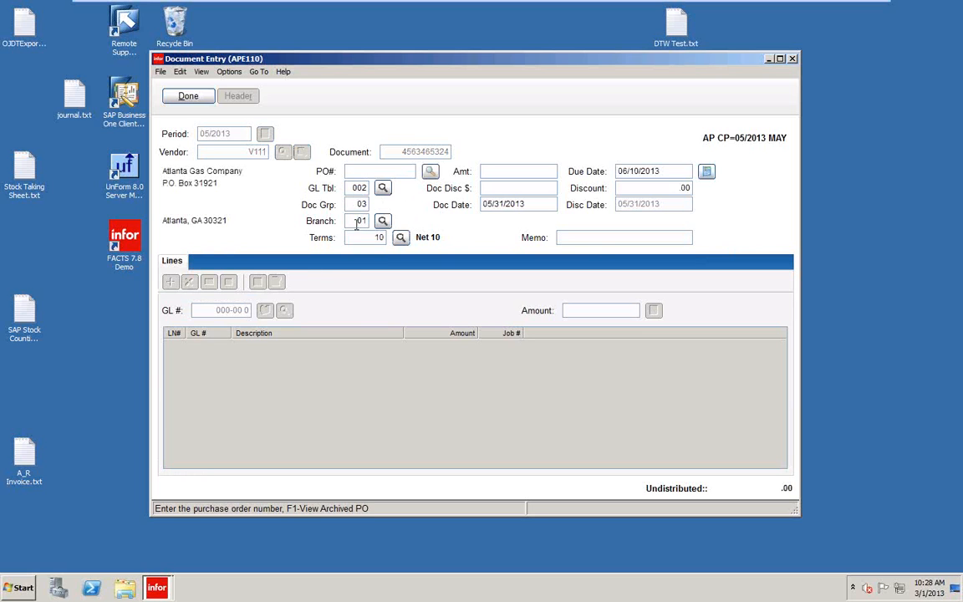
Step: Look up the AP GL posting tables and assign table 001, Office, to the document
left_click(382, 188)
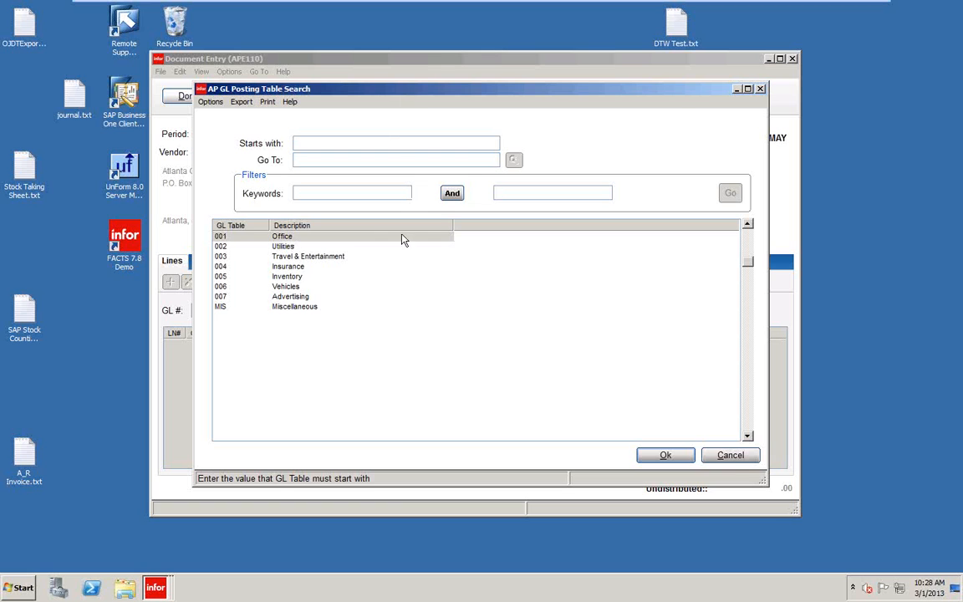
left_click(729, 456)
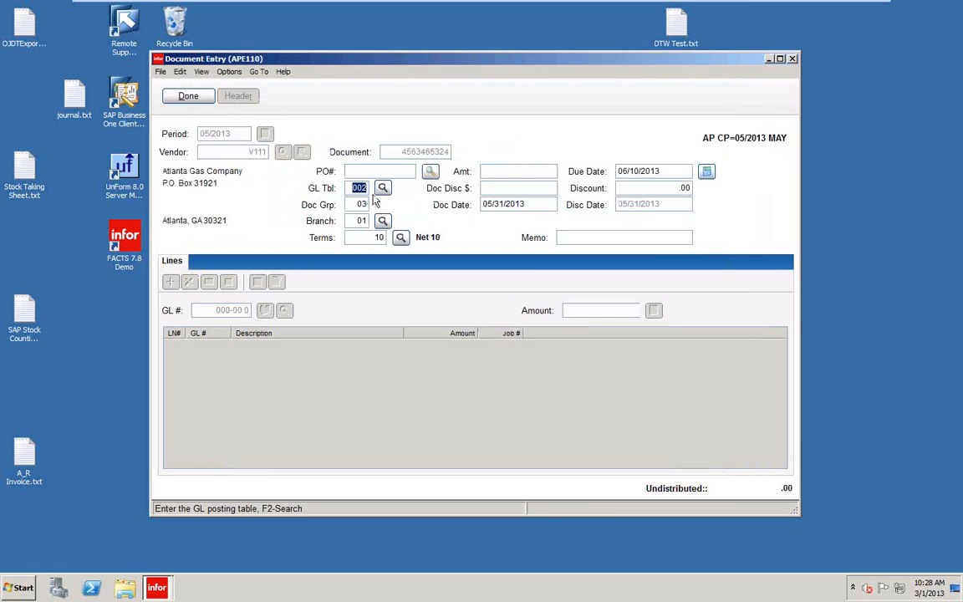
left_click(385, 189)
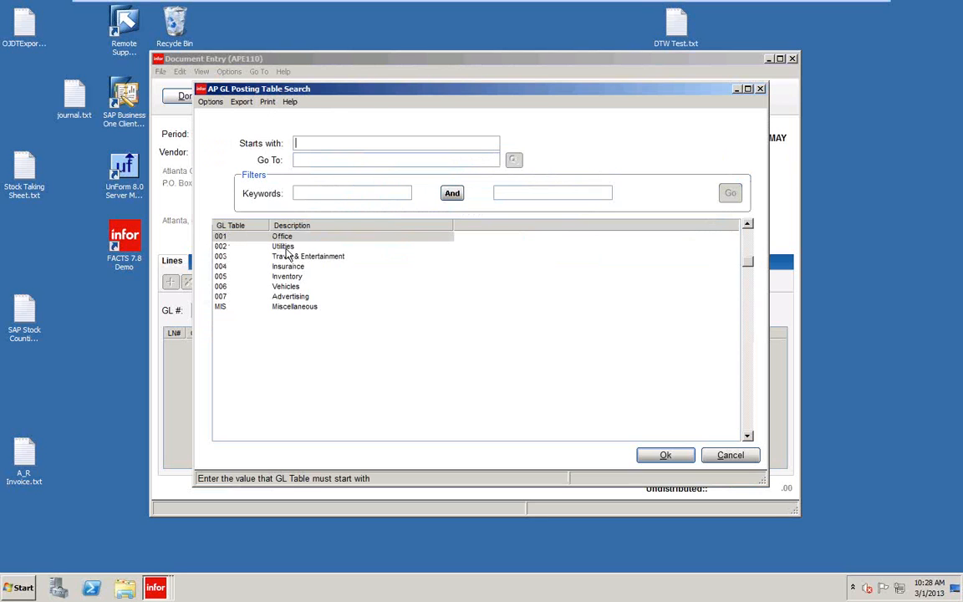
left_click(665, 457)
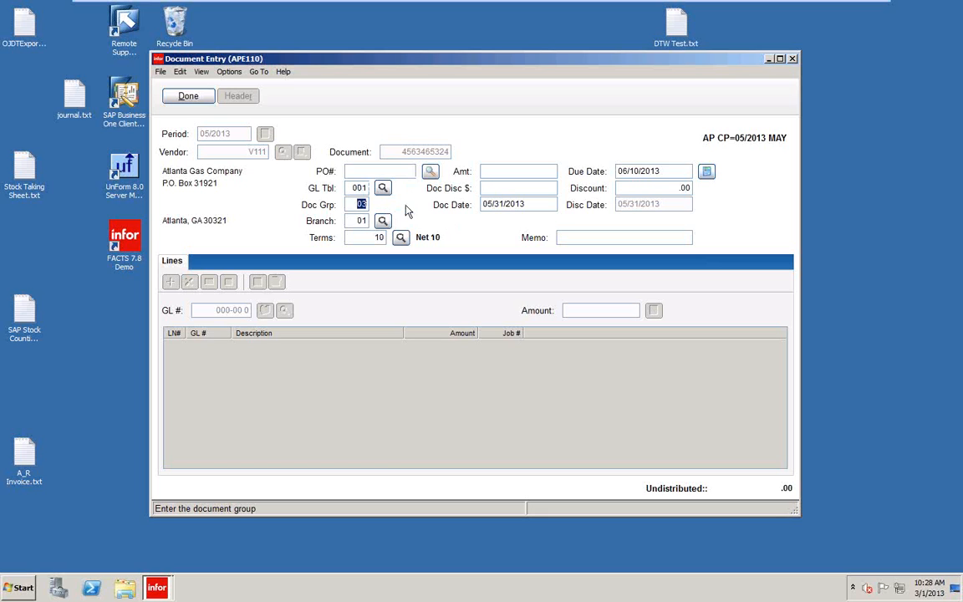
Step: Choose branch 01, Atlanta Branch, and terms code 02, 2% 10th Net 30, for the document
left_click(383, 220)
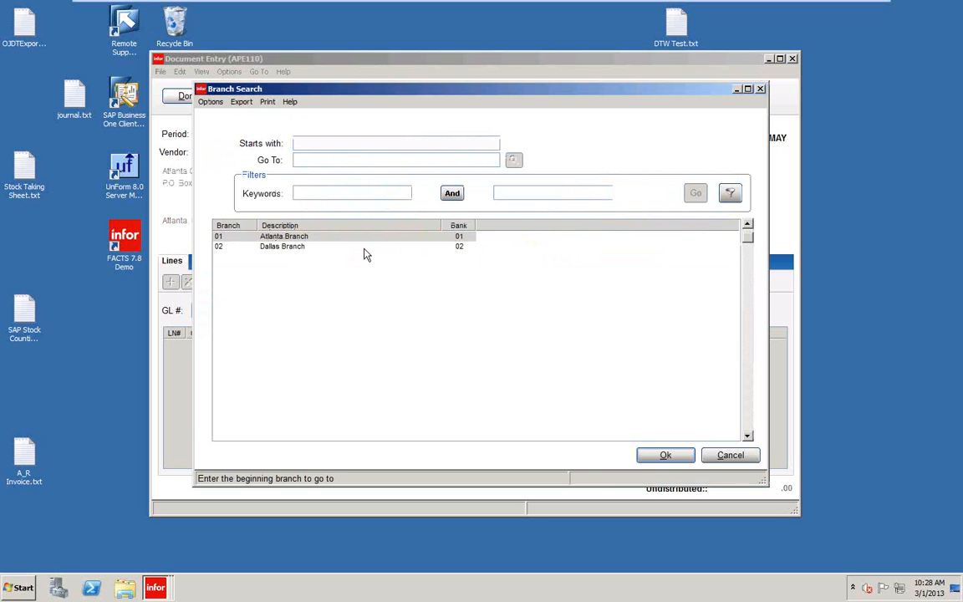
left_click(665, 454)
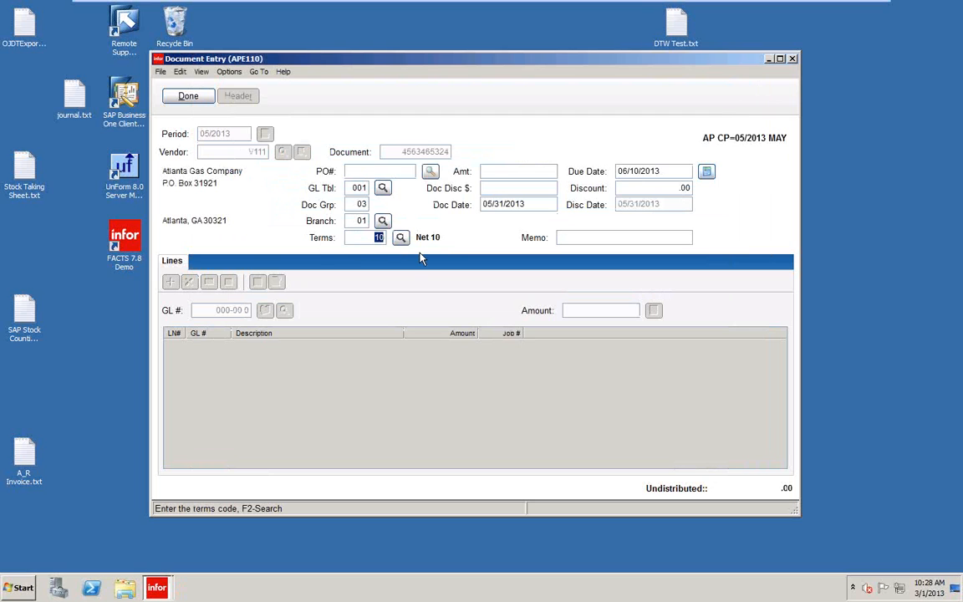
left_click(401, 239)
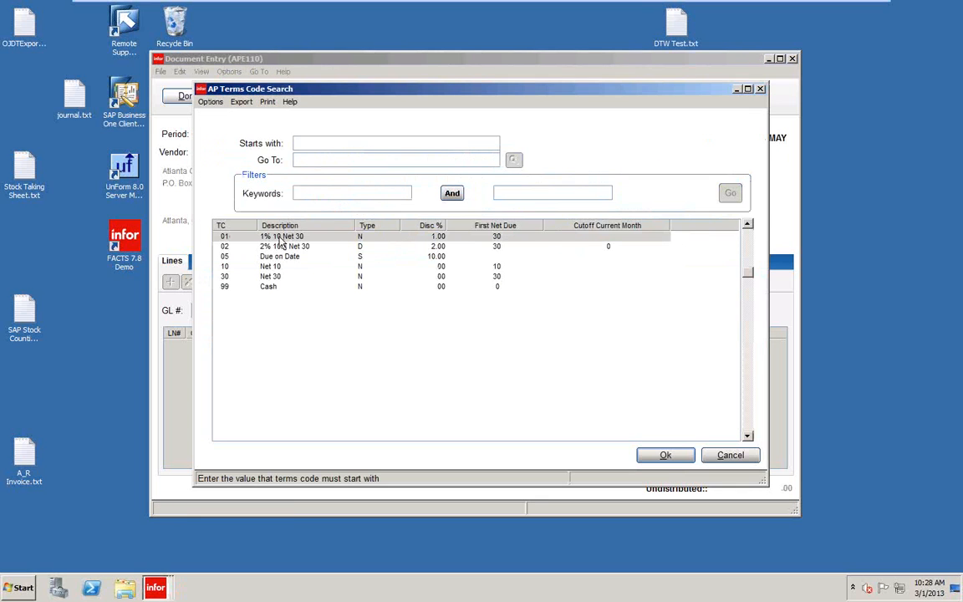
left_click(279, 246)
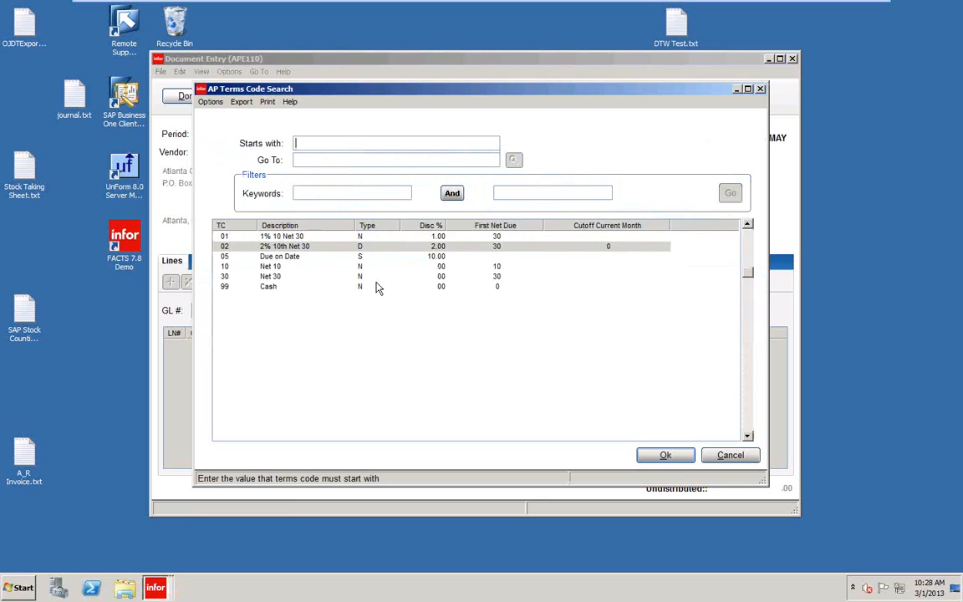
left_click(665, 456)
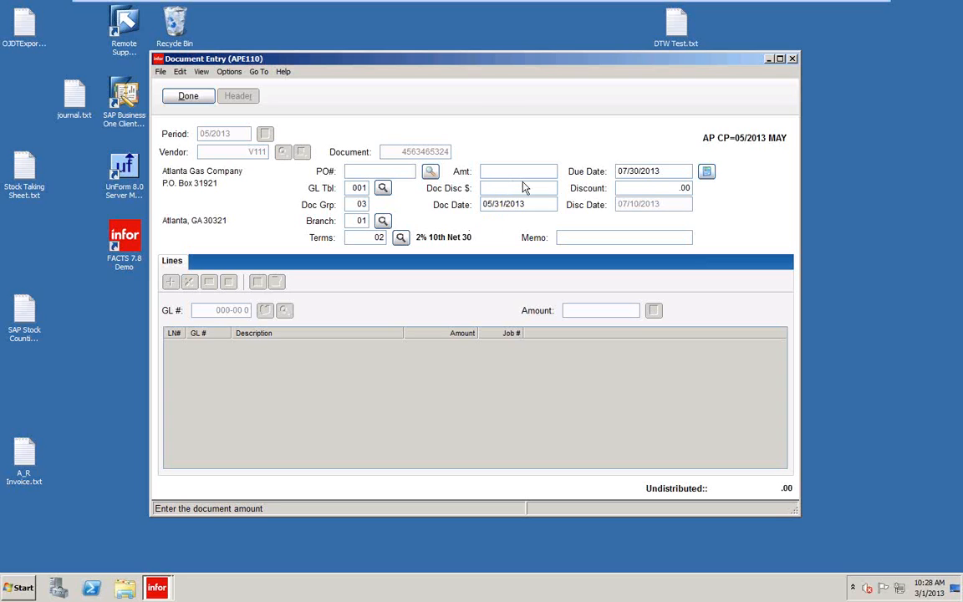
Step: Set the document amount to 1025.00 and the amount on which the discount is computed to 1000.00
type("1025")
left_click(525, 187)
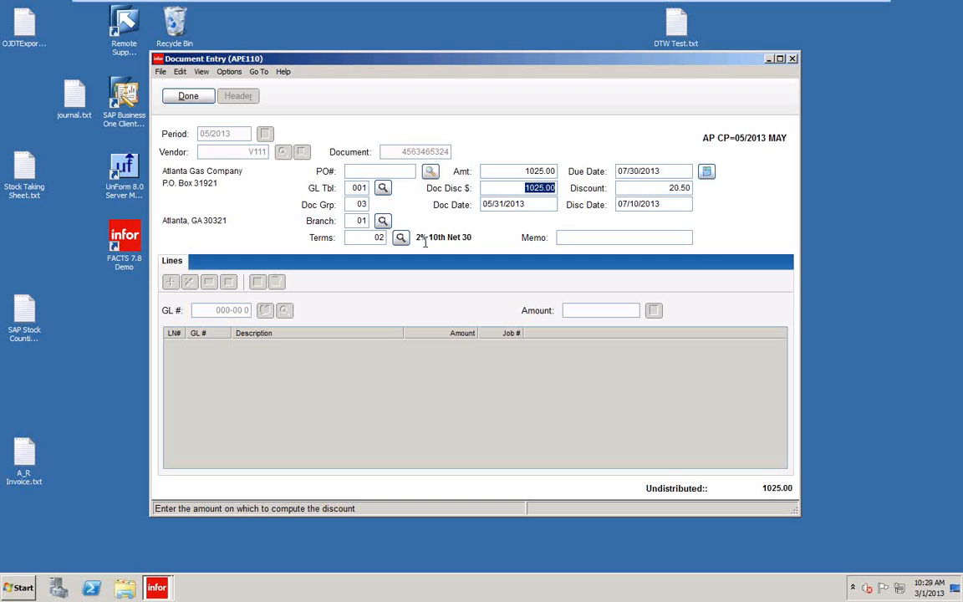
type("1000")
key("Tab")
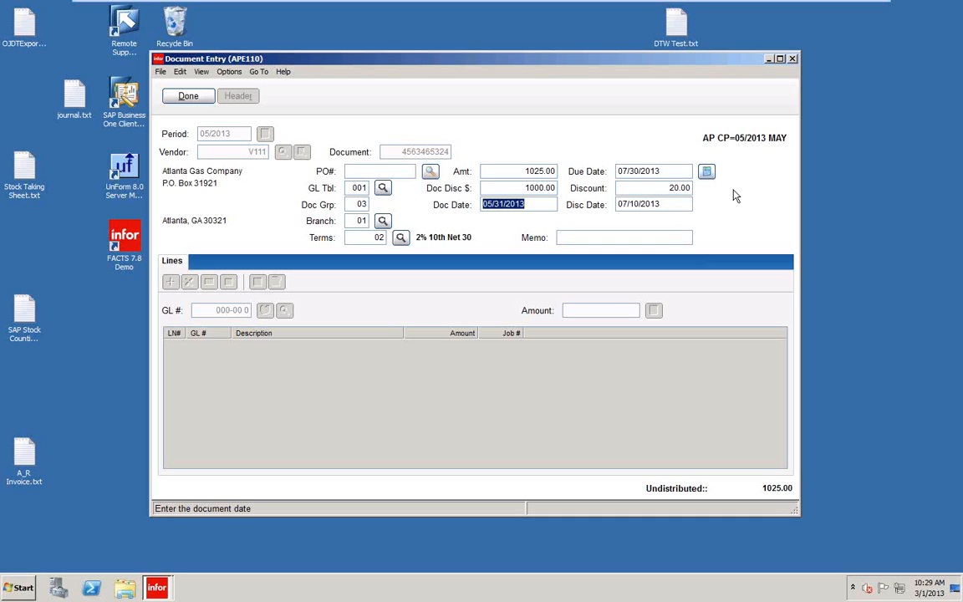
Step: Set the document date to 05/06/2013, and accept the header with a blank memo to reach line entry
type("05/06/201")
type("3")
key("Tab")
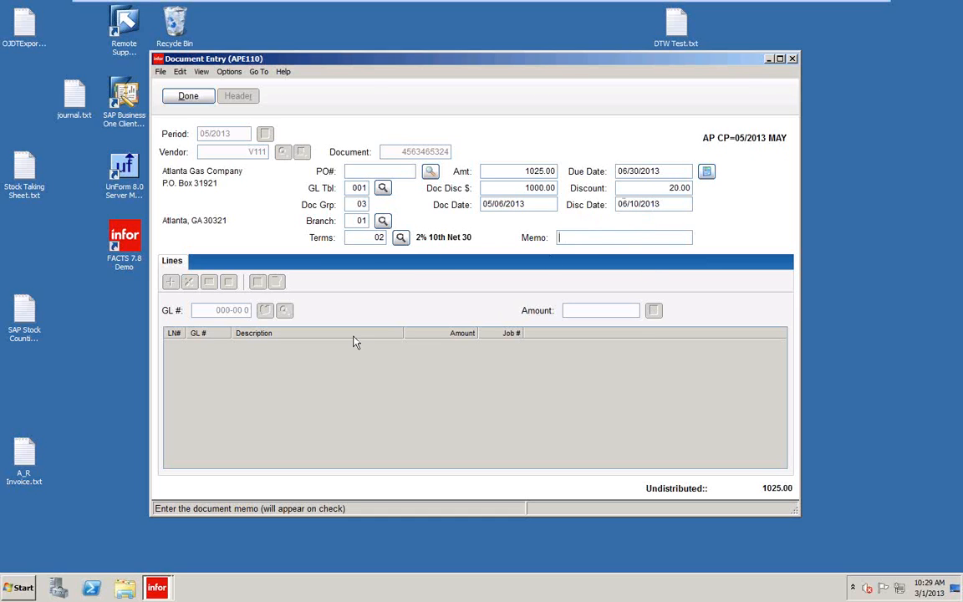
key("Return")
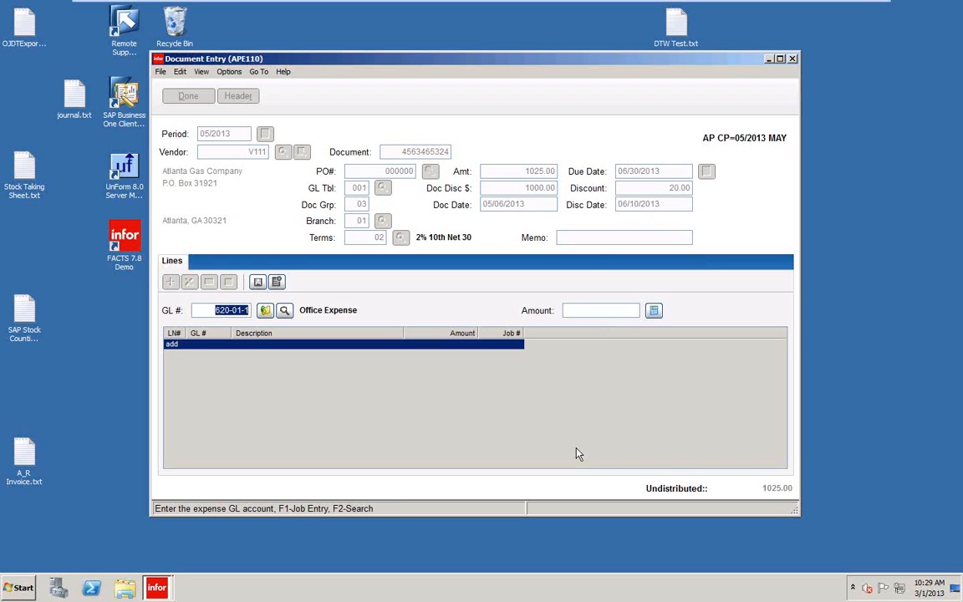
Step: Add a distribution line of 1000.00 to the default GL account 620-01-1, Office Expense
key("Return")
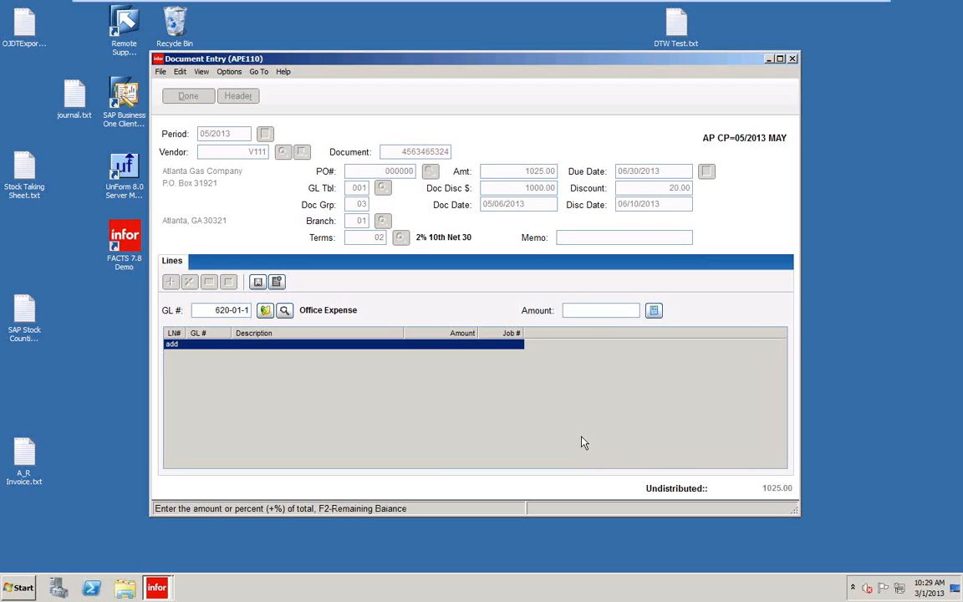
type("1025")
key("BackSpace")
key("BackSpace")
type("00")
key("Return")
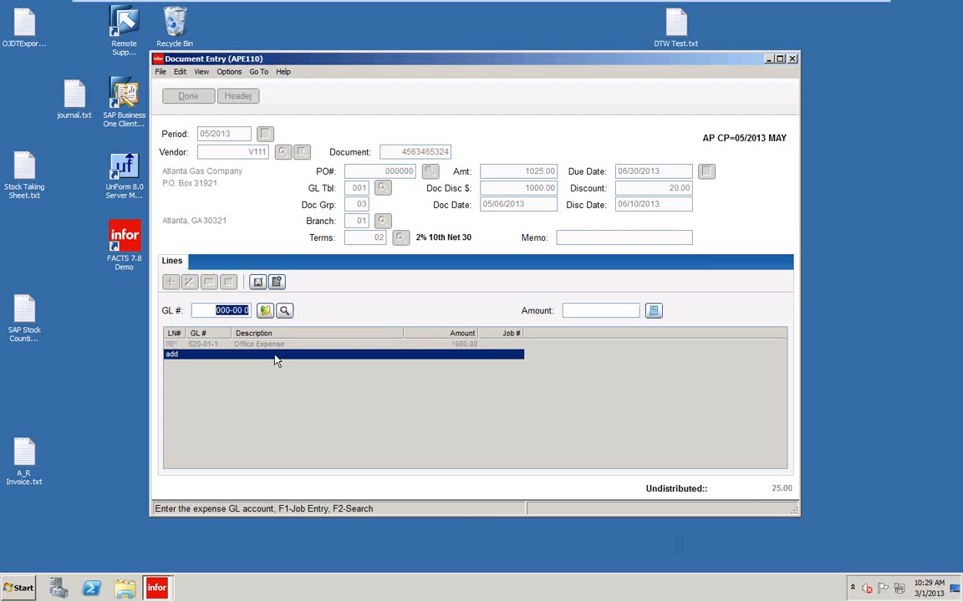
Step: Search the GL accounts for FR and add a line for account 640-01-1, Freight, with the remaining 25.00
left_click(284, 311)
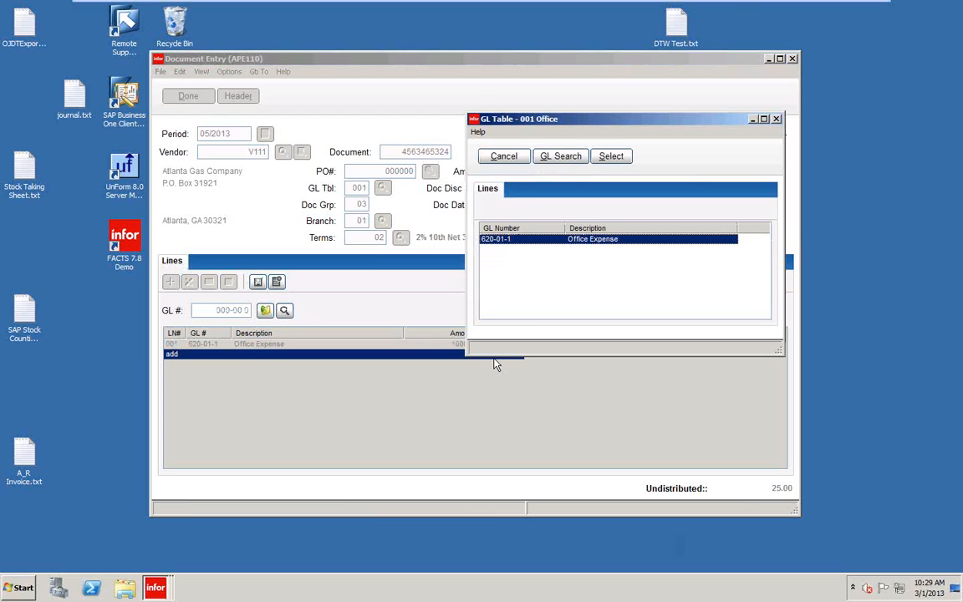
left_click(561, 156)
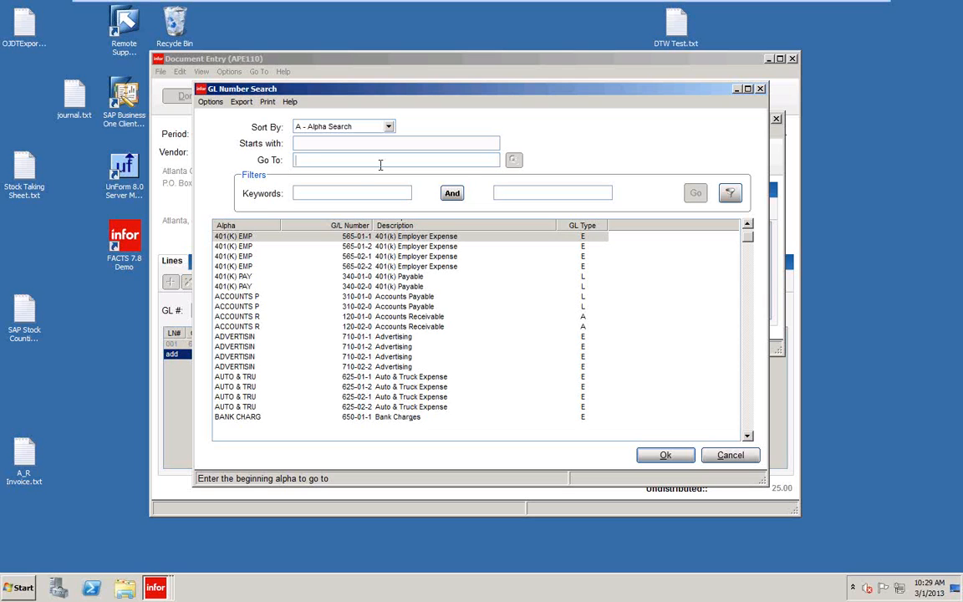
type("FR")
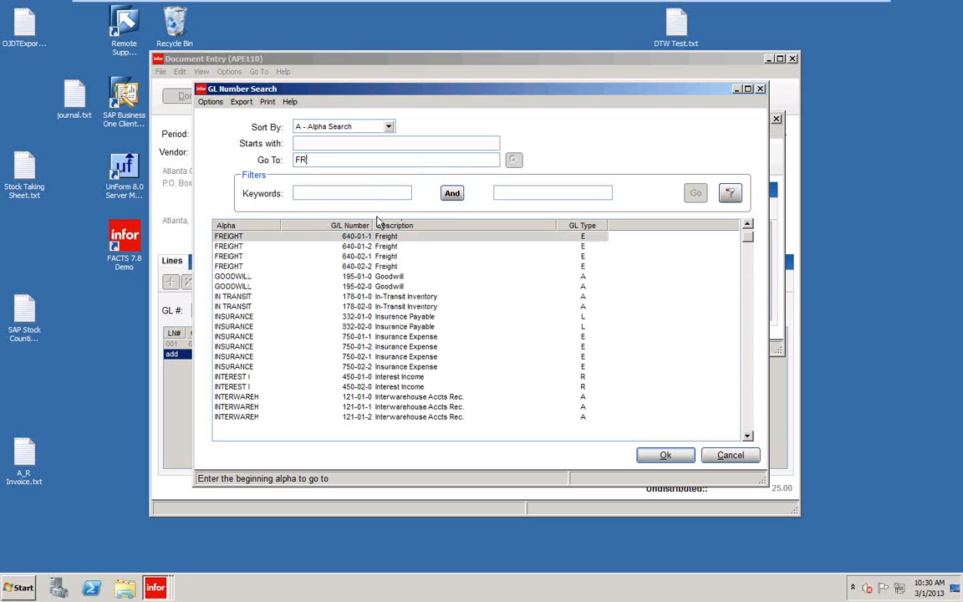
left_click(361, 239)
left_click(669, 456)
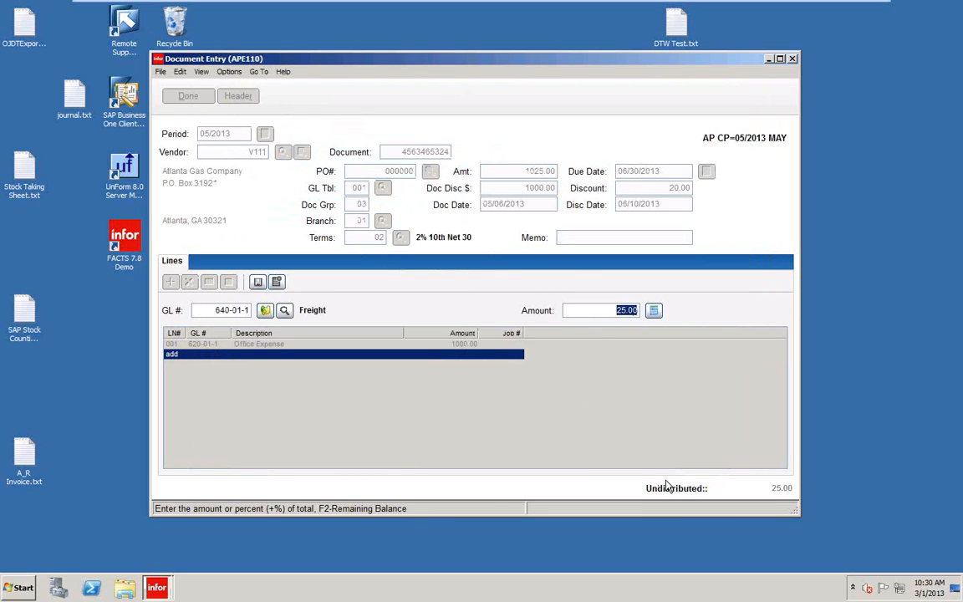
key("Return")
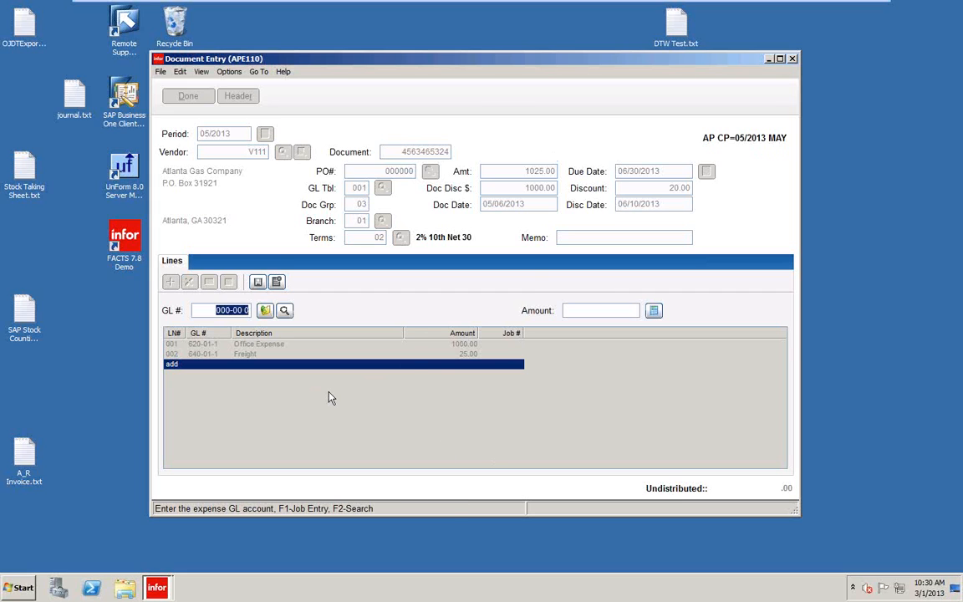
Step: End line entry, review the invoice's header detail, and complete the document
key("Escape")
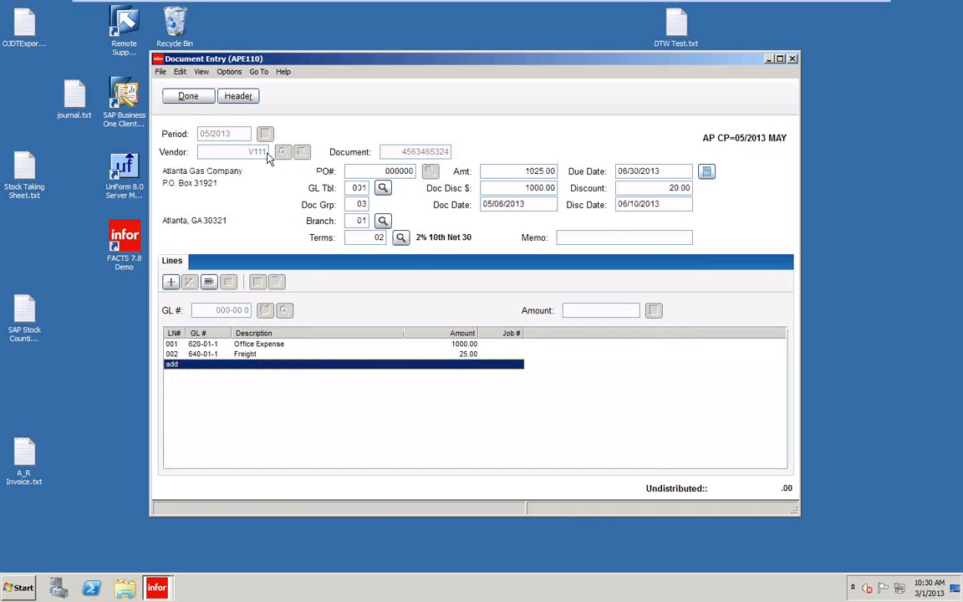
left_click(238, 97)
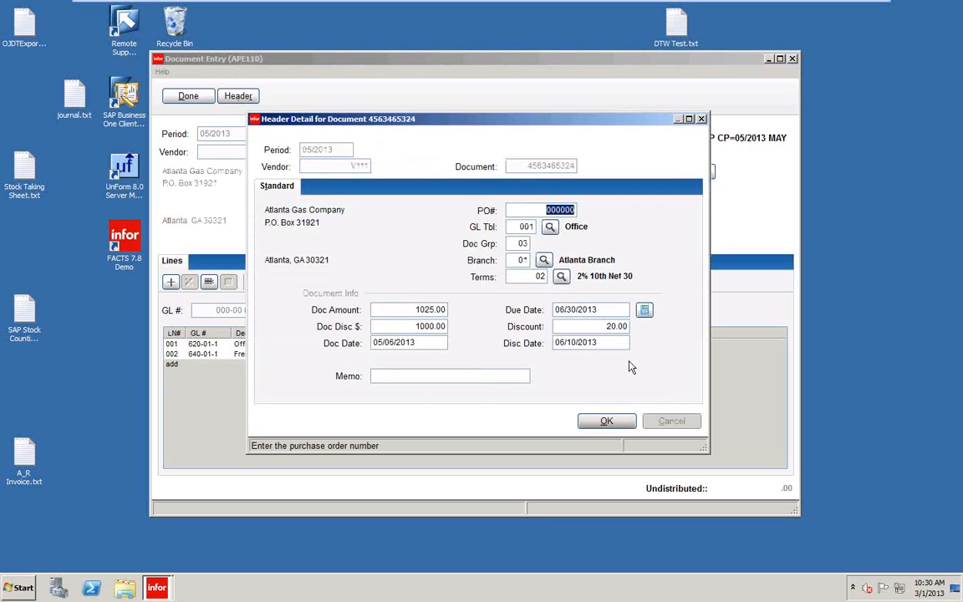
left_click(607, 423)
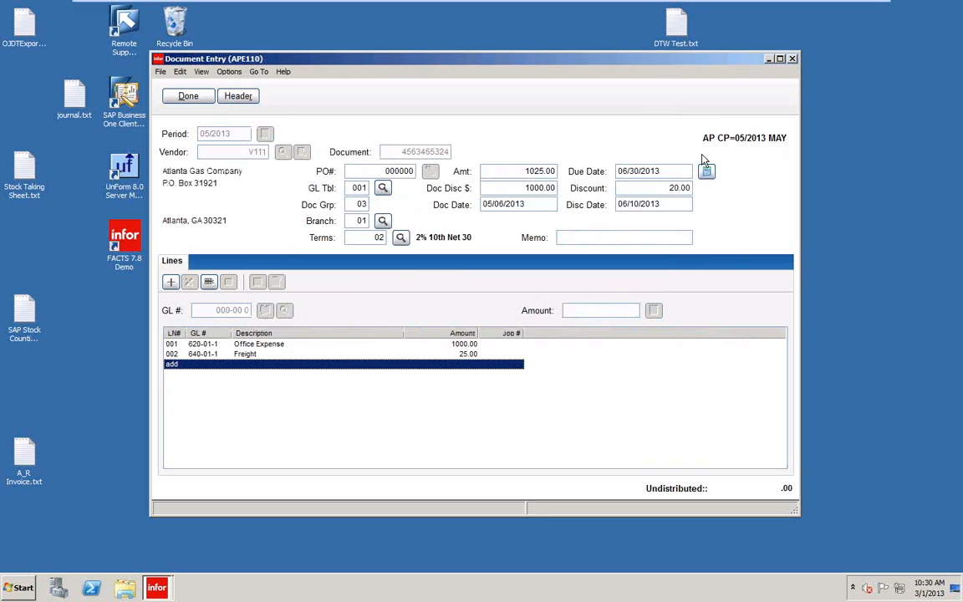
left_click(190, 97)
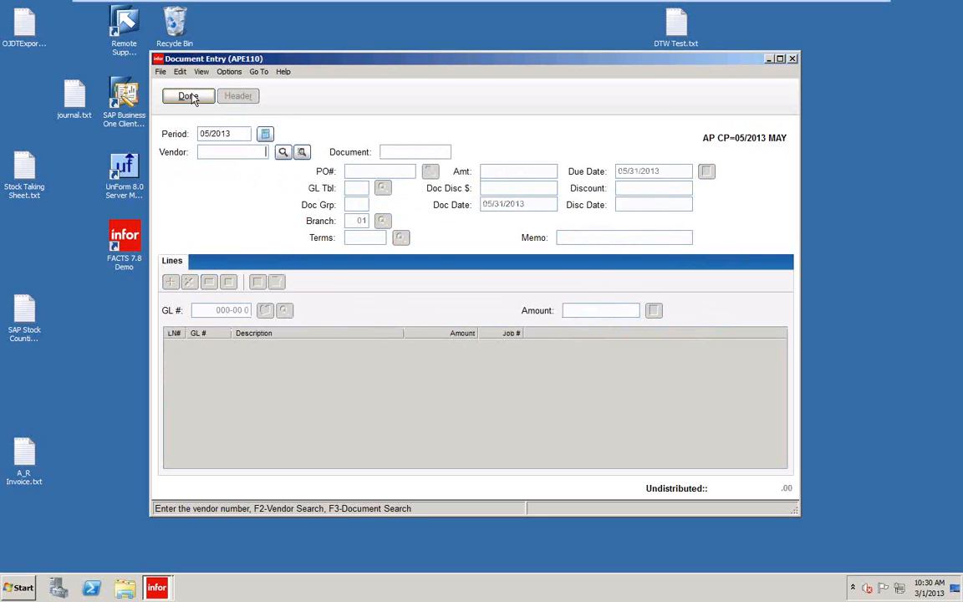
Step: Recall the Atlanta Gas Company invoice through the document search, review it, and close the document
left_click(302, 154)
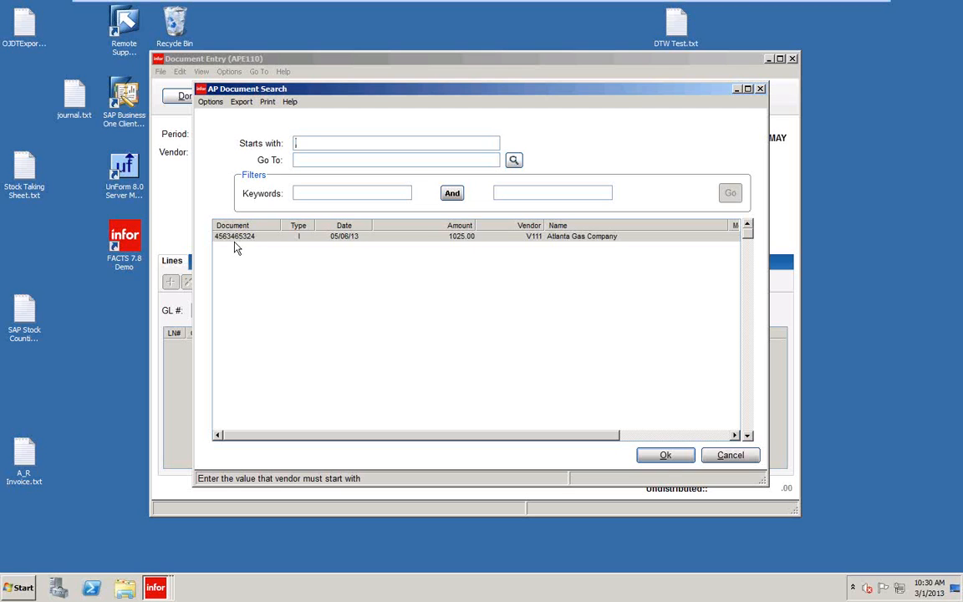
left_click(665, 457)
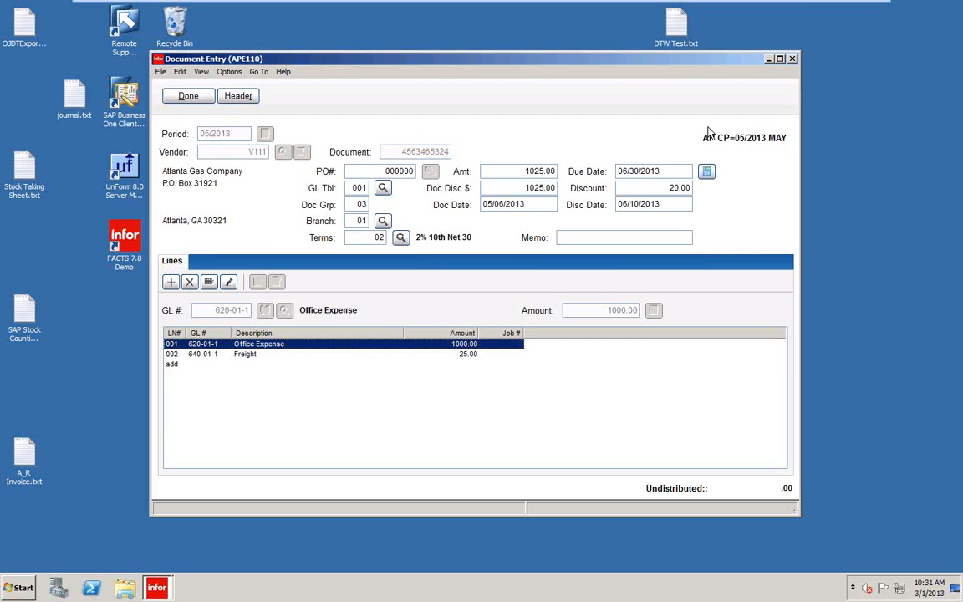
left_click(188, 95)
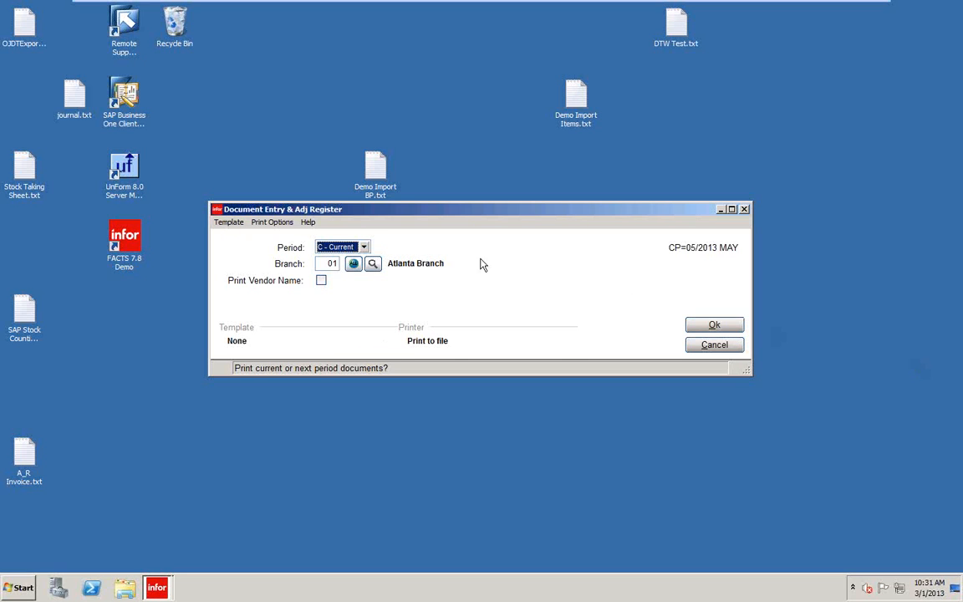
Step: Set the print destination of the Document Entry & Adj Register to A - Archive
left_click(272, 222)
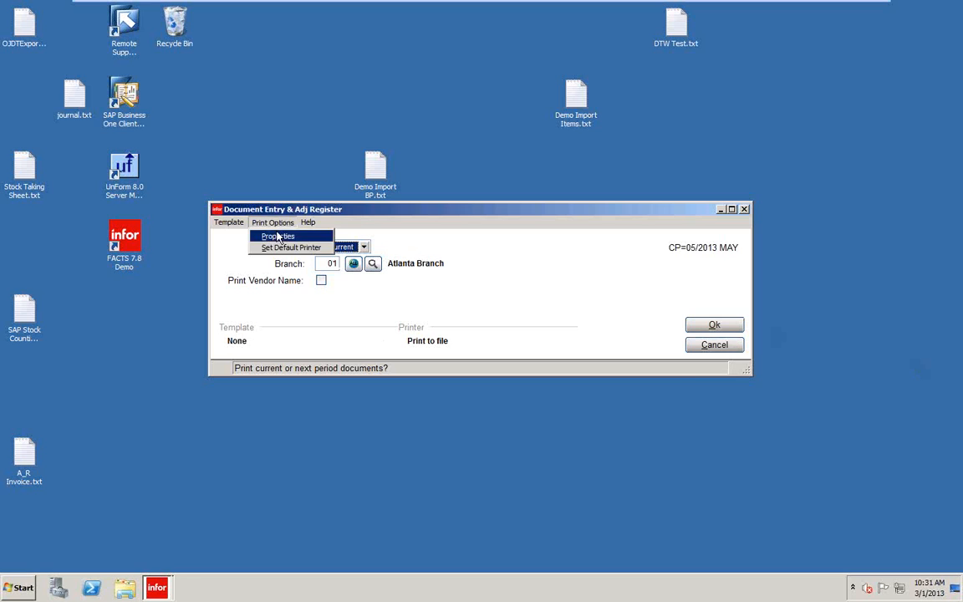
left_click(279, 236)
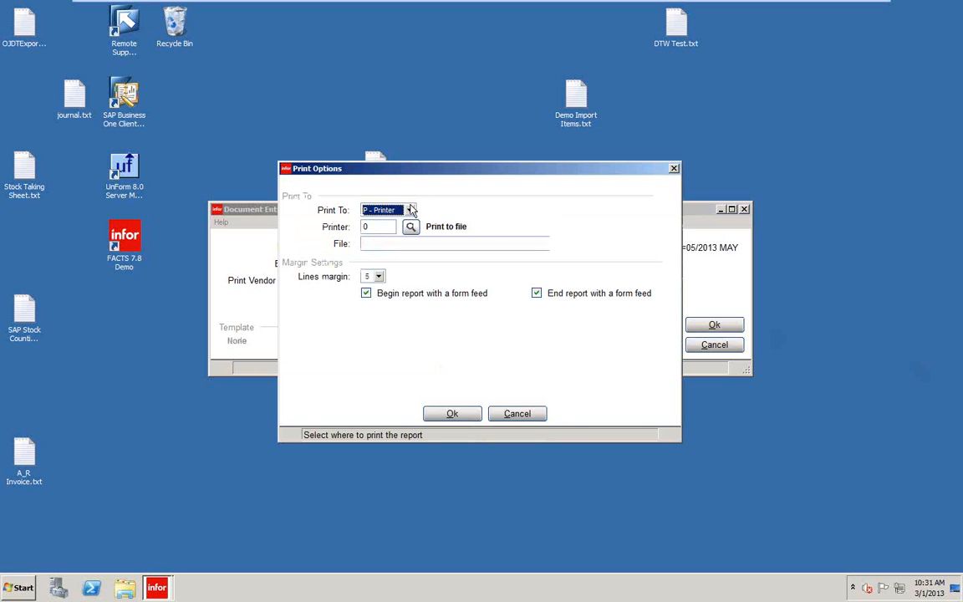
left_click(410, 210)
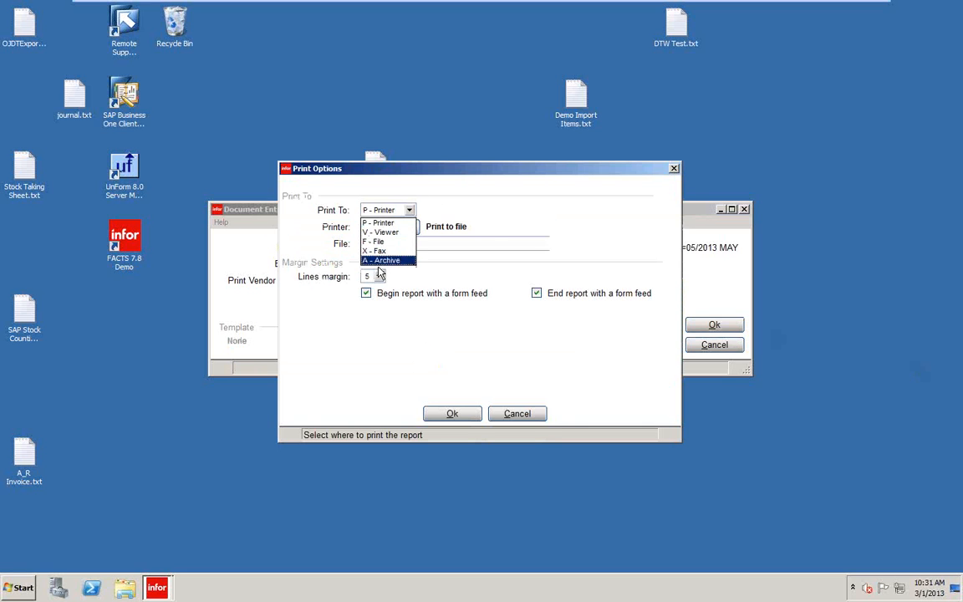
left_click(381, 260)
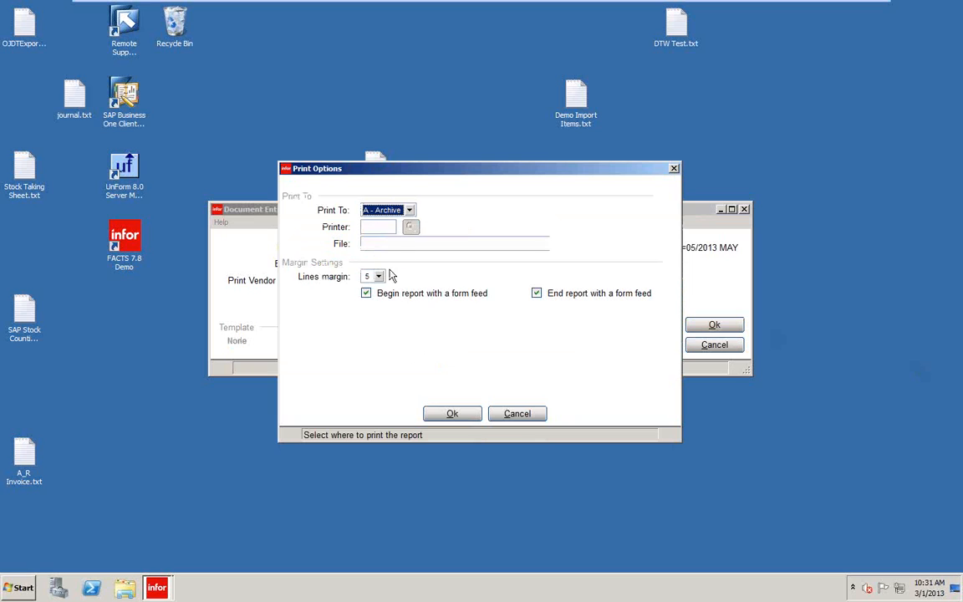
left_click(457, 414)
Step: Run the register into library 1 - archive\lib1 with blank memos, print the GL distribution, and complete the archive
left_click(714, 325)
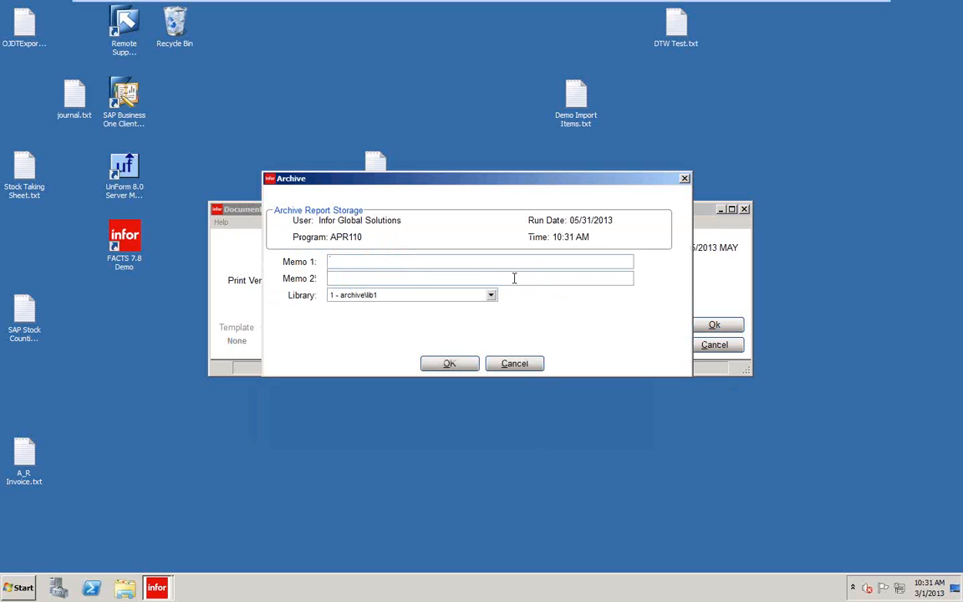
left_click(450, 364)
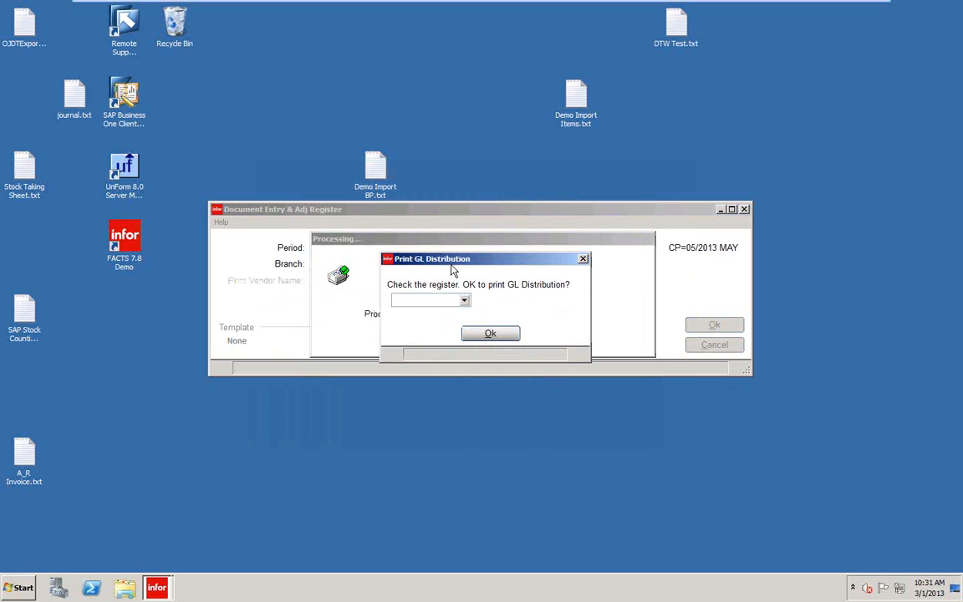
left_click(491, 337)
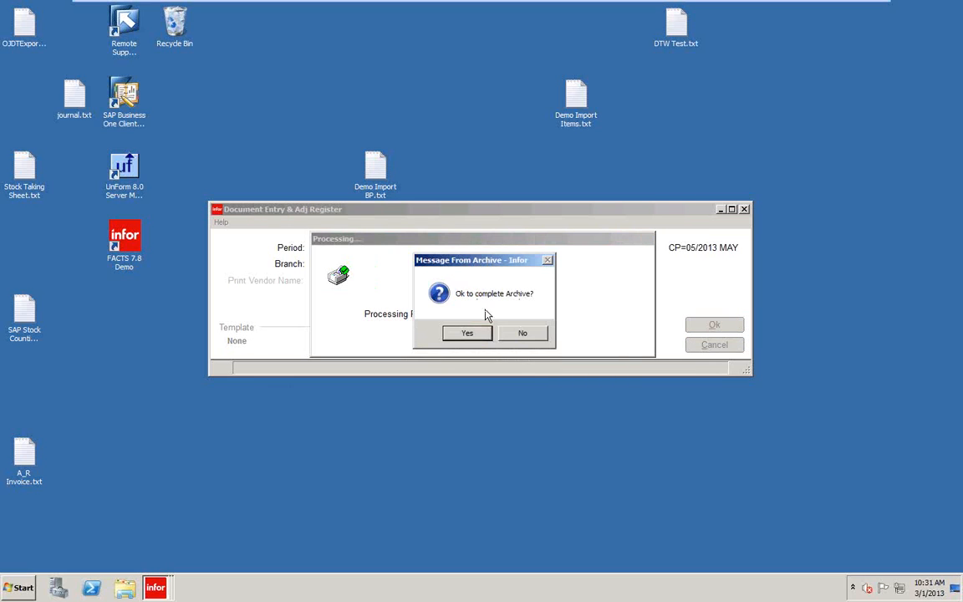
left_click(467, 333)
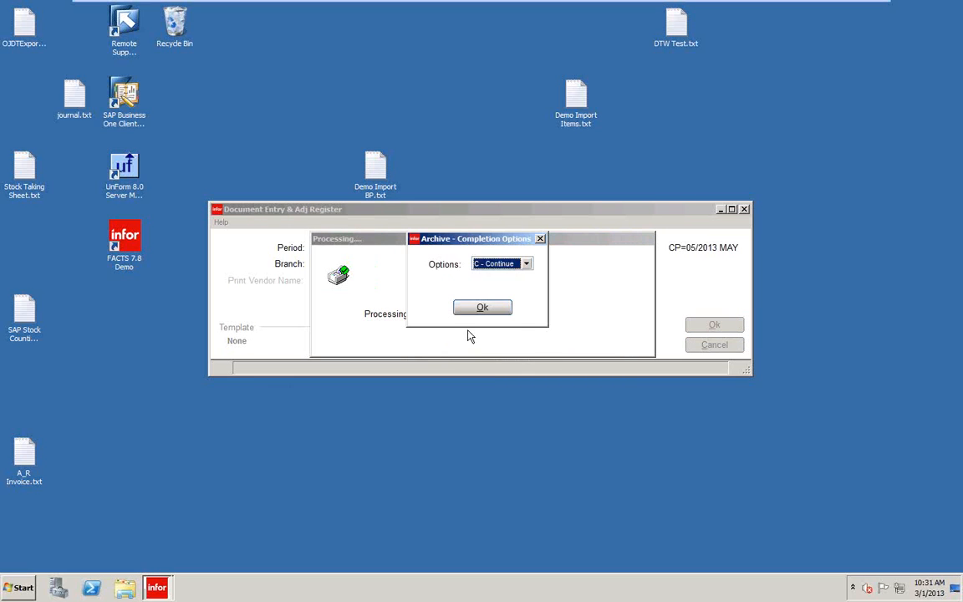
Step: View the archived register, examine its document entries, totals and GL distribution, and close the report
left_click(526, 264)
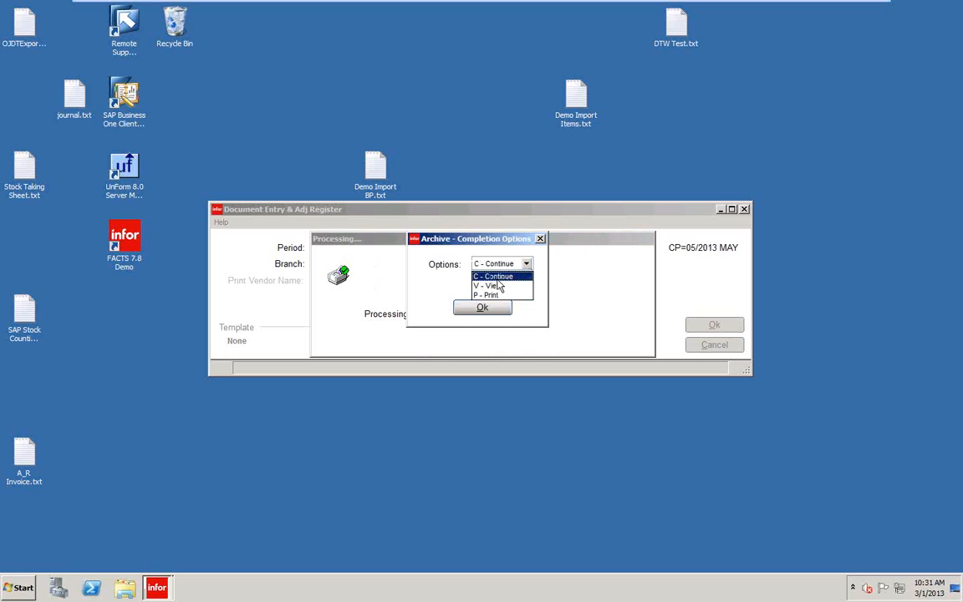
left_click(496, 286)
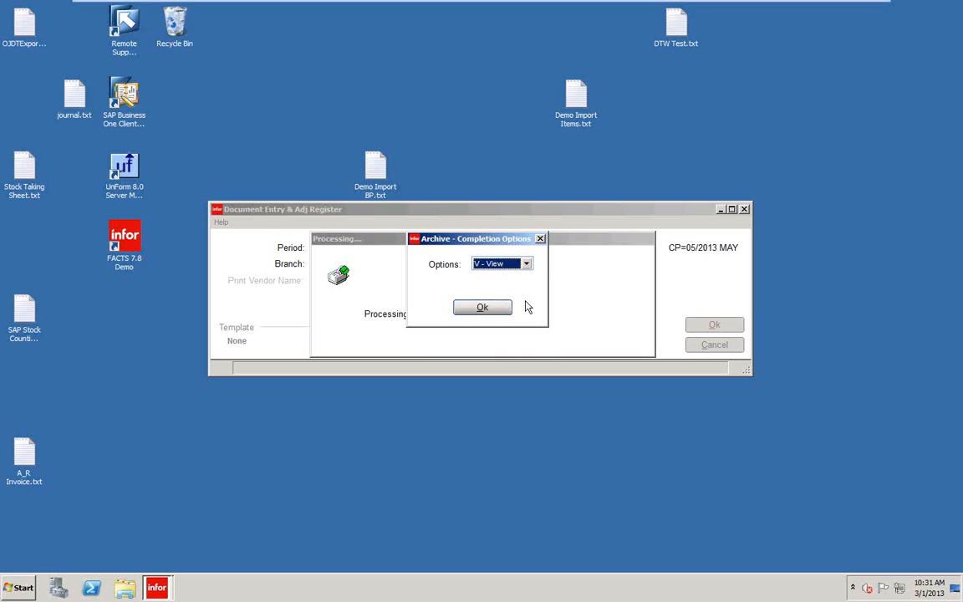
left_click(482, 309)
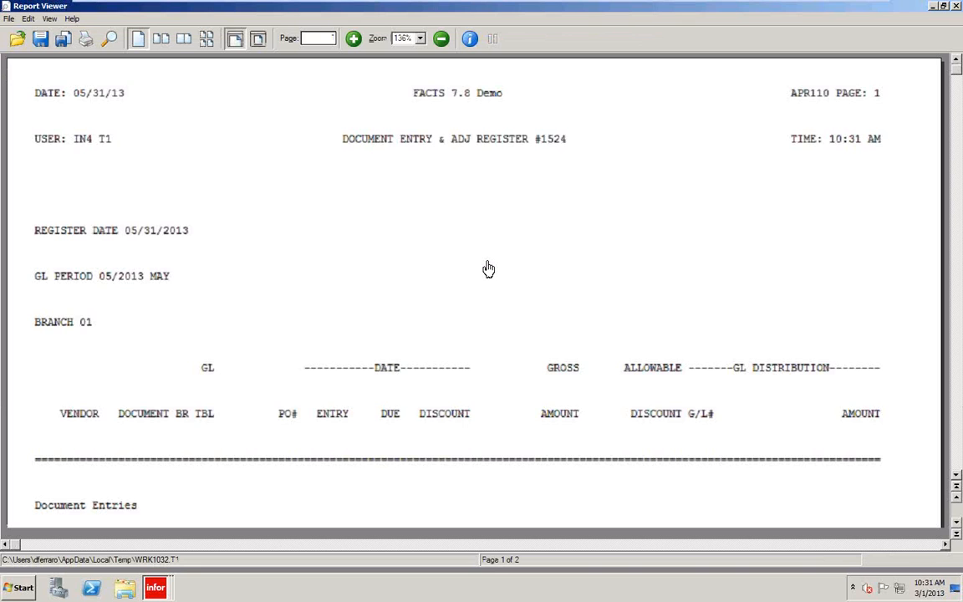
scroll(489, 268, "down", 3)
scroll(489, 268, "up", 1)
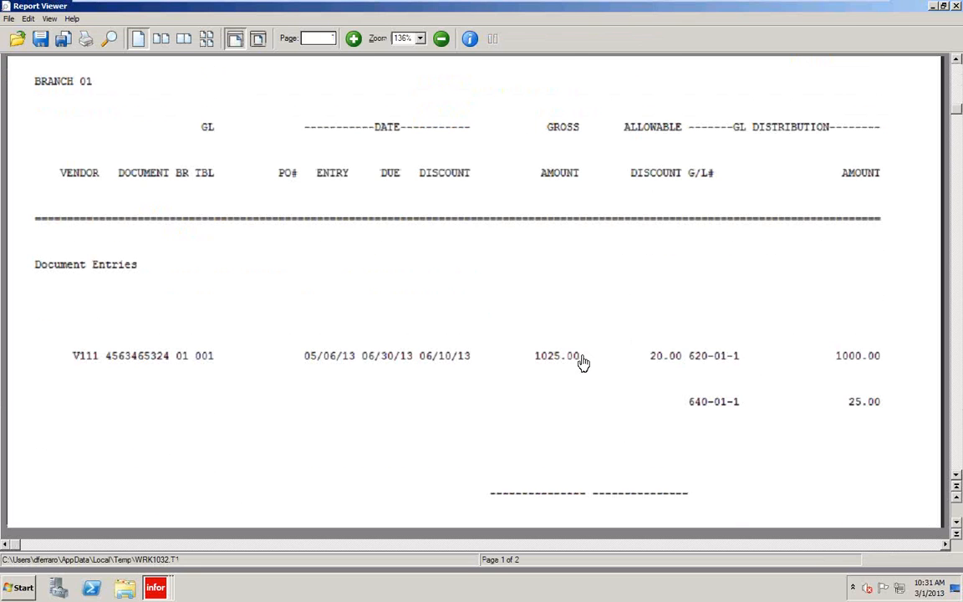
scroll(583, 340, "up", 1)
scroll(580, 338, "down", 2)
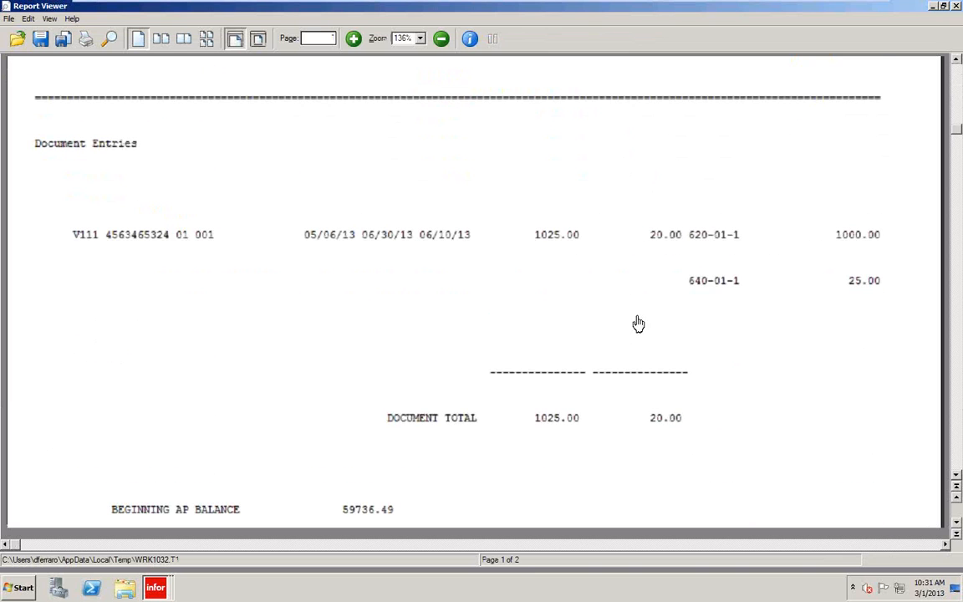
scroll(671, 304, "down", 12)
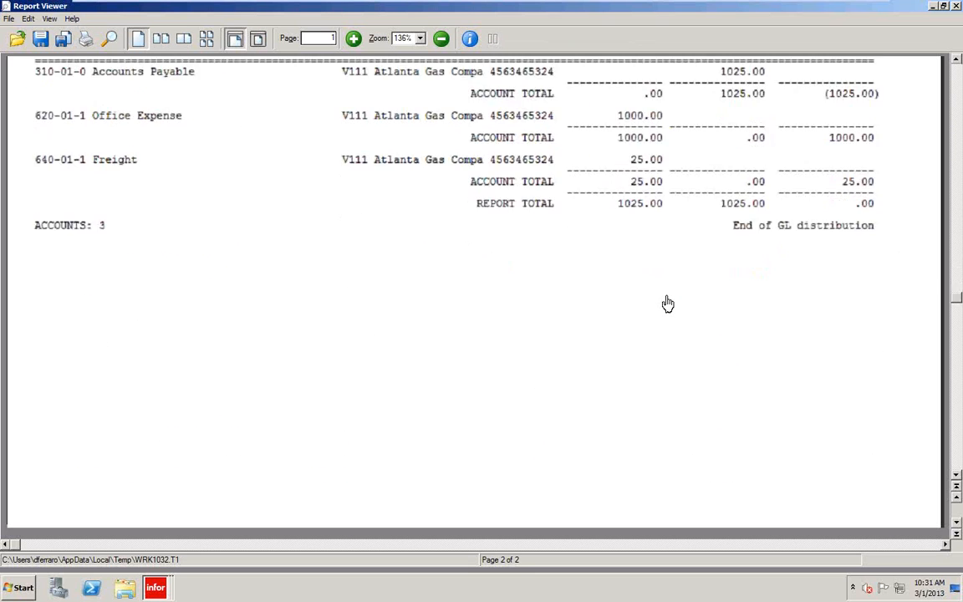
scroll(668, 303, "up", 5)
scroll(643, 303, "down", 3)
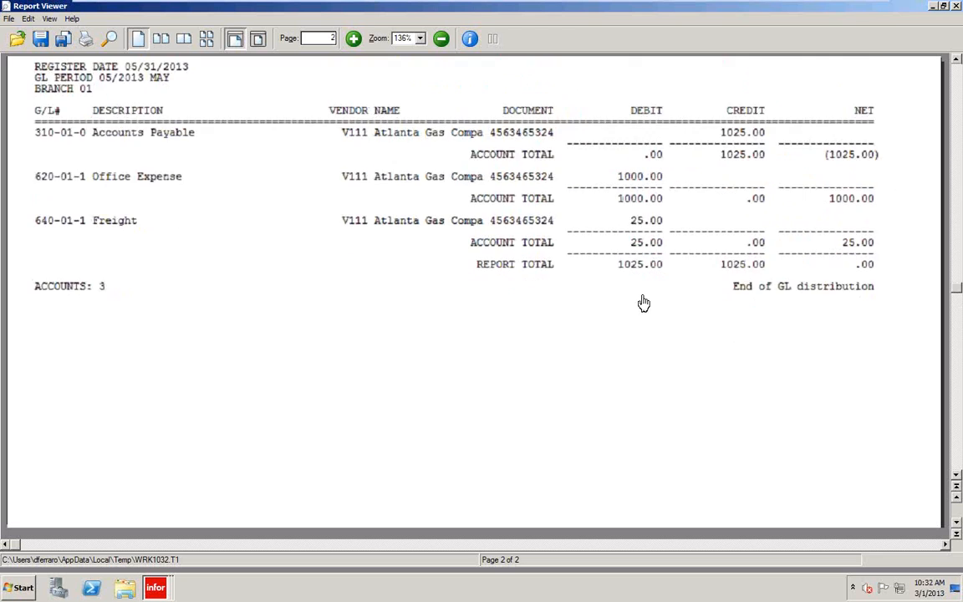
scroll(481, 282, "up", 3)
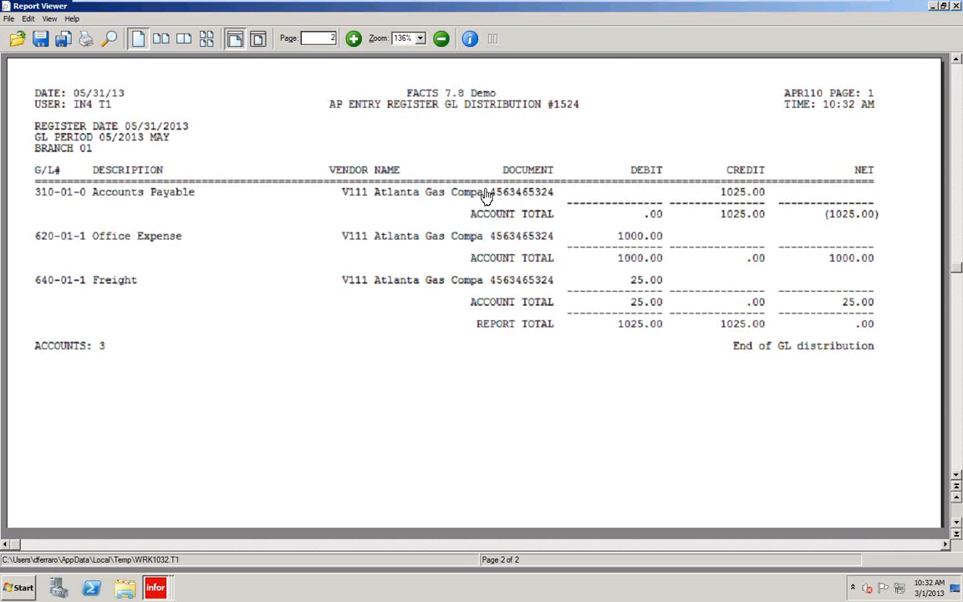
left_click(957, 6)
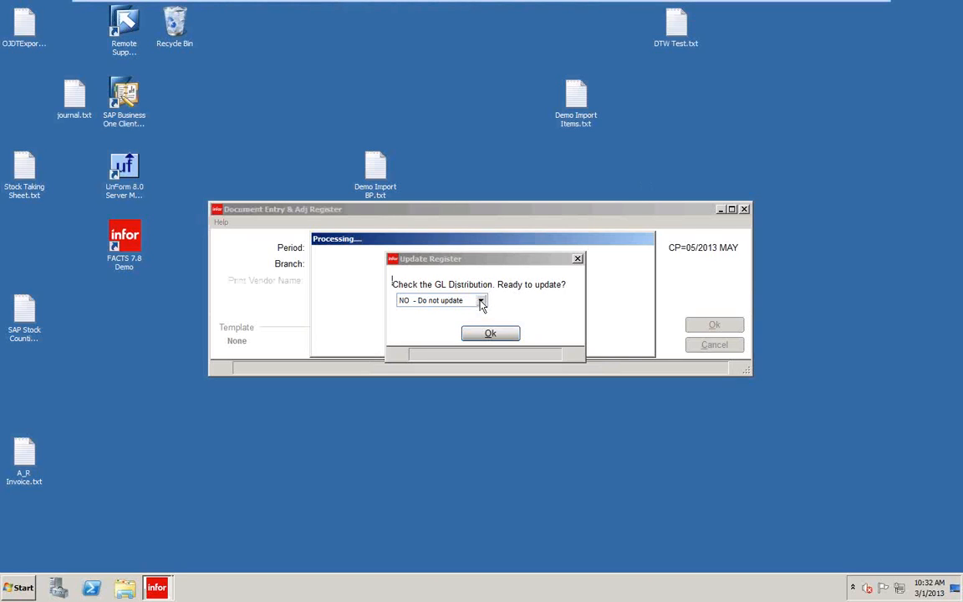
Step: Answer the Update Register prompt with YES - Update and run the update
left_click(481, 302)
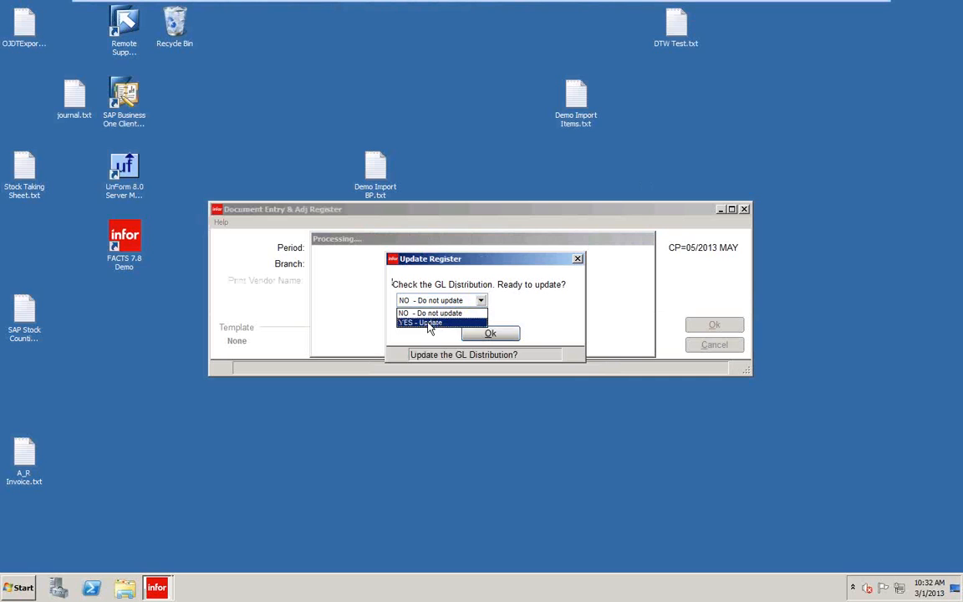
left_click(429, 323)
left_click(490, 336)
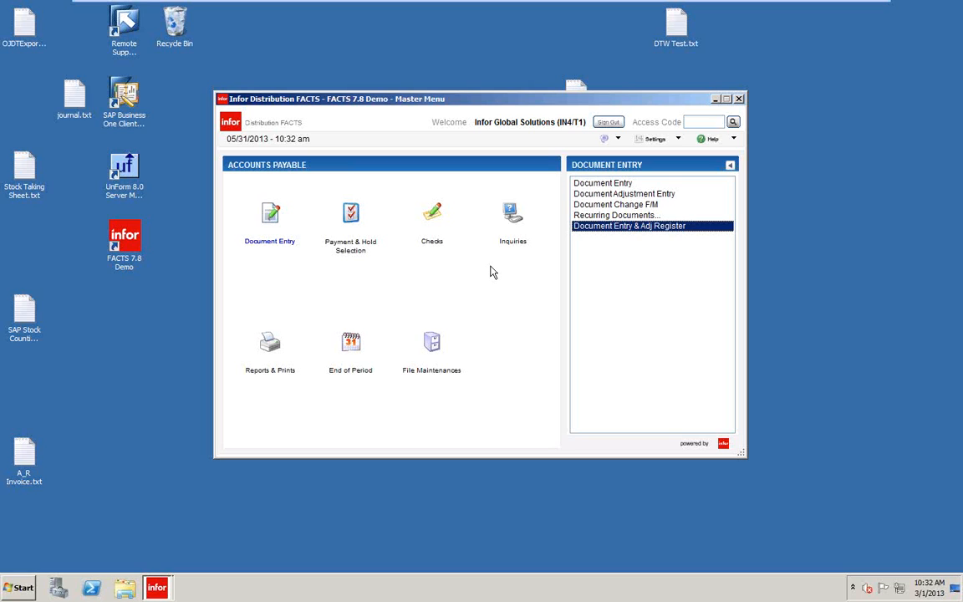
Step: Check the document search in Document Entry for the posted invoice, and exit to the Accounts Payable menu
double_click(590, 185)
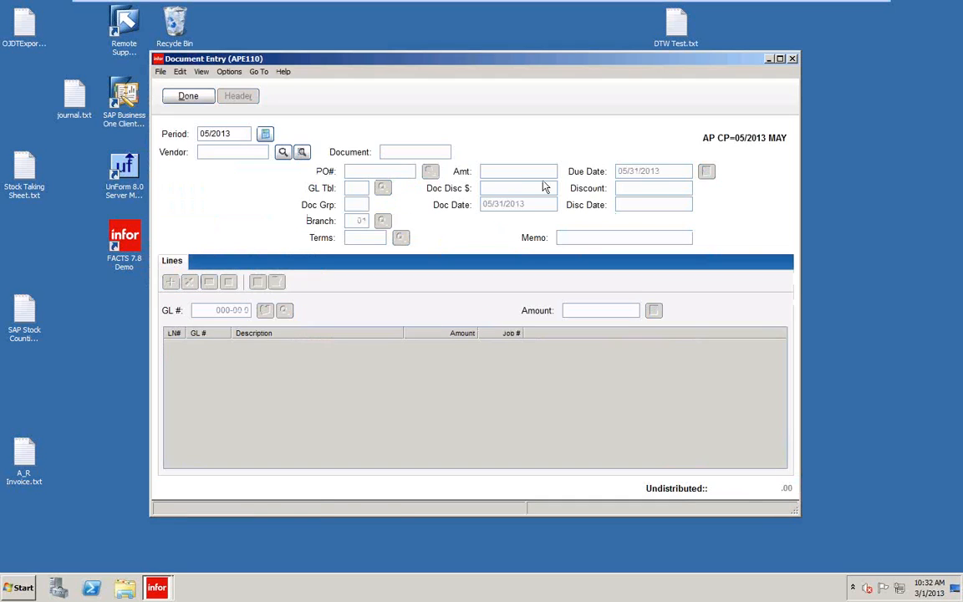
left_click(303, 153)
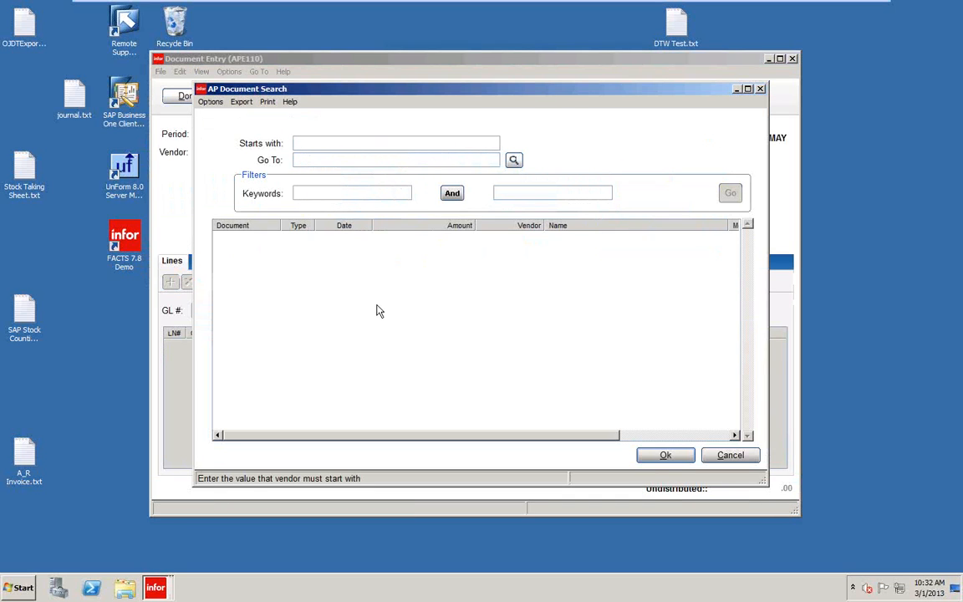
left_click(730, 456)
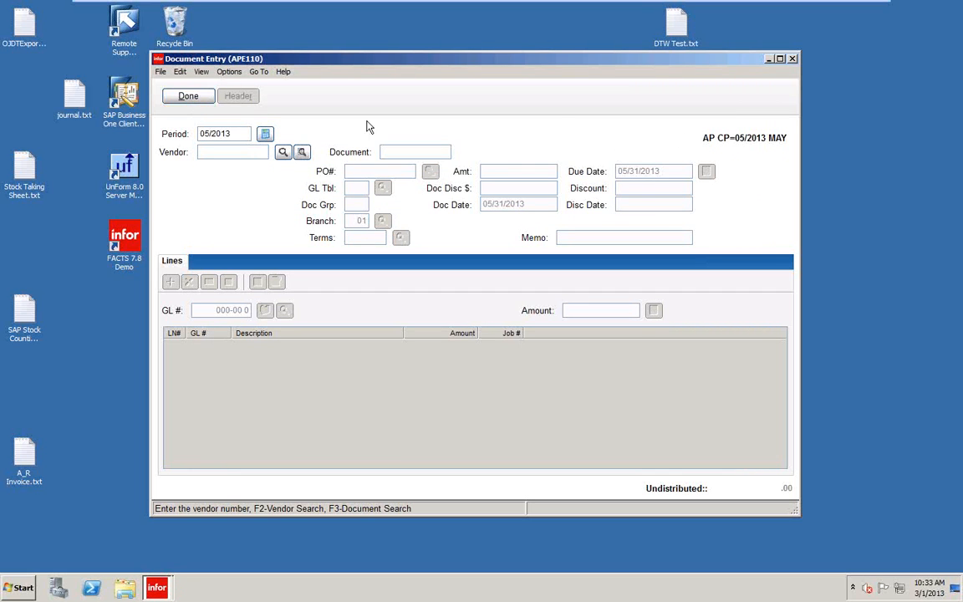
left_click(197, 101)
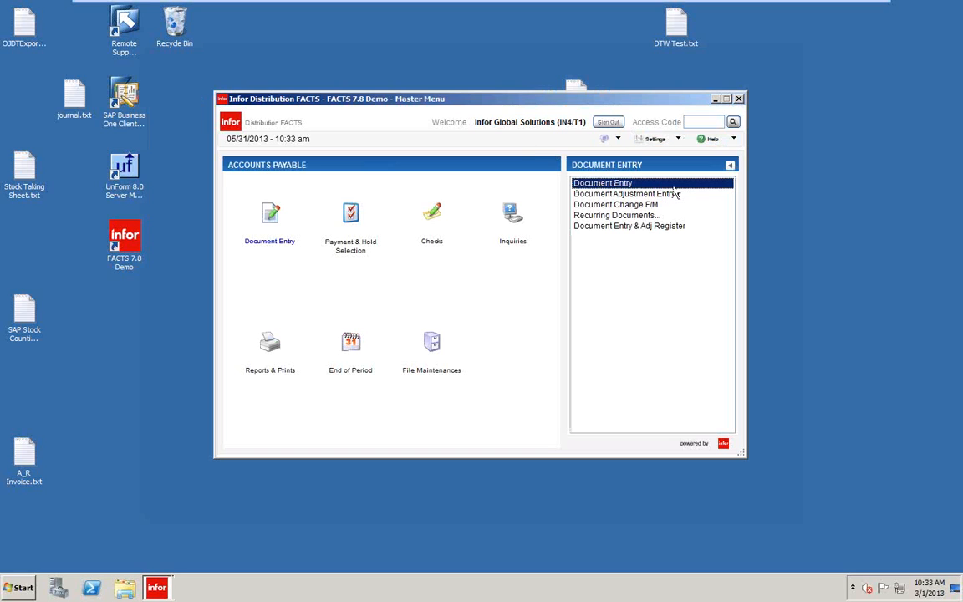
Step: Load Atlanta Gas Company's open 1025.00 invoice into Document Adjustment Entry for period 05/2013 and accept a zero adjustment amount
left_click(632, 195)
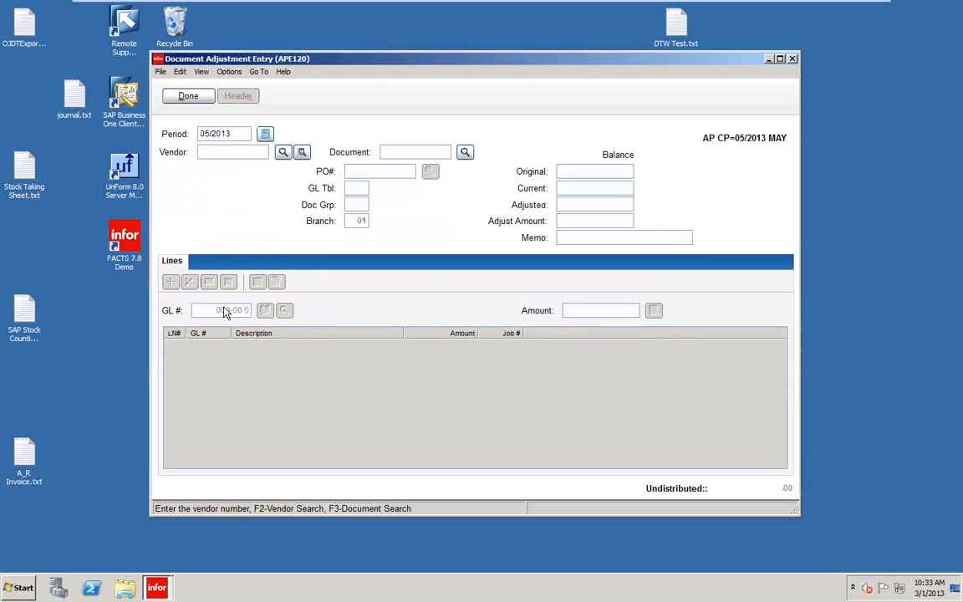
left_click(283, 153)
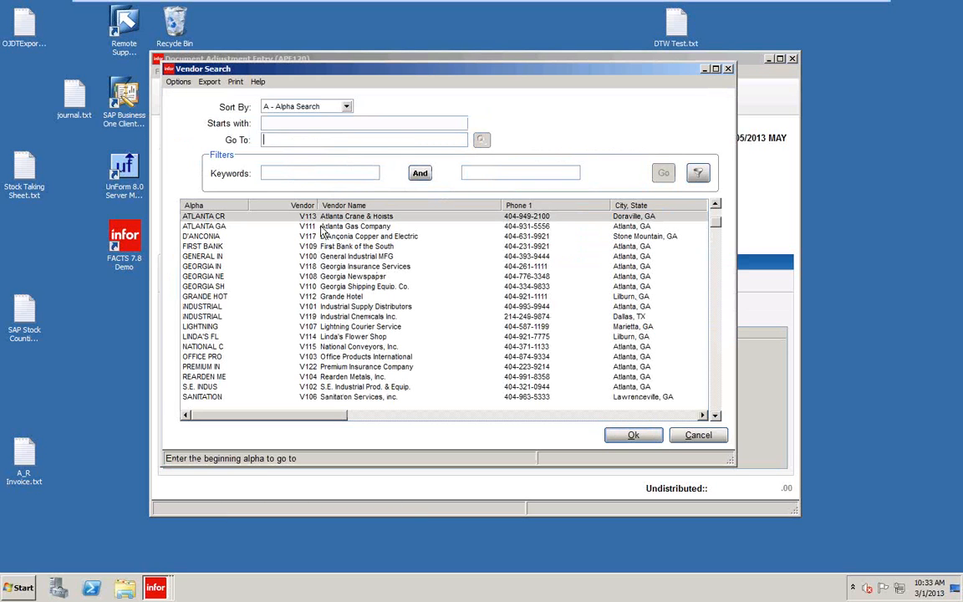
left_click(634, 434)
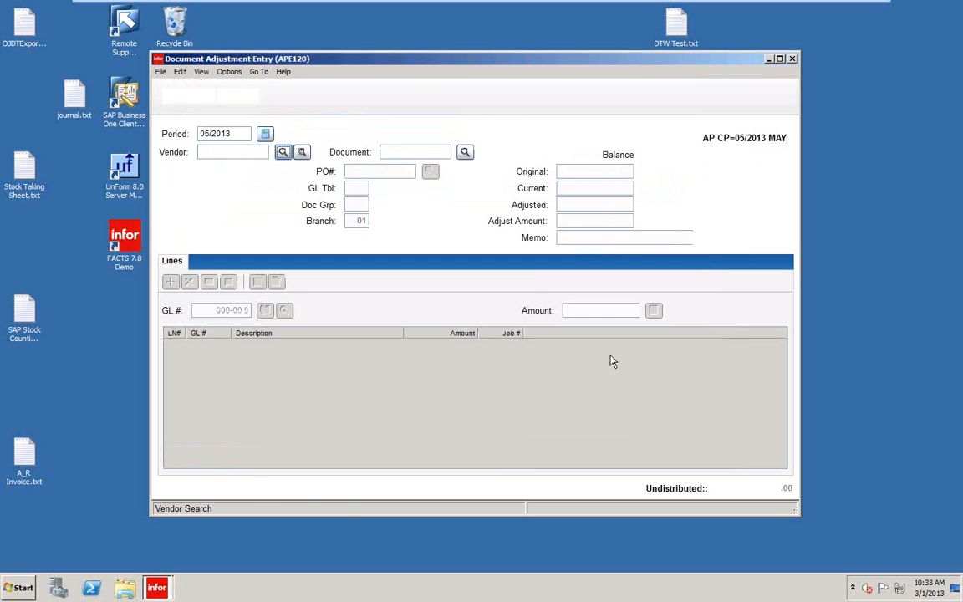
left_click(465, 152)
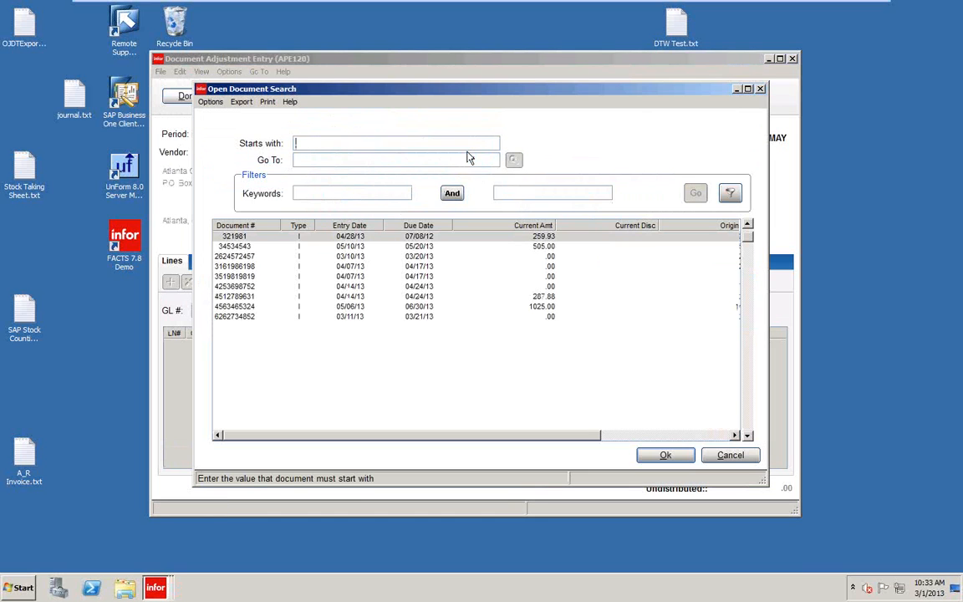
left_click(421, 308)
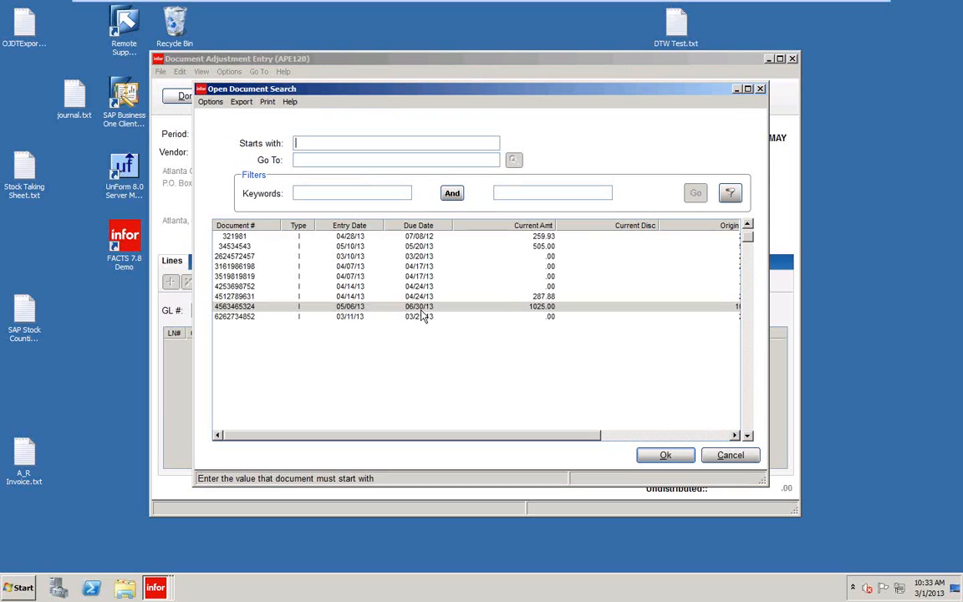
left_click(666, 456)
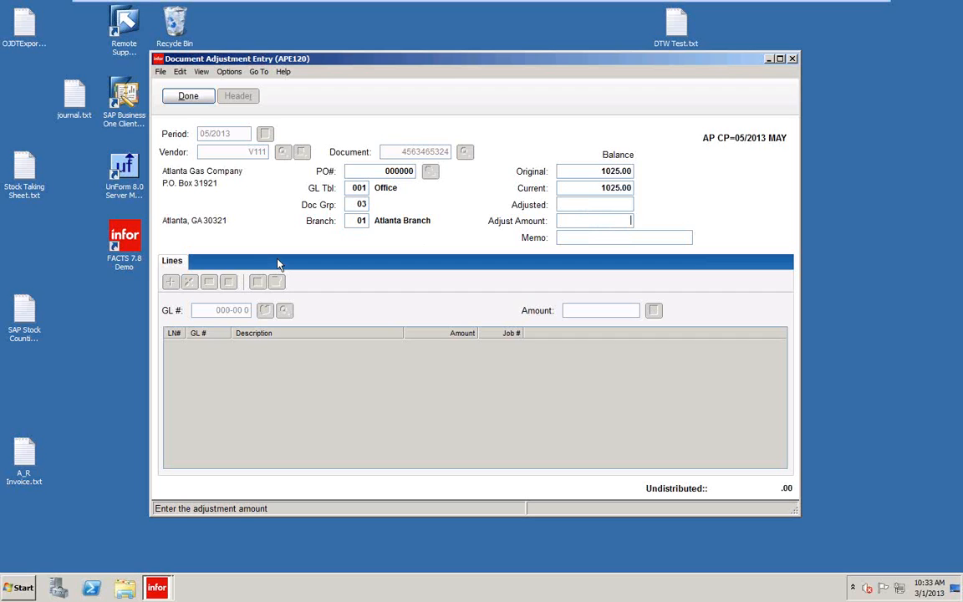
key("Return")
key("Return")
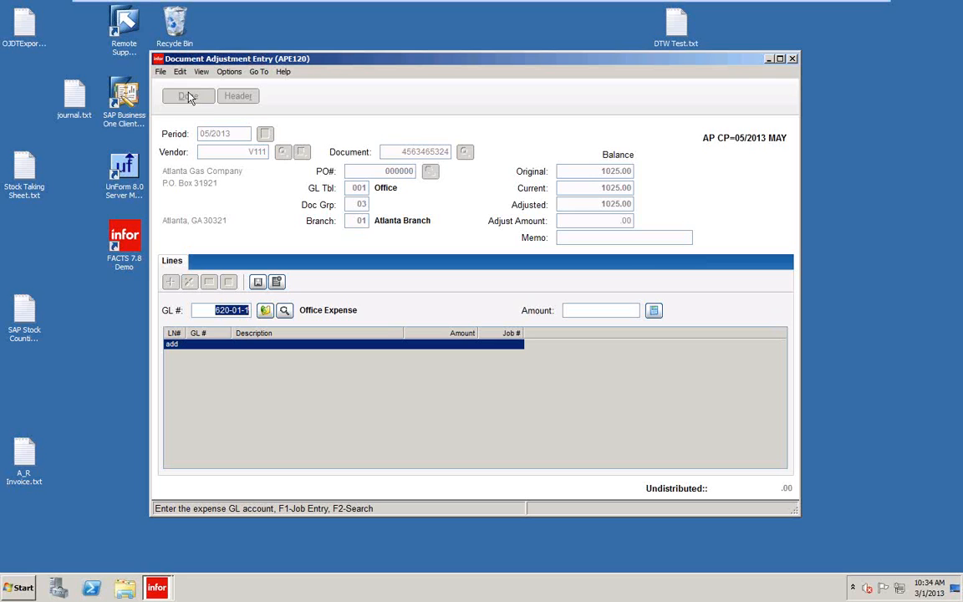
Step: Try to delete the entire adjustment document, answering the deletion prompt with YES - Delete
left_click(160, 72)
left_click(360, 147)
key("Escape")
left_click(161, 74)
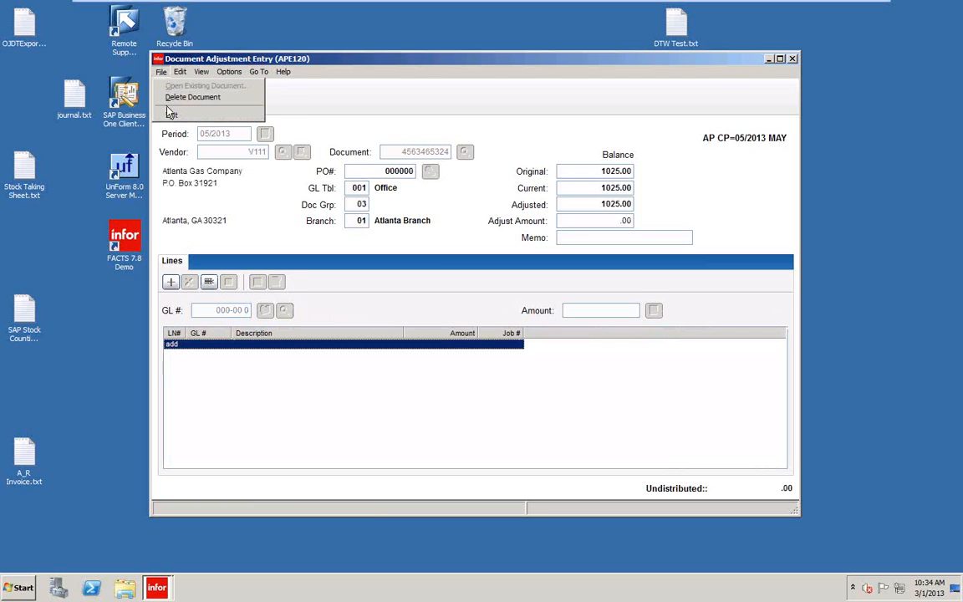
left_click(171, 98)
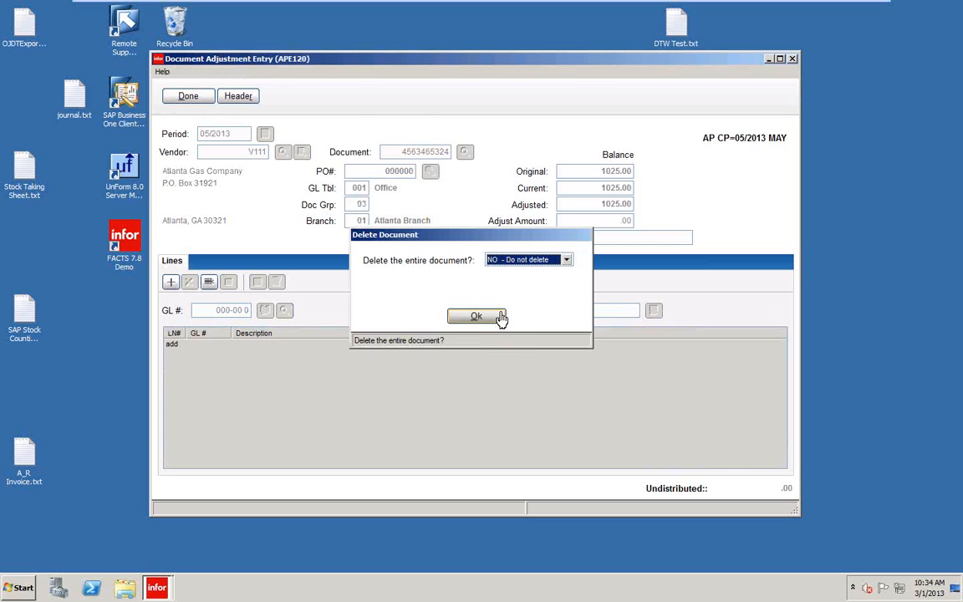
left_click(567, 261)
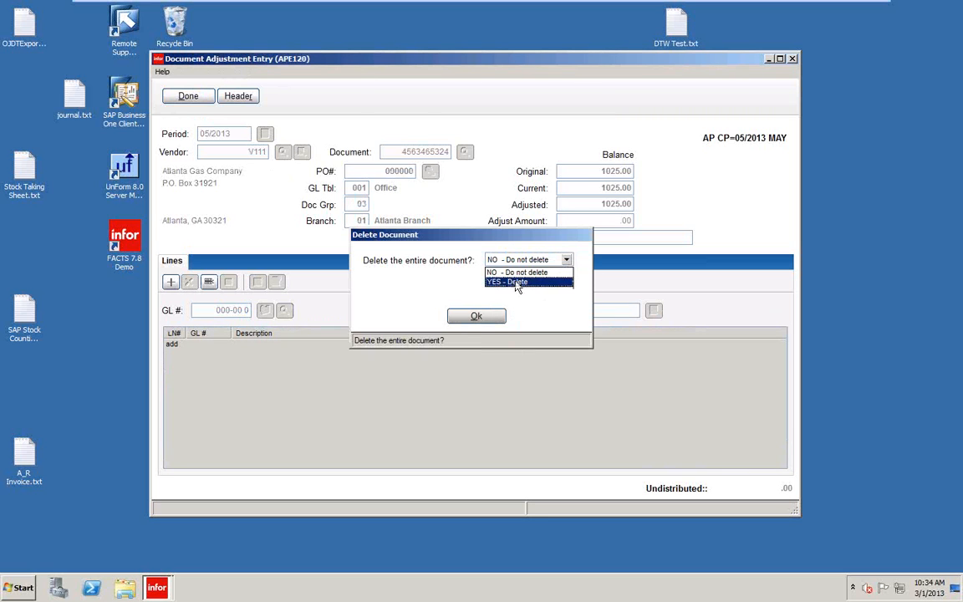
left_click(515, 282)
left_click(477, 317)
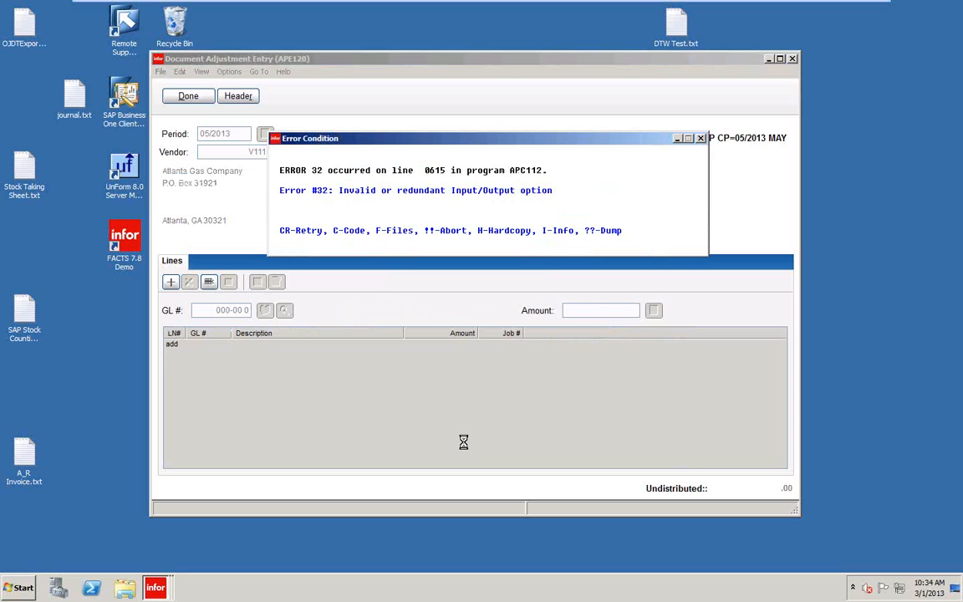
Step: Abort the failed program with !! and answer YES to the abort confirmation
type("!!")
type("!!")
key("Return")
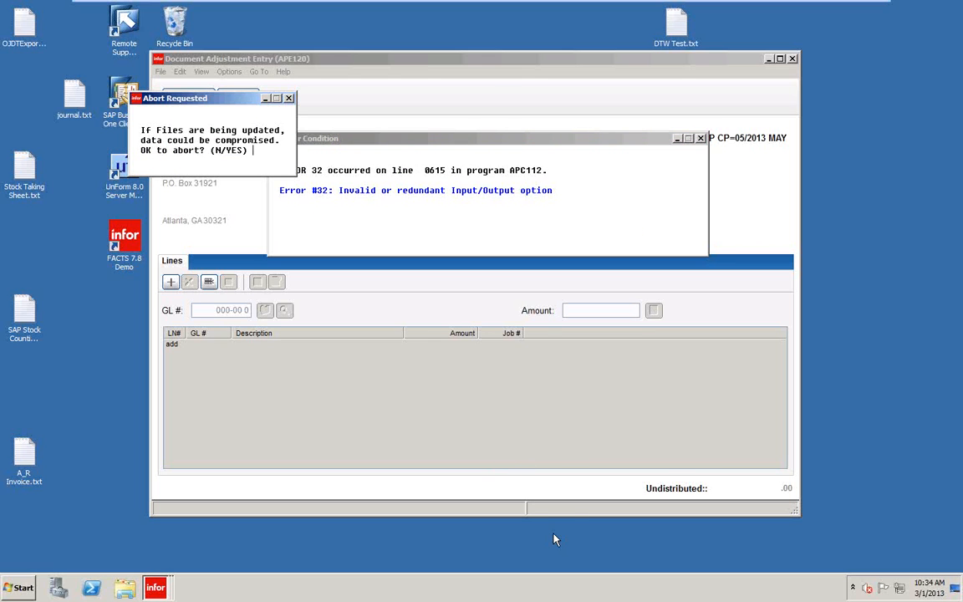
type("YES")
key("Return")
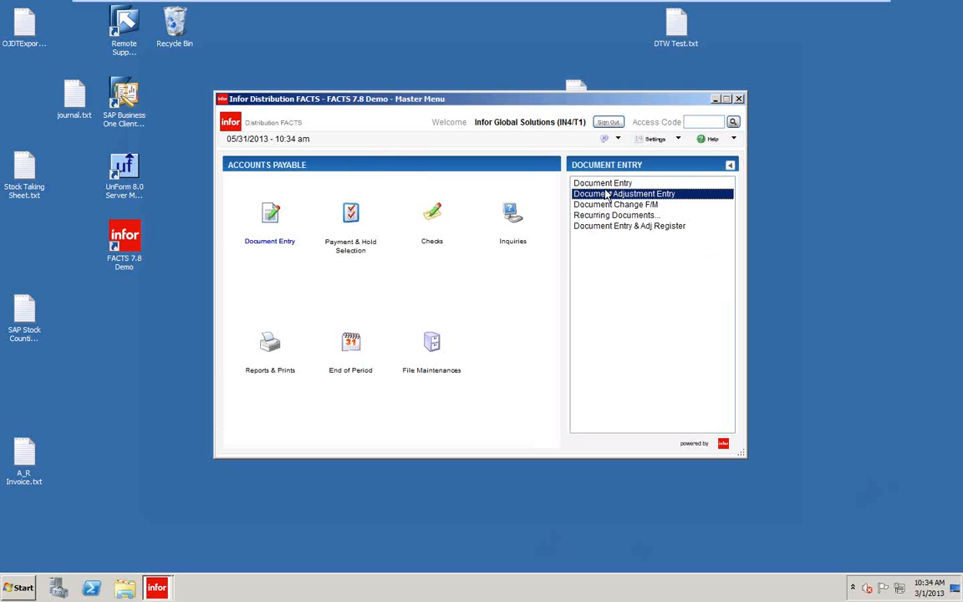
Step: Review the Atlanta Crane & Hoists invoice with a current amount of 1025.00 in Document Change F/M, and exit
left_click(598, 205)
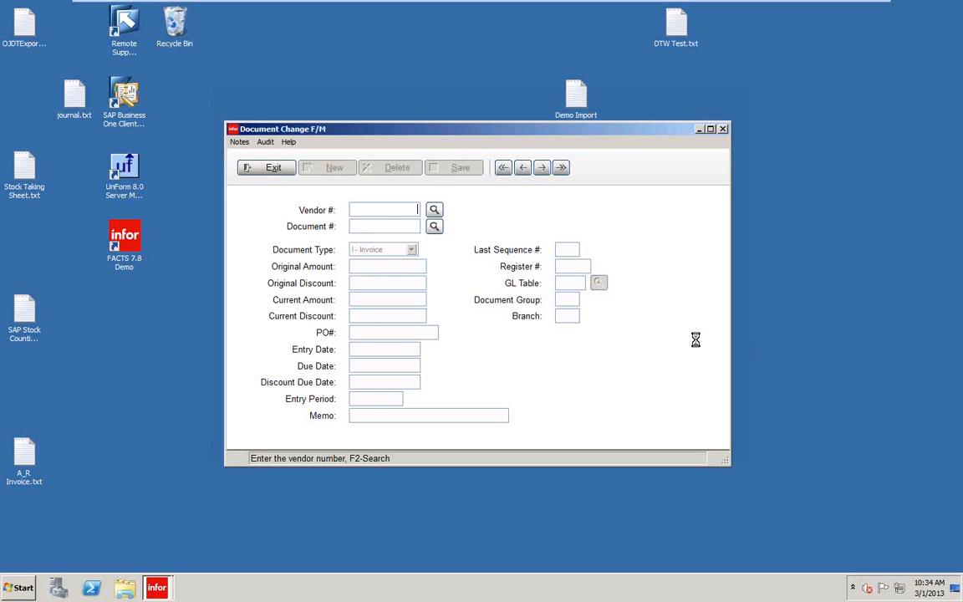
key("F2")
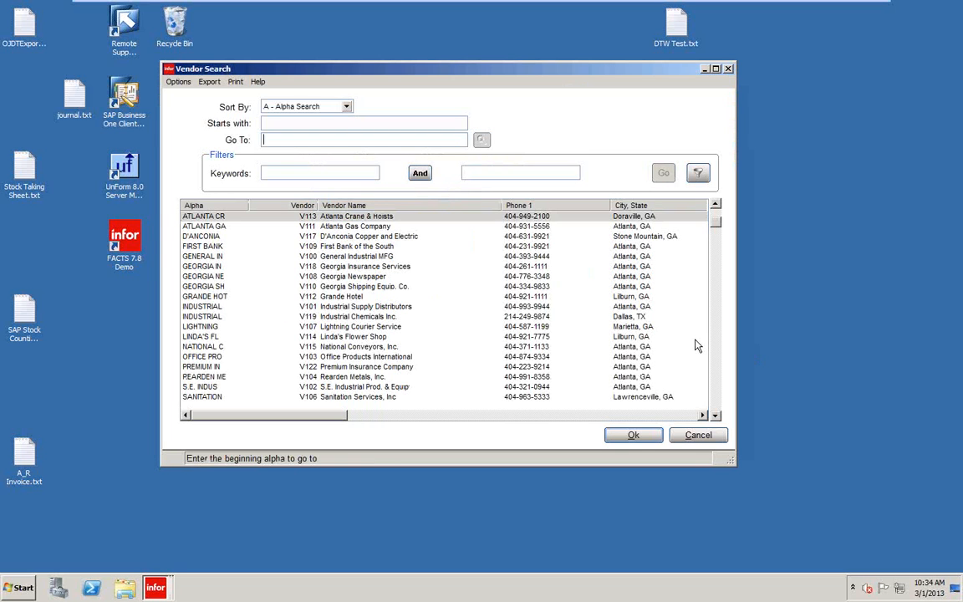
left_click(634, 436)
left_click(434, 226)
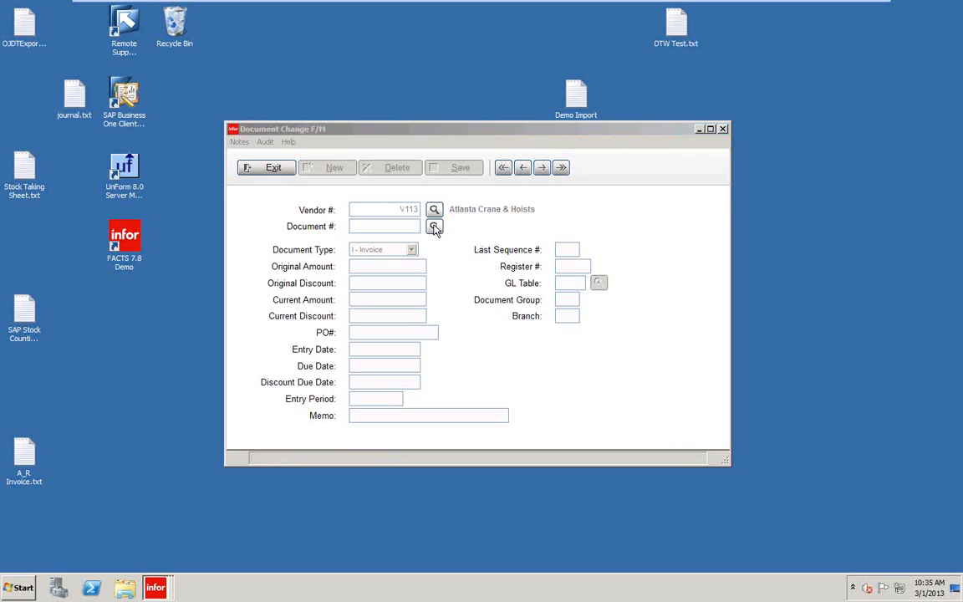
left_click(415, 256)
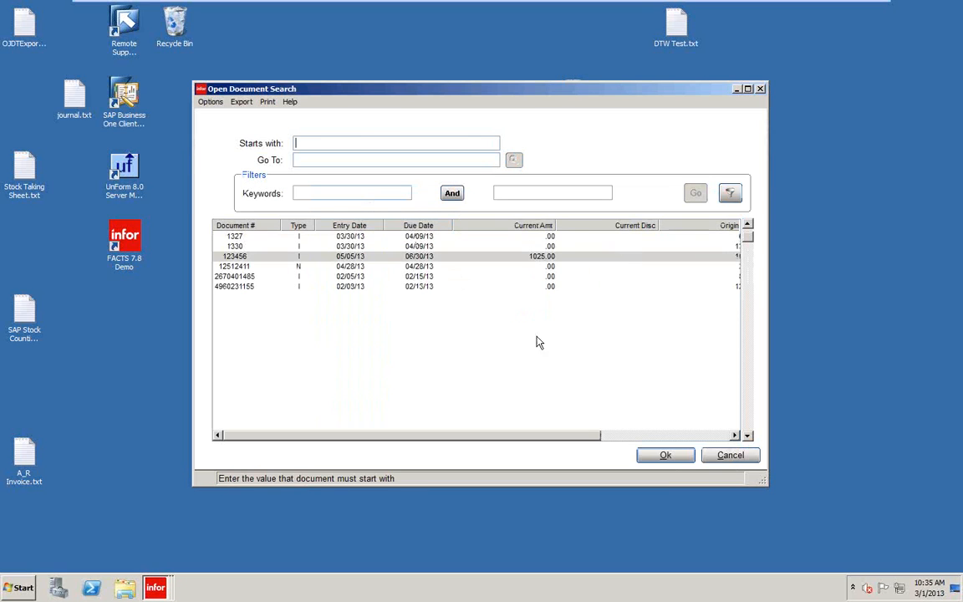
left_click(668, 456)
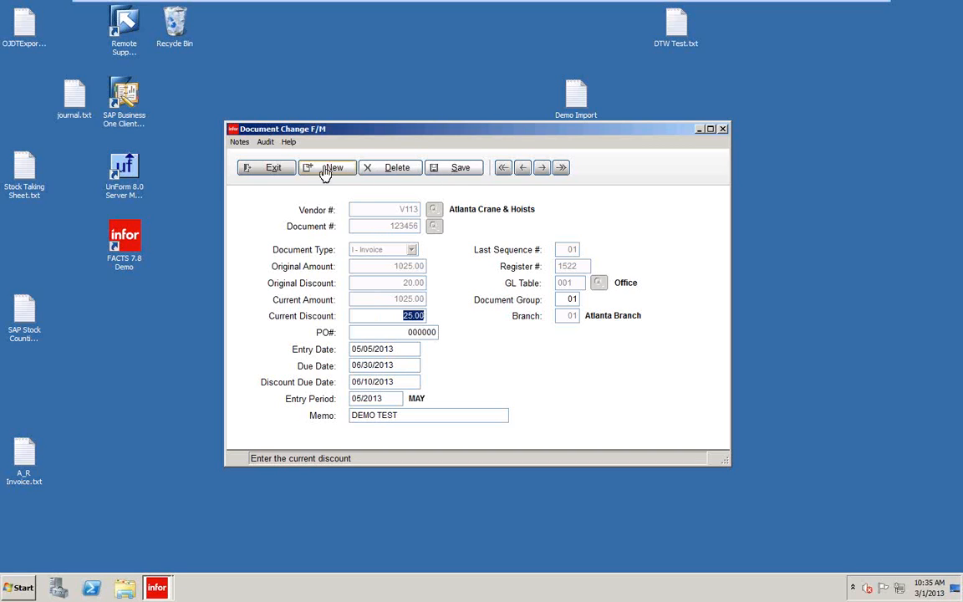
left_click(269, 170)
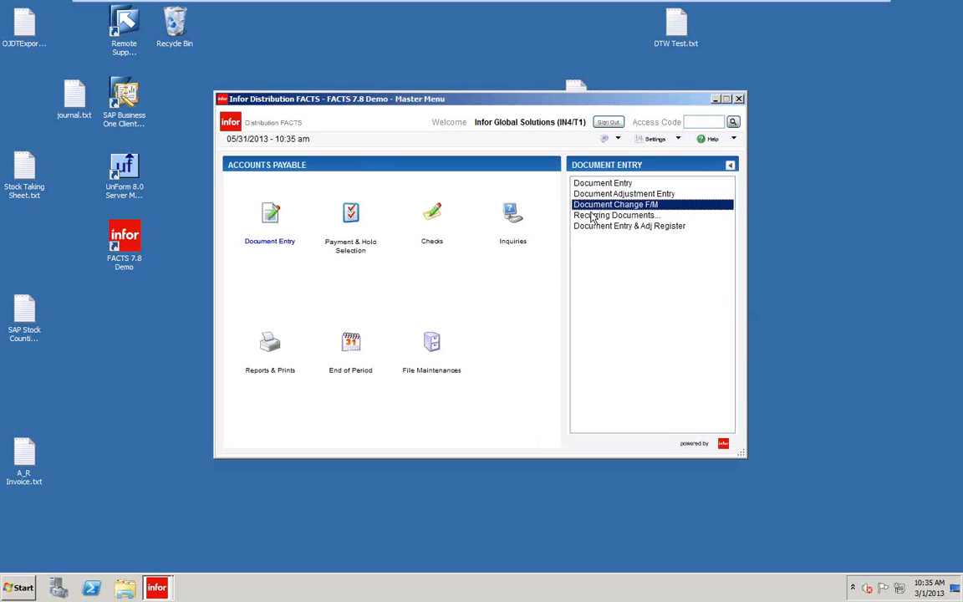
Step: Start the Document Entry & Adj Register from the Accounts Payable menu
left_click(601, 226)
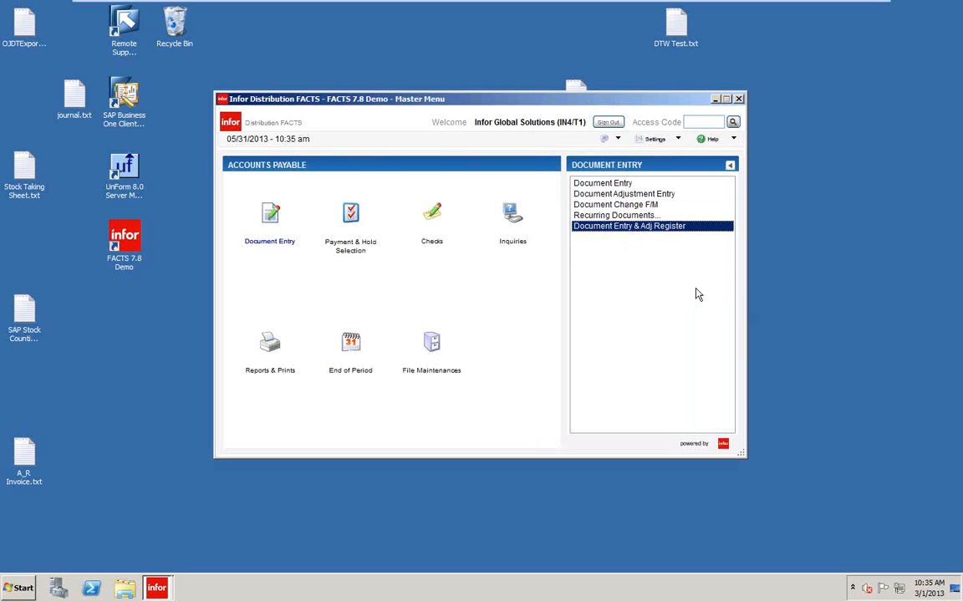